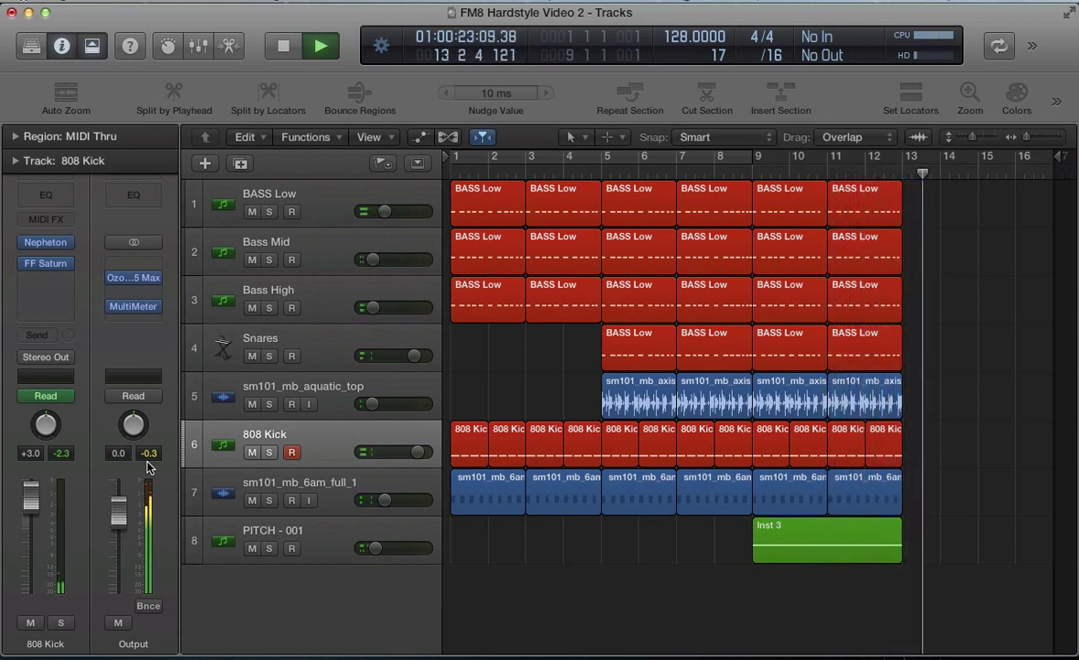
- Stop playback, solo the 808 Kick track's regions and audition them from the start of the project
key("space")
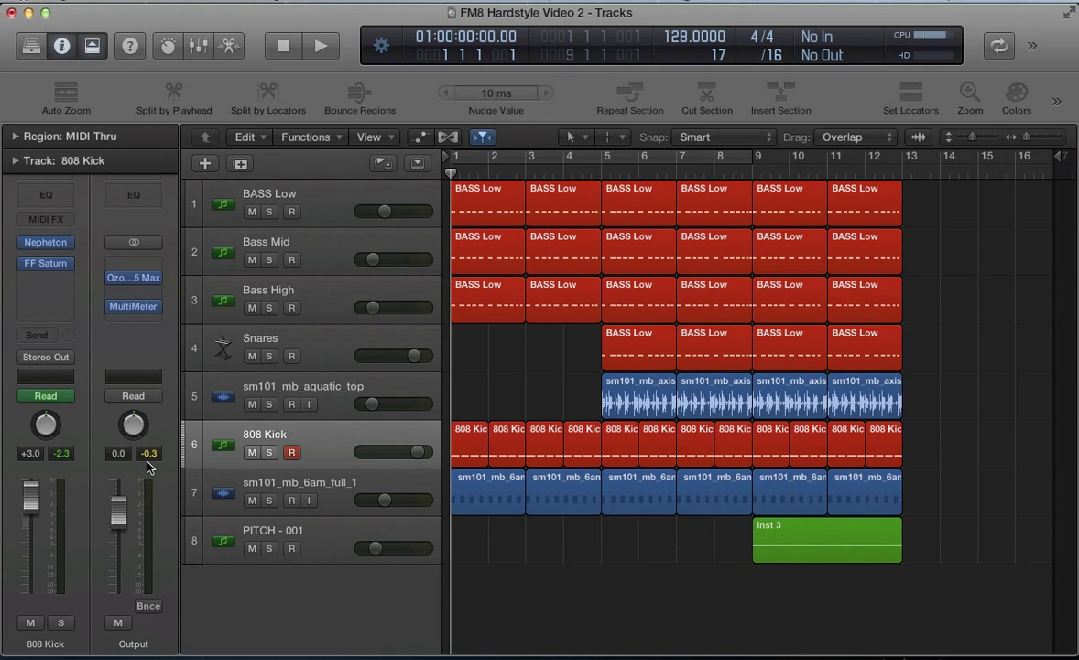
left_click(326, 441)
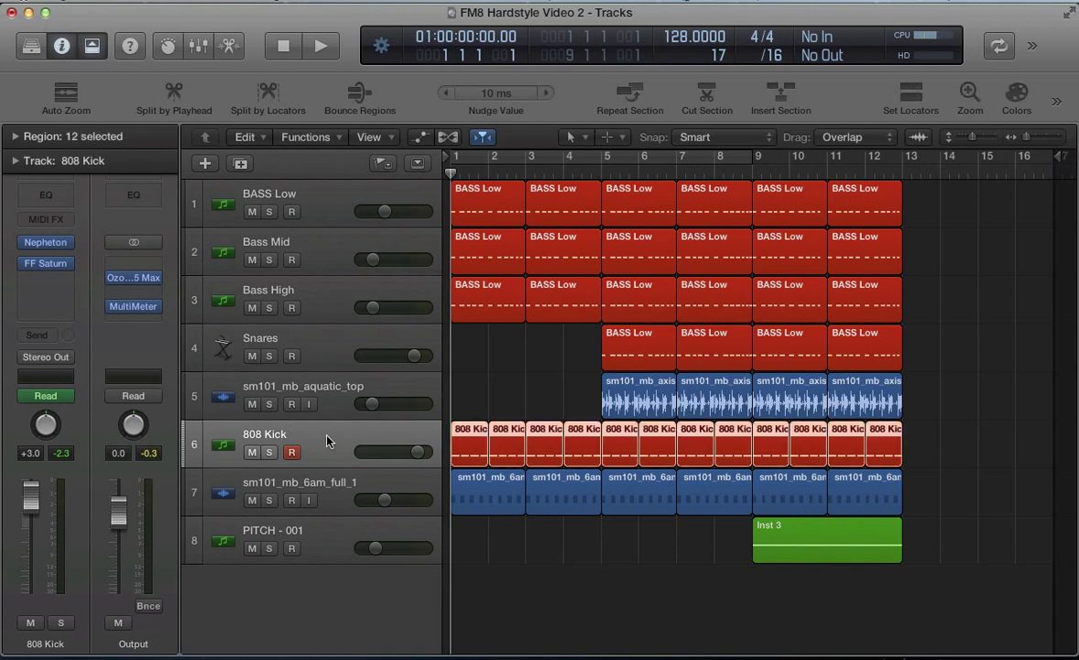
key("ctrl+s")
key("space")
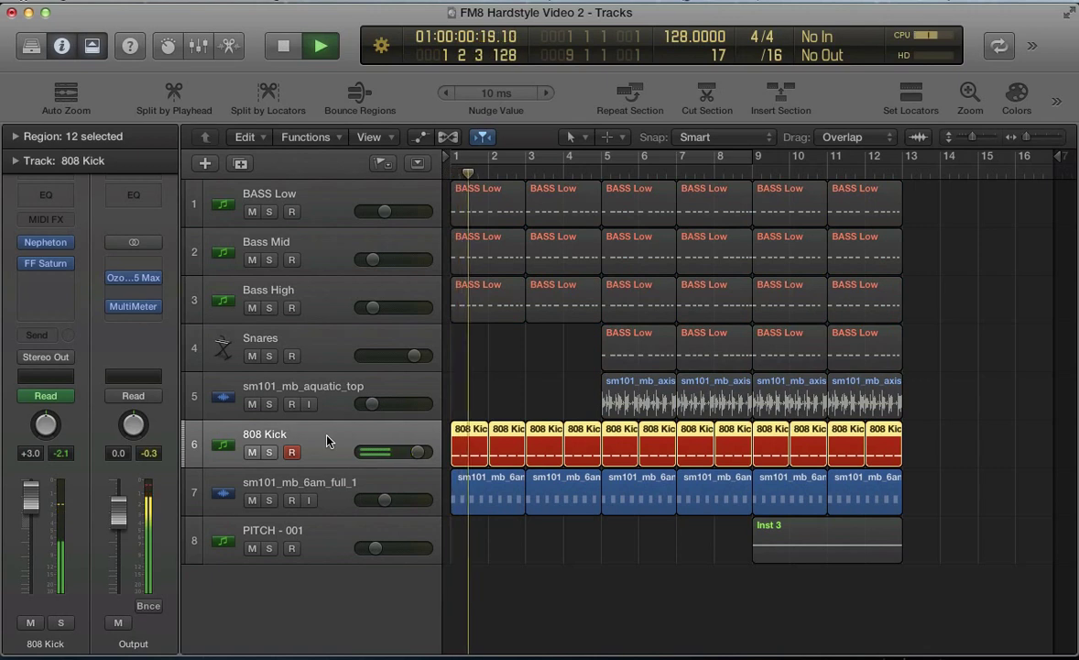
key("space")
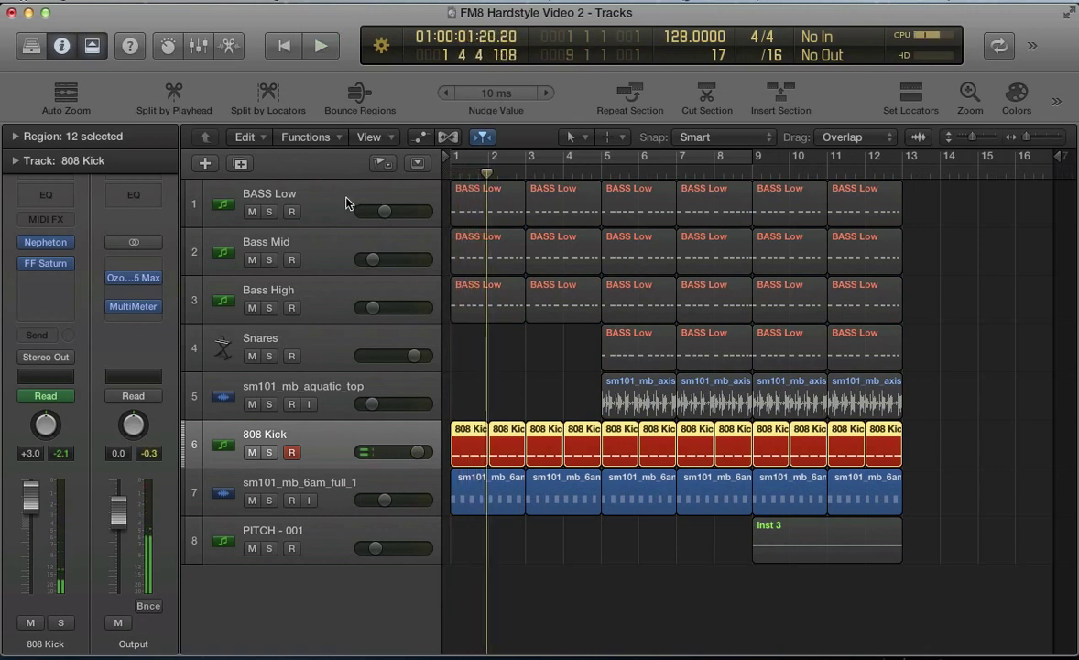
- Audition the BASS Low track on its own in solo mode
left_click(347, 202)
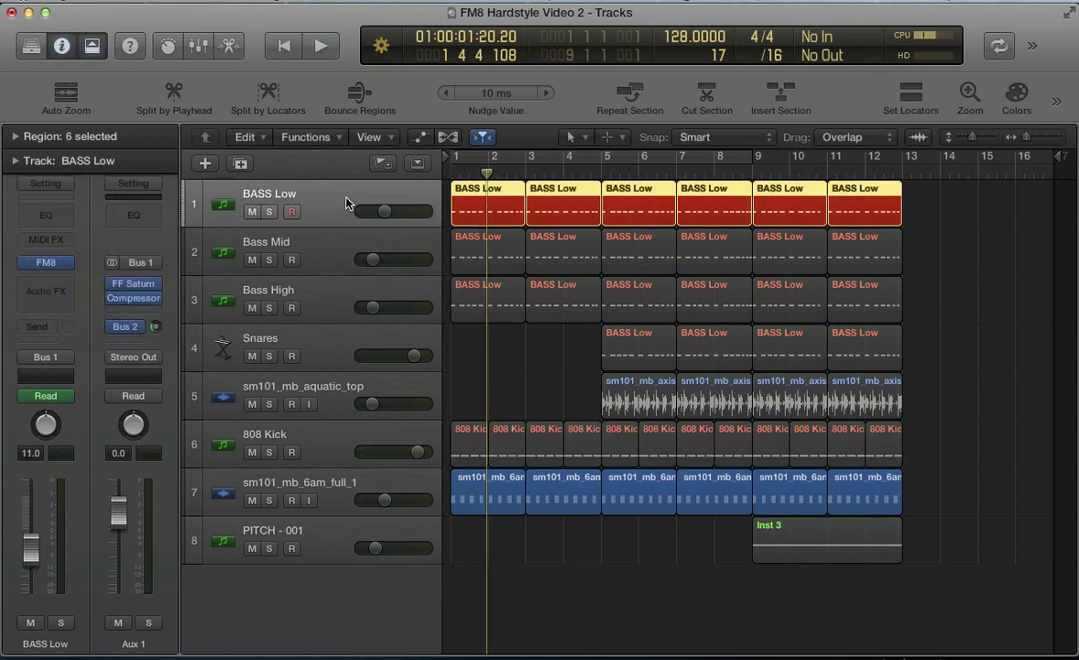
key("space")
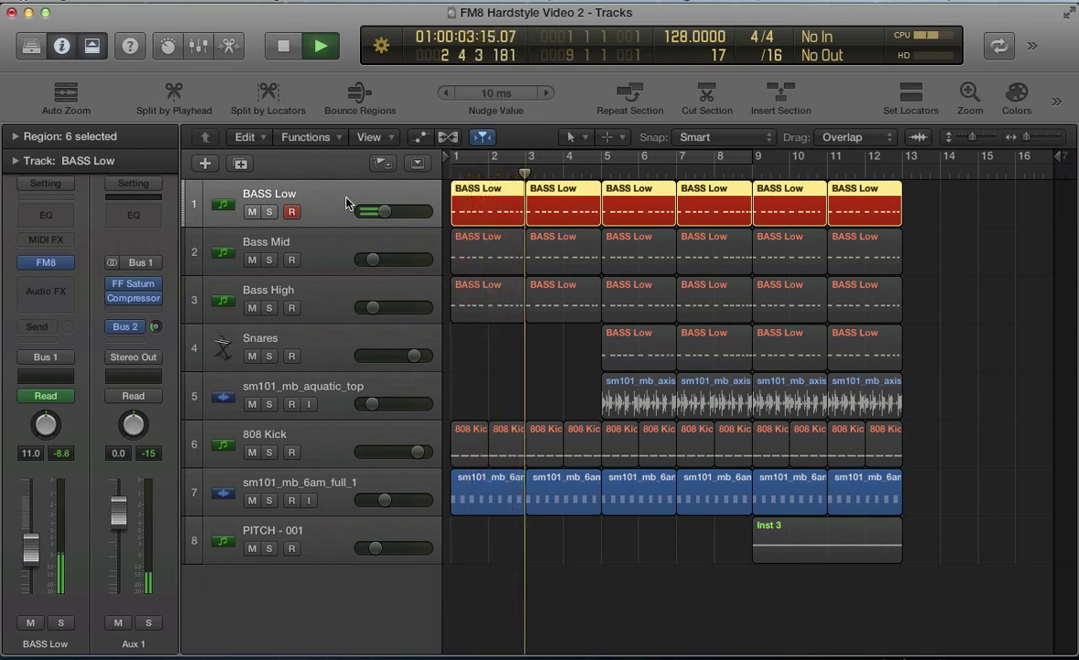
key("space")
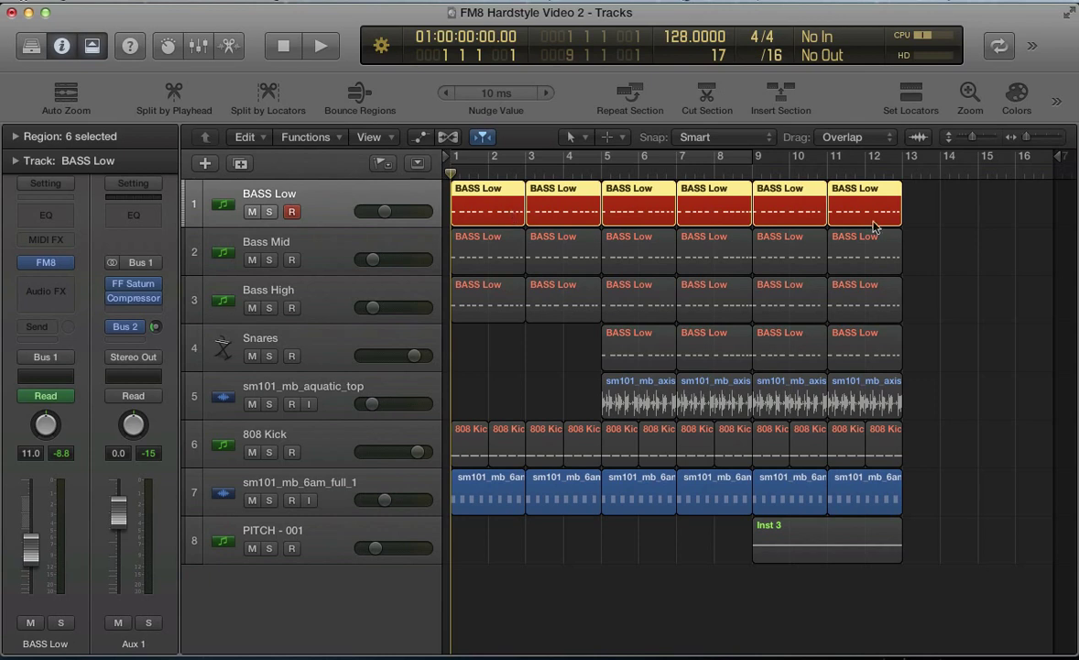
- Select all regions on the BASS Low, Bass Mid and Bass High tracks and audition them together from bar 1
left_click_drag(938, 311, 423, 195)
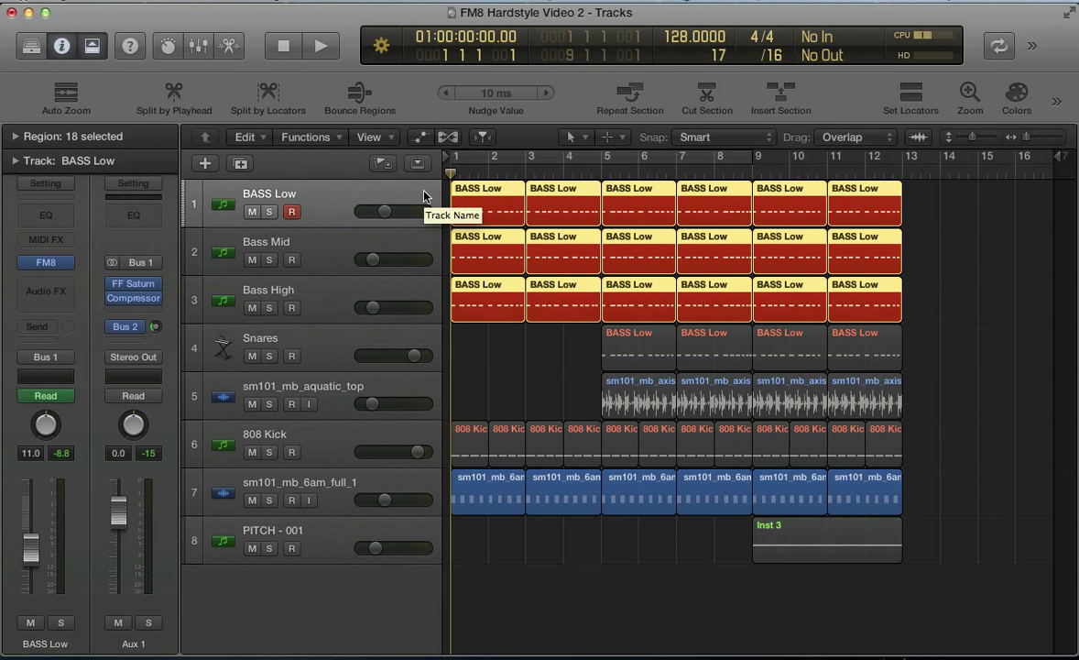
key("space")
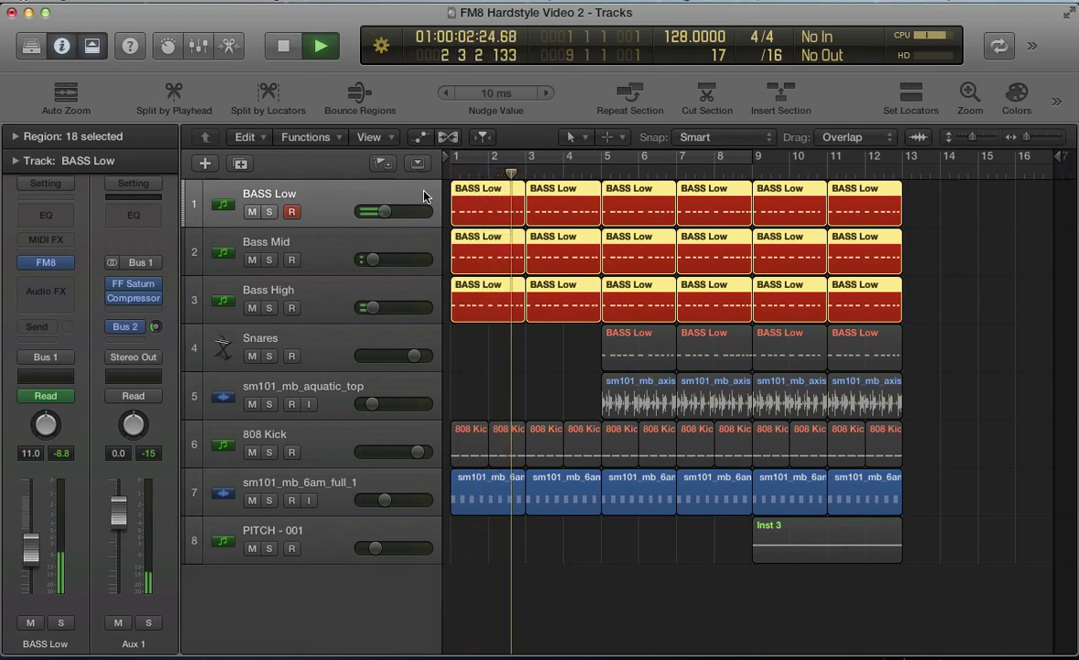
key("space")
key("Return")
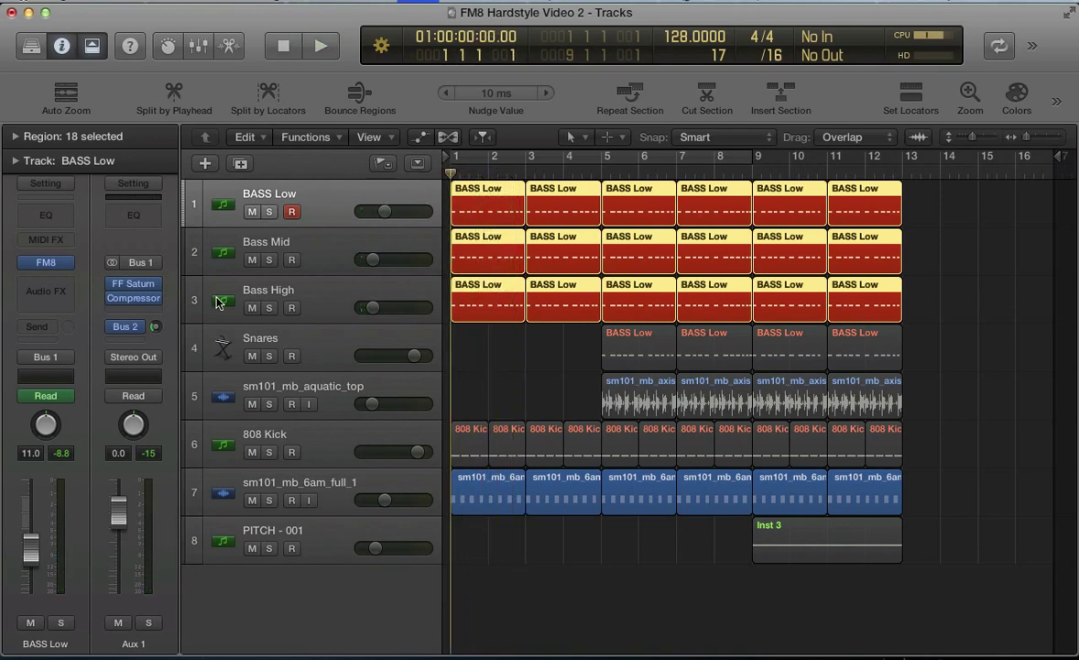
- Remove the Ozone 5 Max plug-in from the stereo output channel in the mixer and clear the region selection
key("x")
scroll(662, 486, "up", 8)
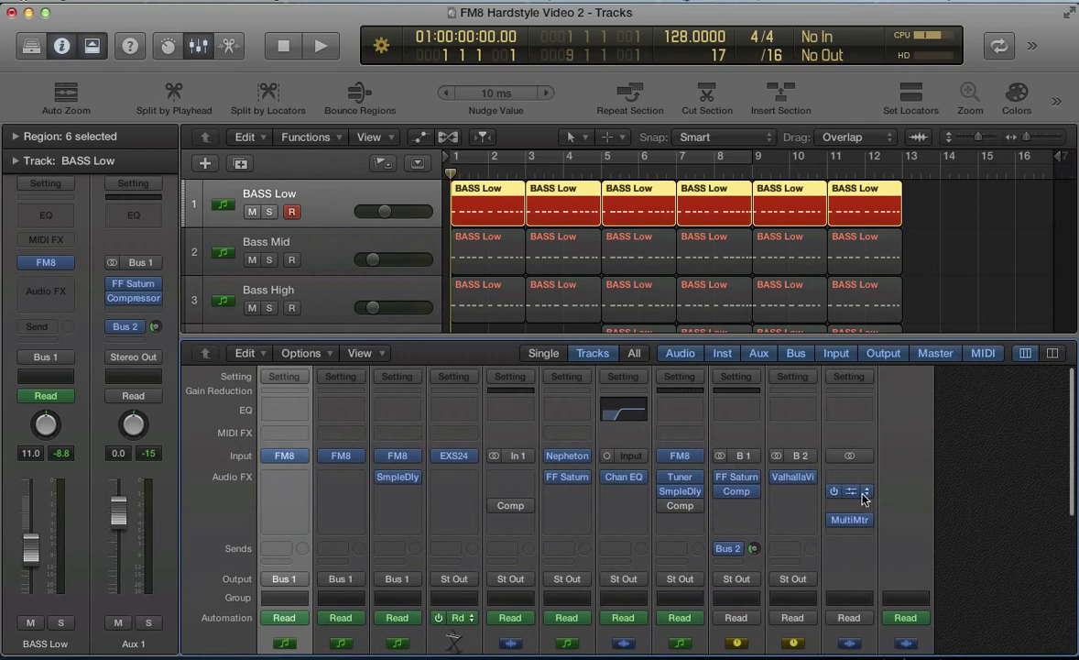
left_click(863, 500)
left_click(852, 432)
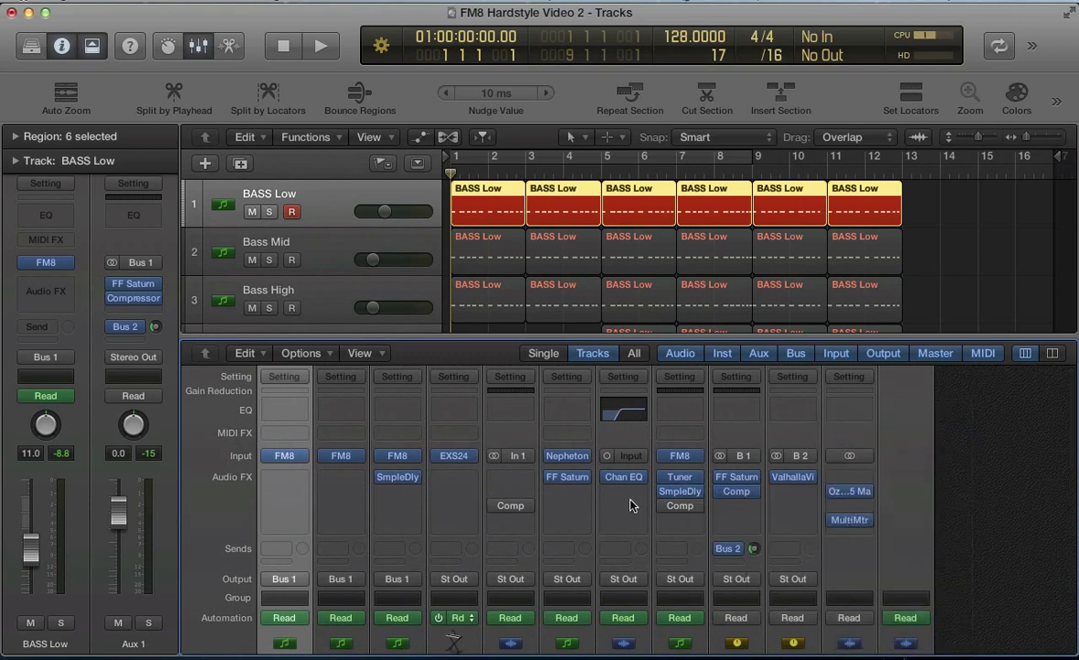
key("x")
left_click(492, 366)
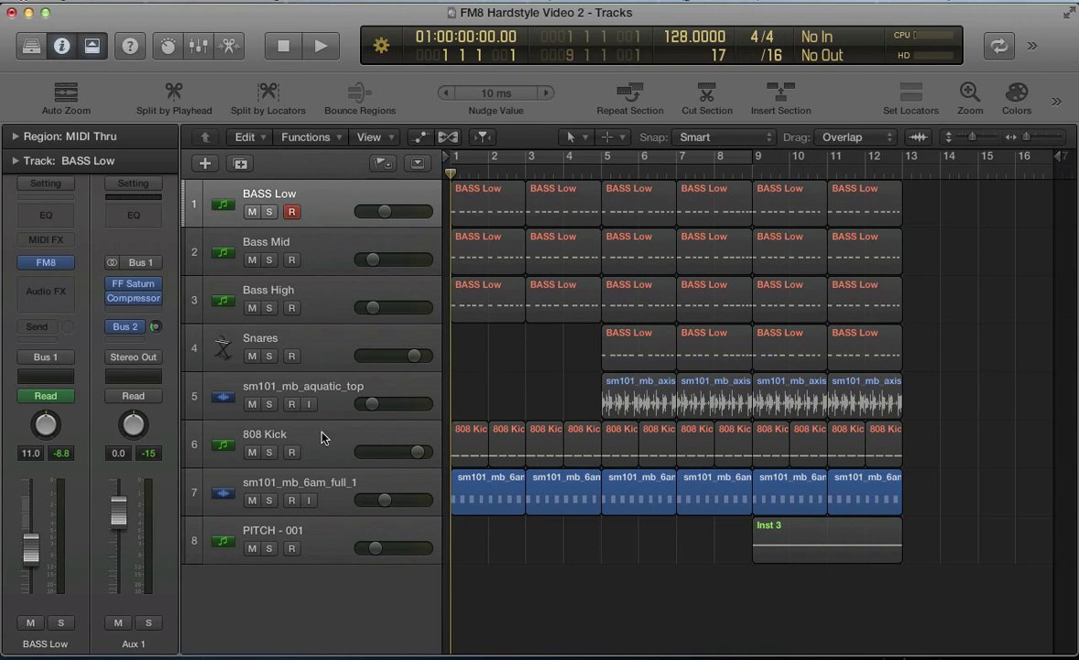
- Delete the Bass Mid and Bass High tracks together with their regions
left_click(371, 237)
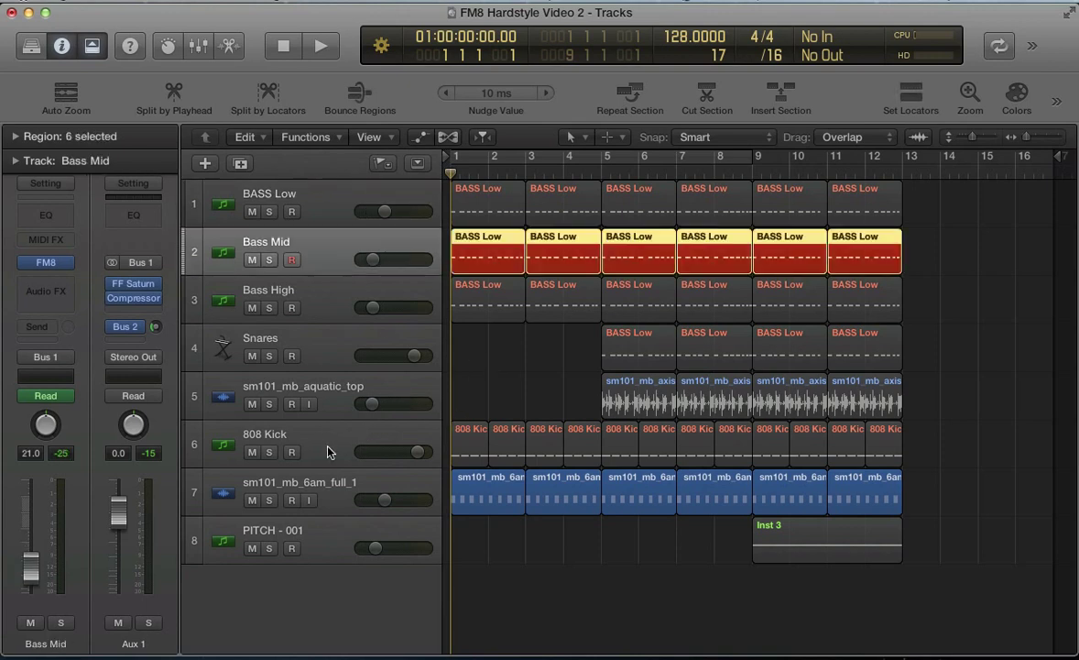
left_click(252, 259)
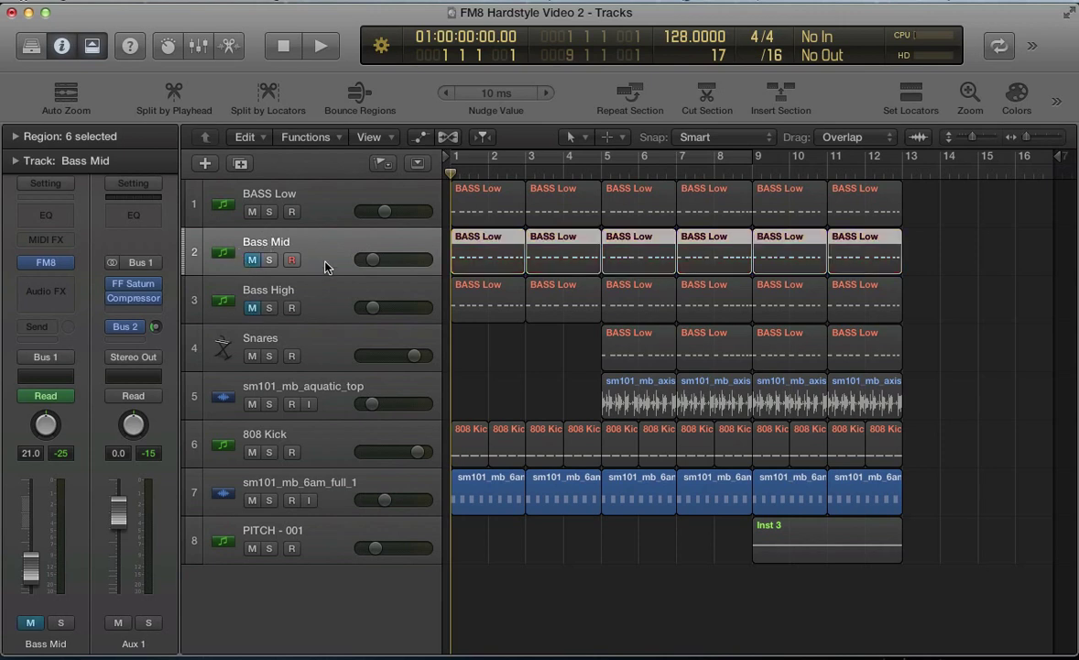
key("super+BackSpace")
key("super+BackSpace")
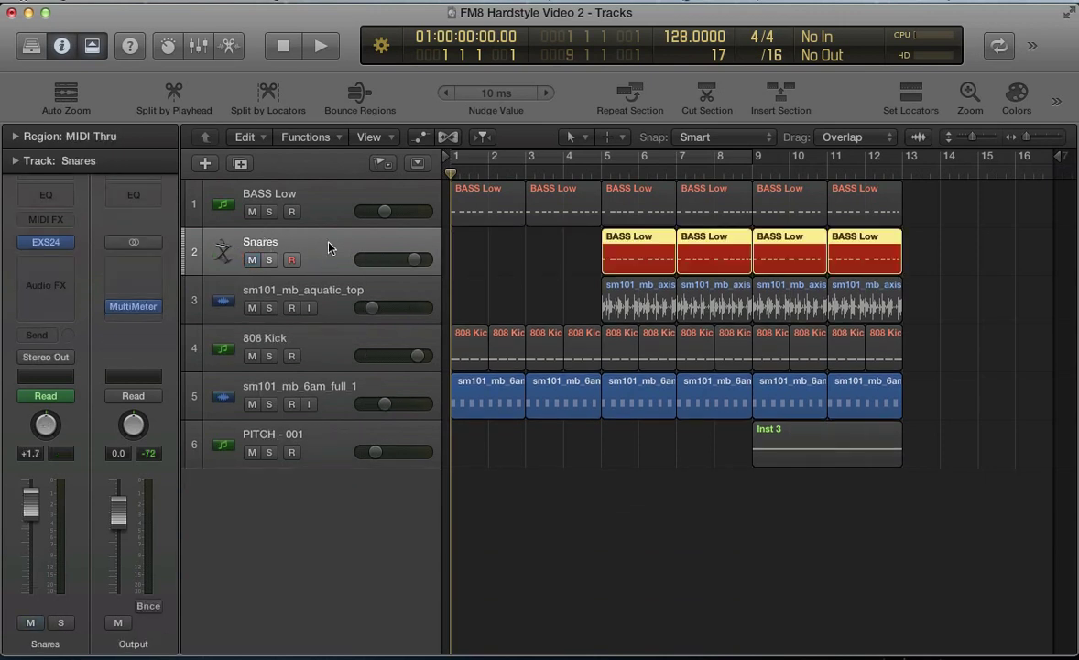
- Route the BASS Low track's output to Stereo Out and play the track
left_click(329, 210)
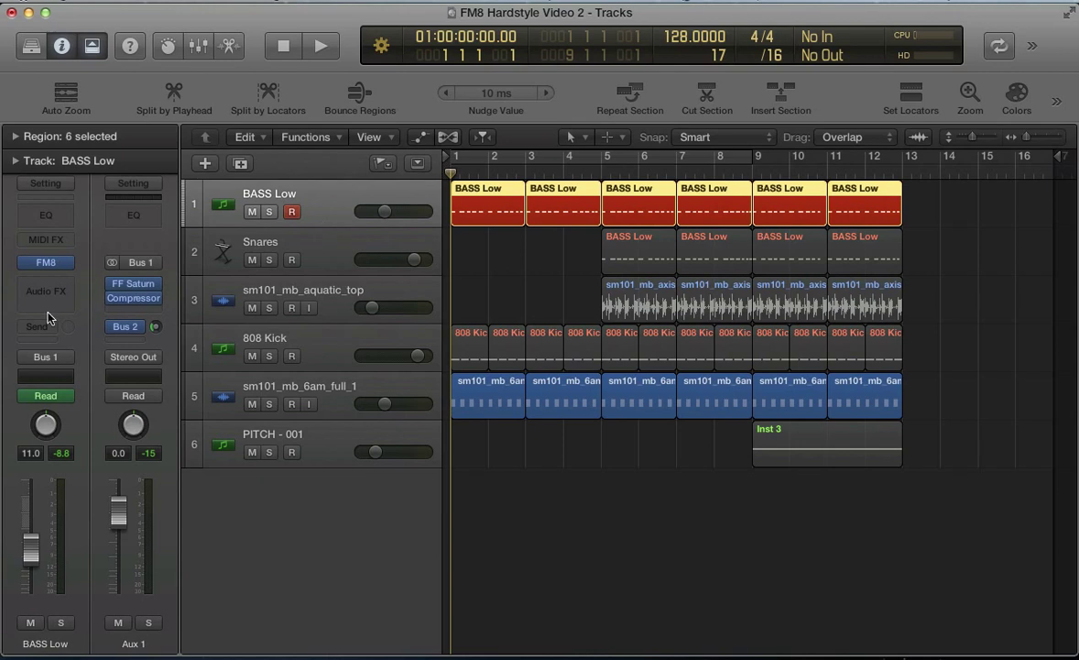
left_click(50, 364)
mouse_move(50, 406)
left_click(128, 410)
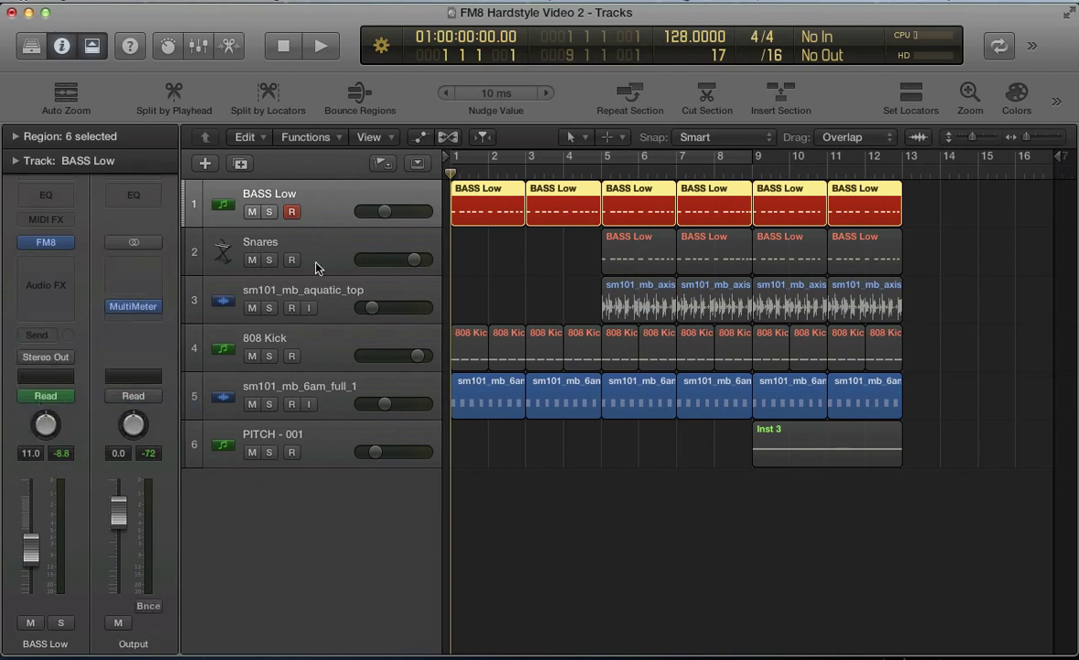
key("space")
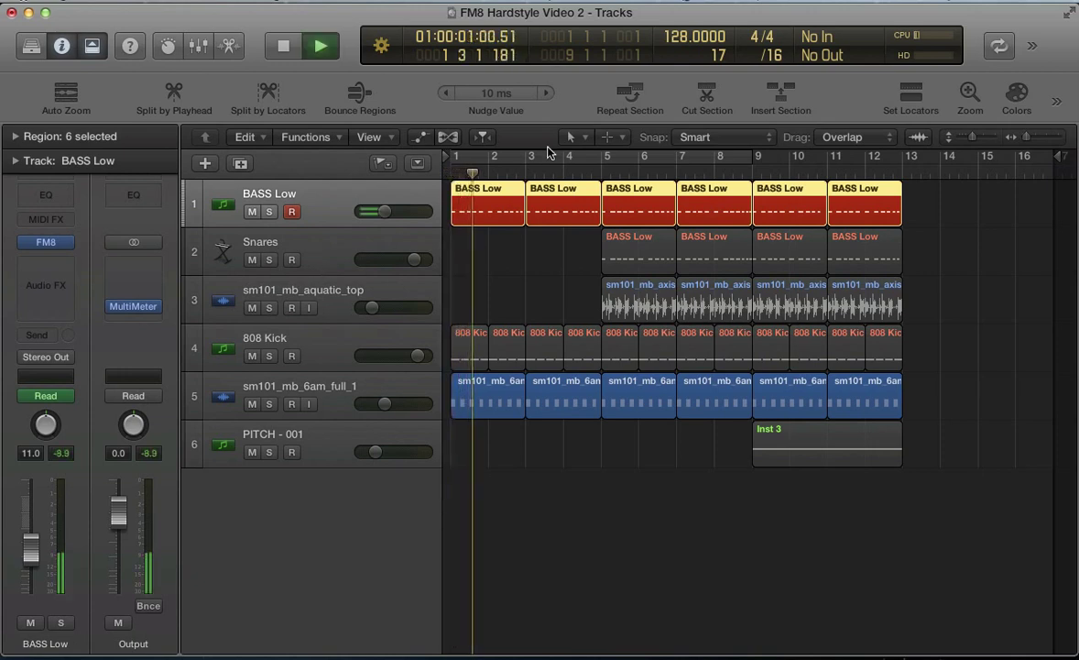
- Set a two-bar cycle range starting at bar 1 and audition the 808 Kick regions within it
left_click_drag(458, 157, 513, 166)
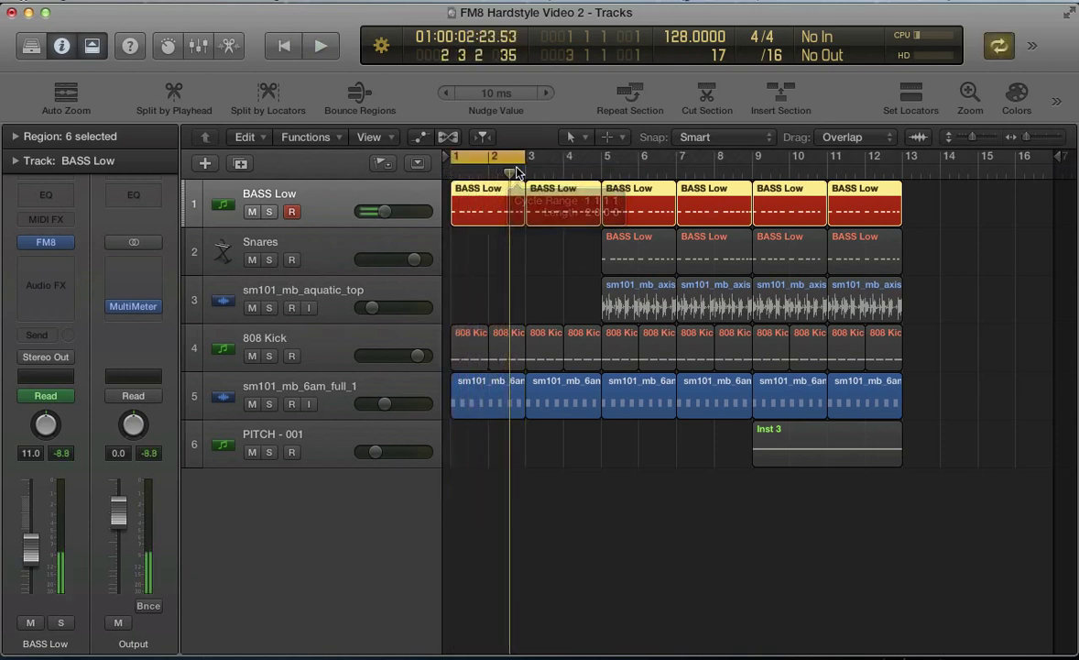
left_click(328, 343)
key("space")
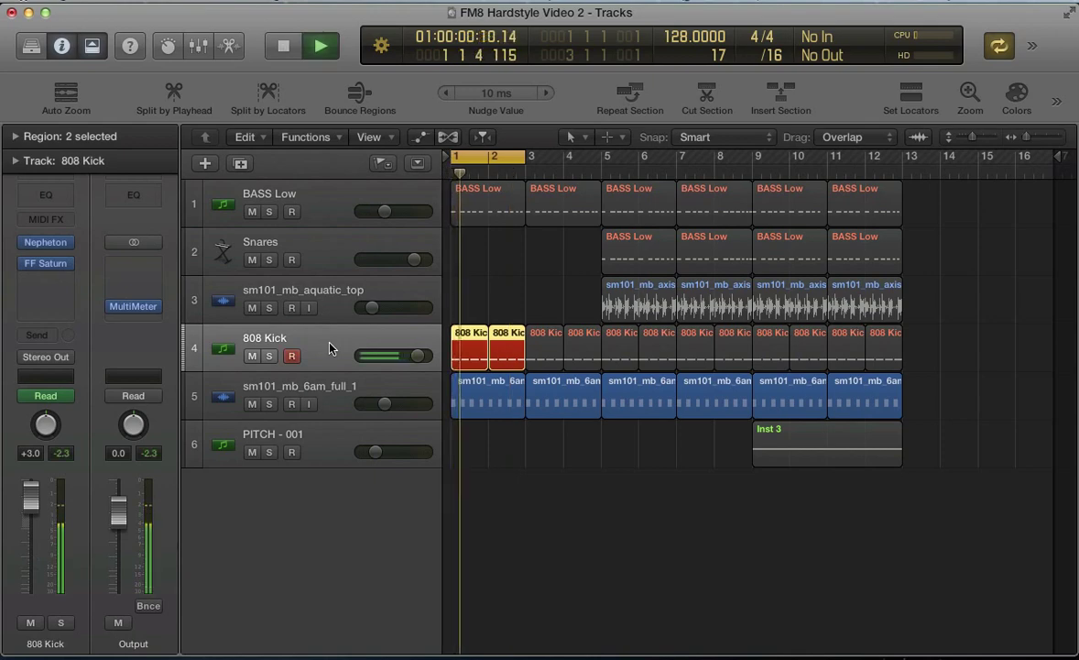
key("space")
- Delete the sm101_mb_6am_full_1 track together with its regions
left_click(382, 387)
key("super+BackSpace")
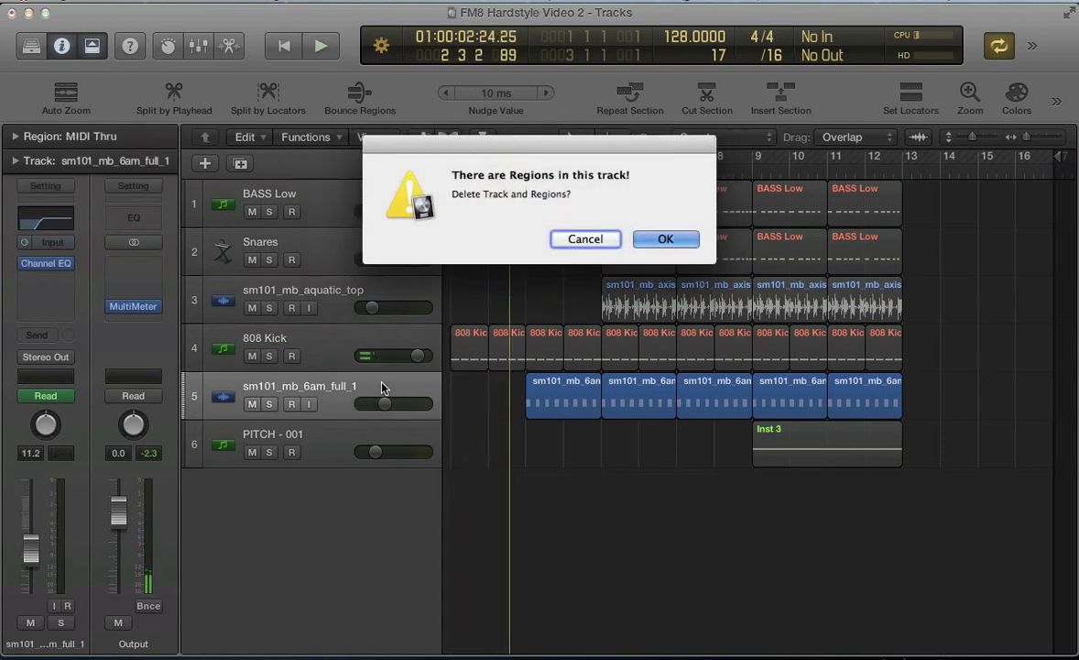
key("Return")
- Examine the FF Saturn plug-in settings on the 808 Kick track and close its window
left_click(336, 347)
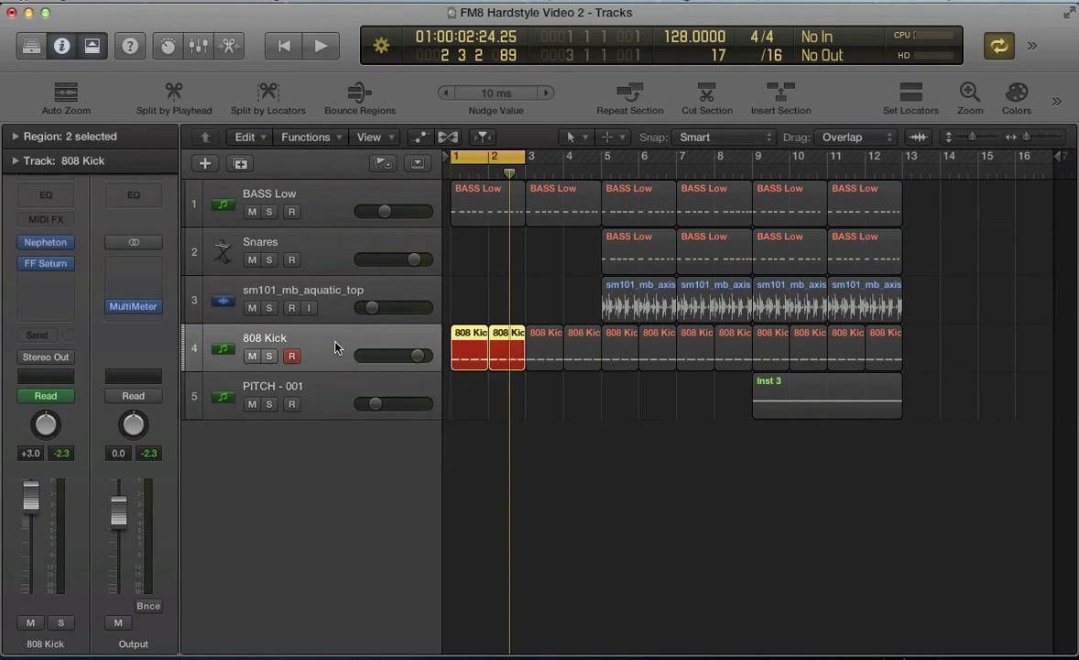
left_click(45, 265)
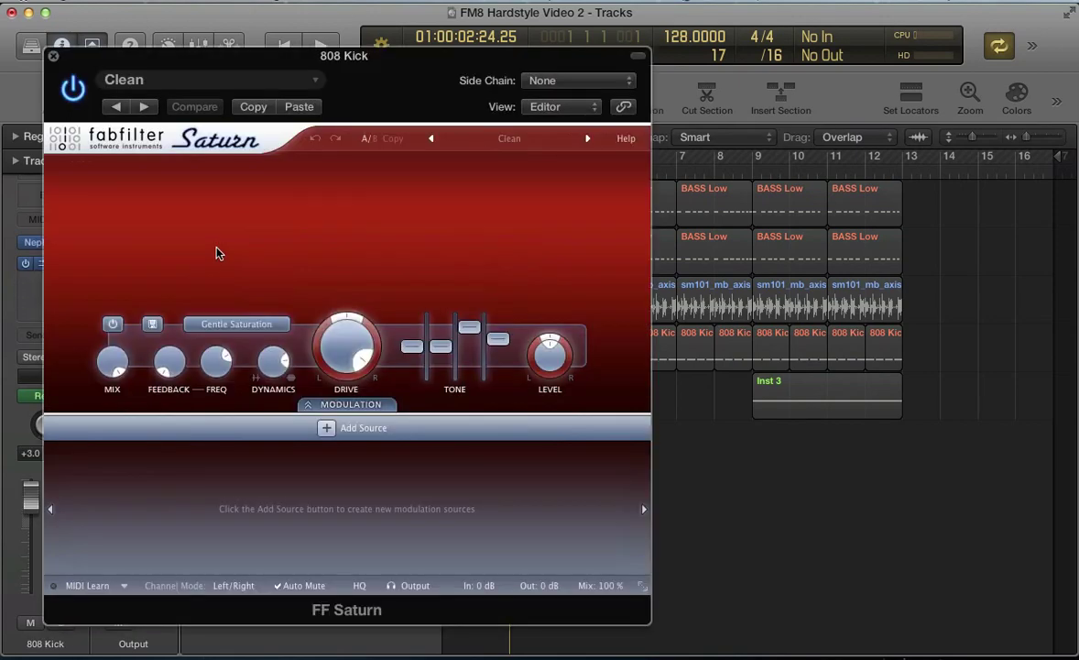
left_click(52, 56)
left_click(173, 165)
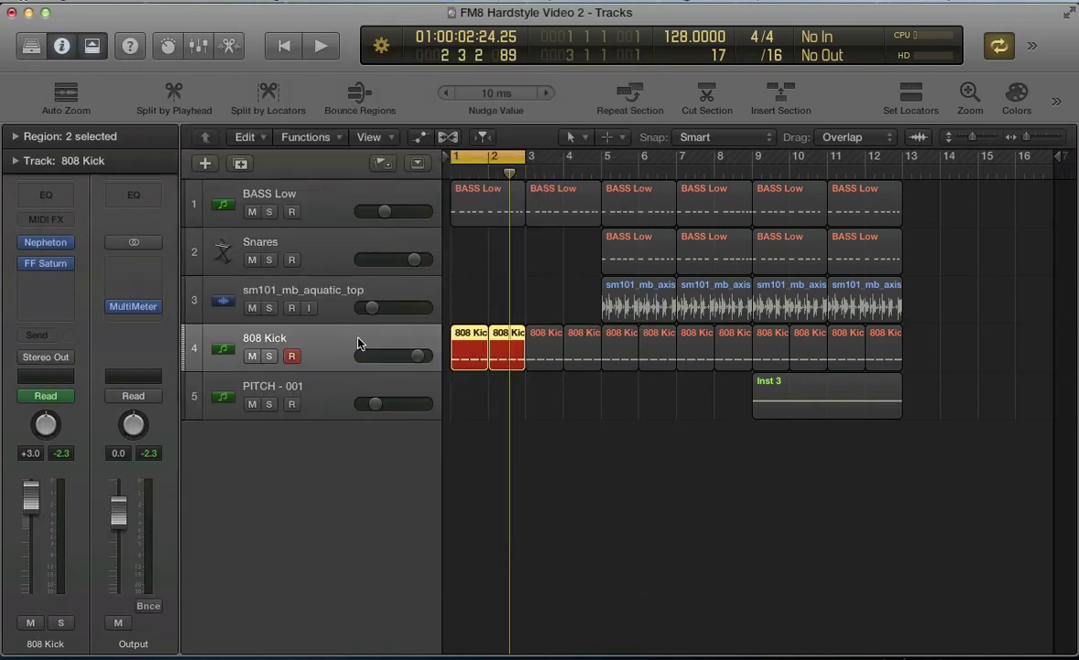
- Audition the looped 808 Kick regions alone and together with the first BASS Low region
key("space")
key("space")
left_click_drag(497, 386, 460, 217)
key("space")
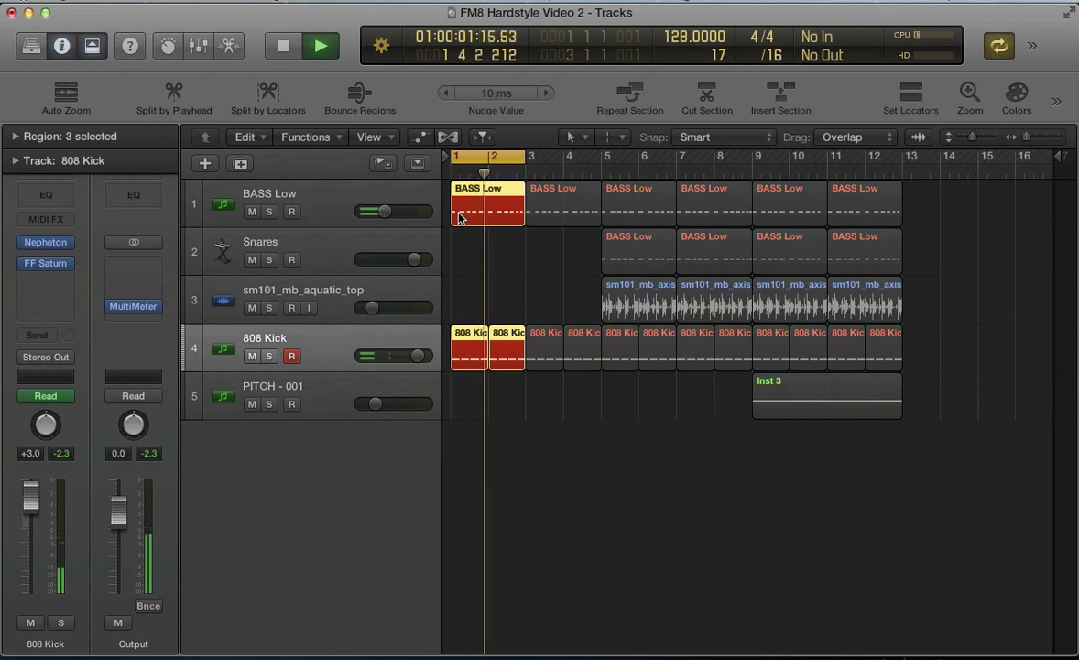
key("space")
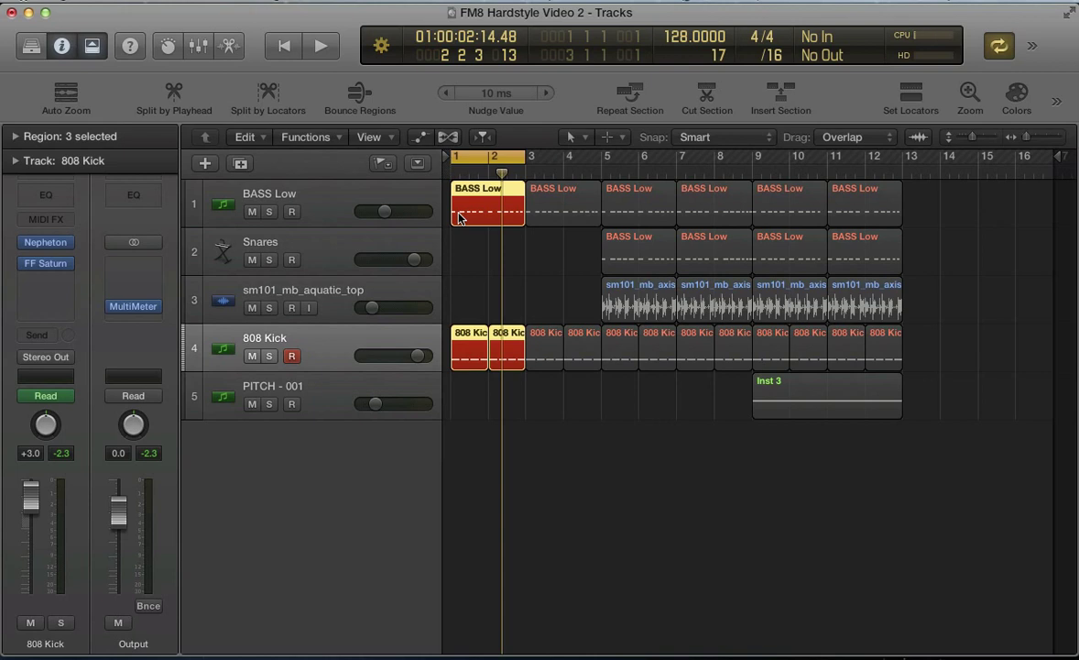
- Try lowering the Output fader to -12.0 dB during playback and reset it to 0.0 dB
key("space")
left_click_drag(118, 513, 126, 591)
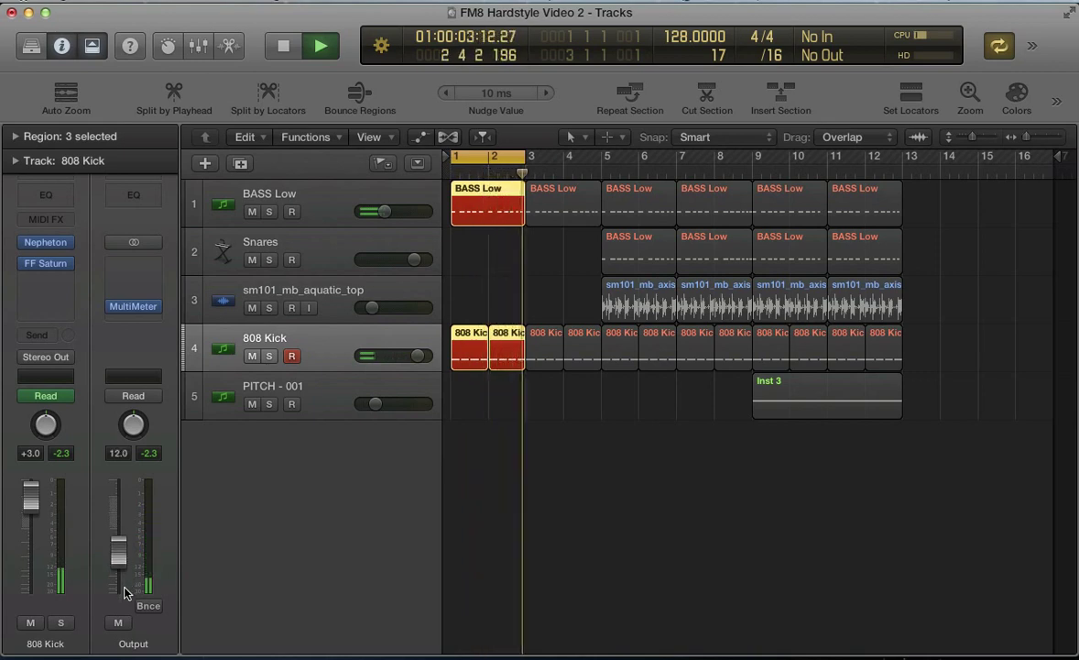
key("space")
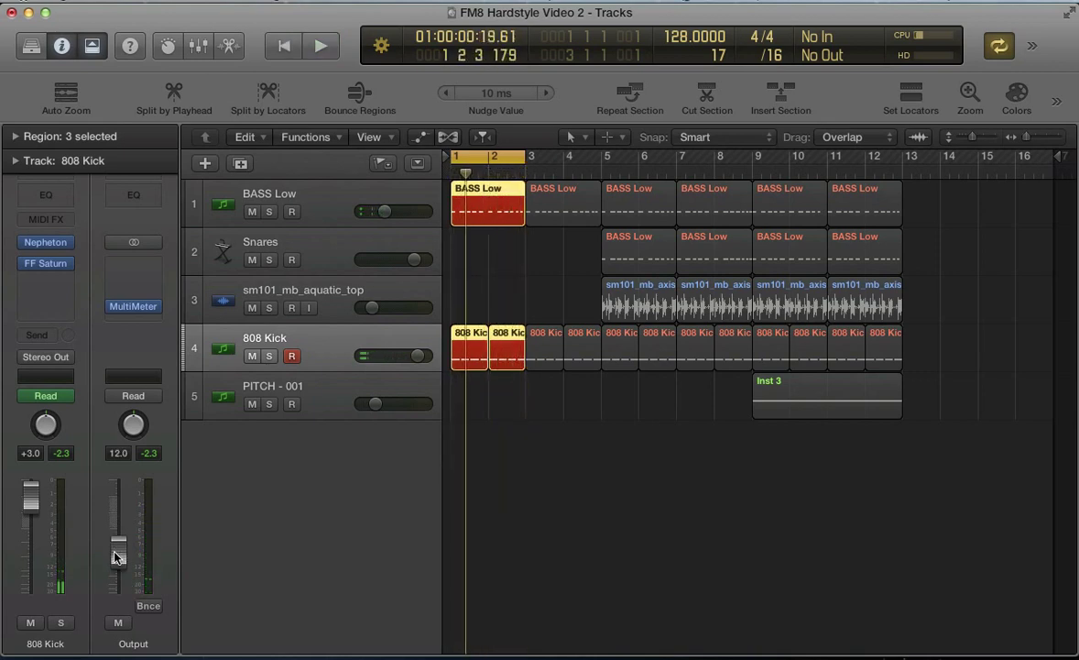
left_click(116, 556, "alt")
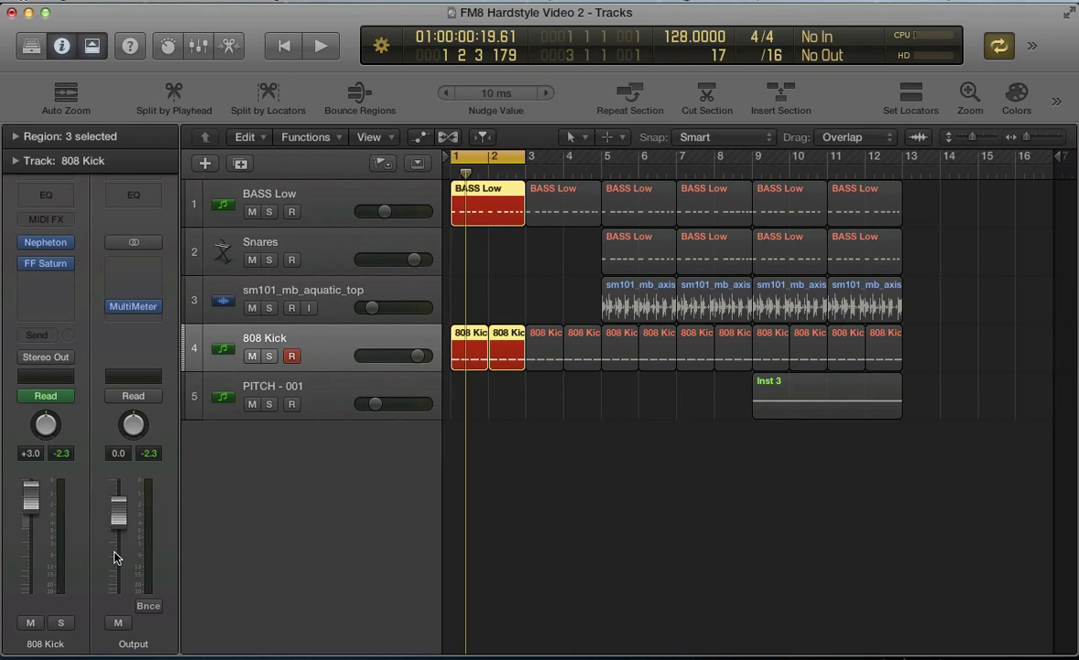
- Create one audio track below the 808 Kick track, using Input 1 and Output 1 + 2
left_click(467, 292)
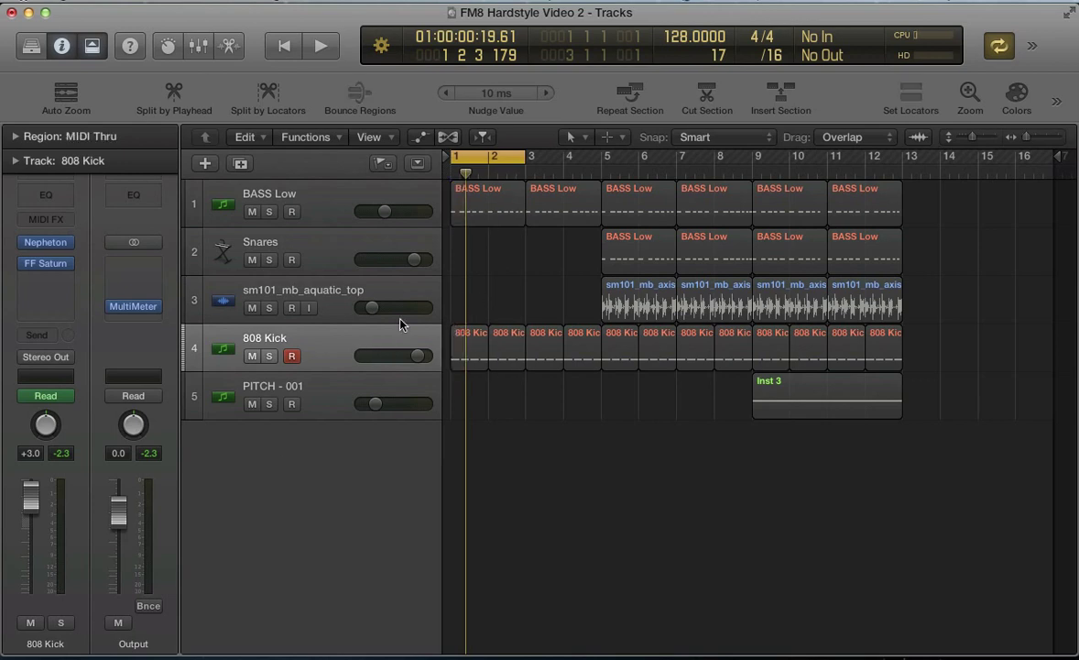
left_click(349, 336)
key("alt+super+n")
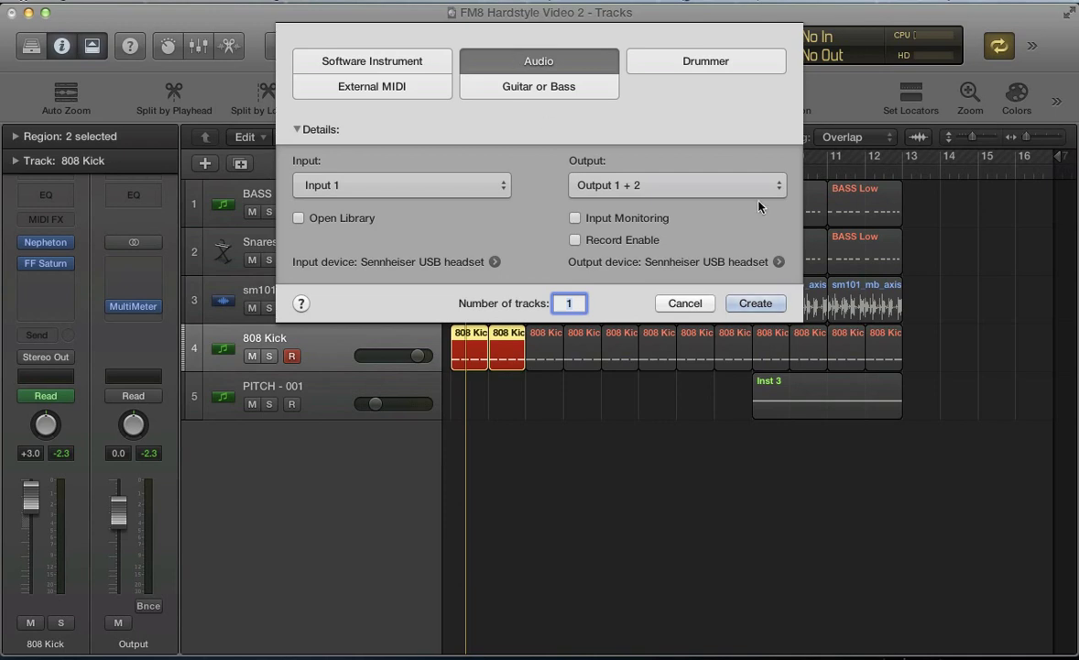
left_click(747, 307)
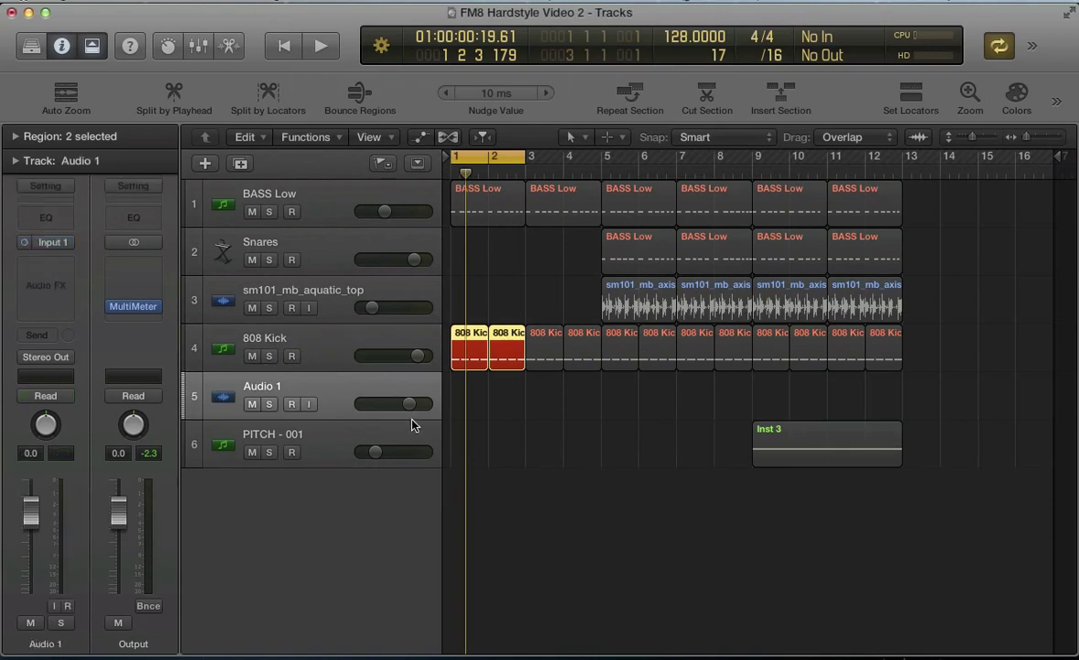
- Start adding an audio file at the beginning of the Audio 1 track and browse to the Desktop folder SM101 - Mainroom Beats
left_click(462, 398)
right_click(463, 399)
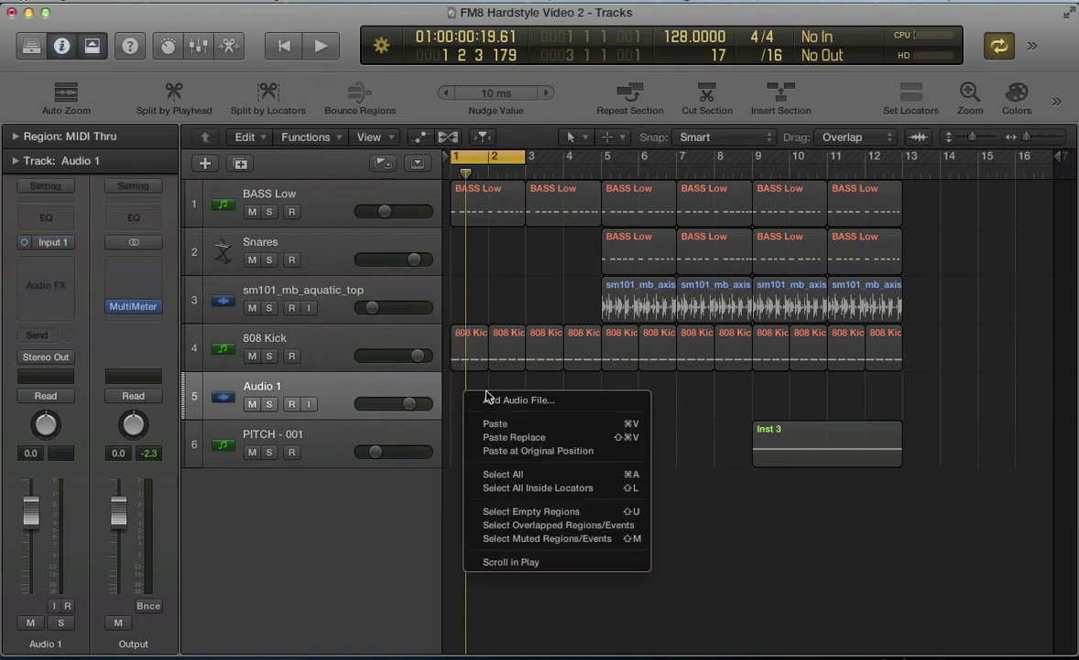
left_click(486, 400)
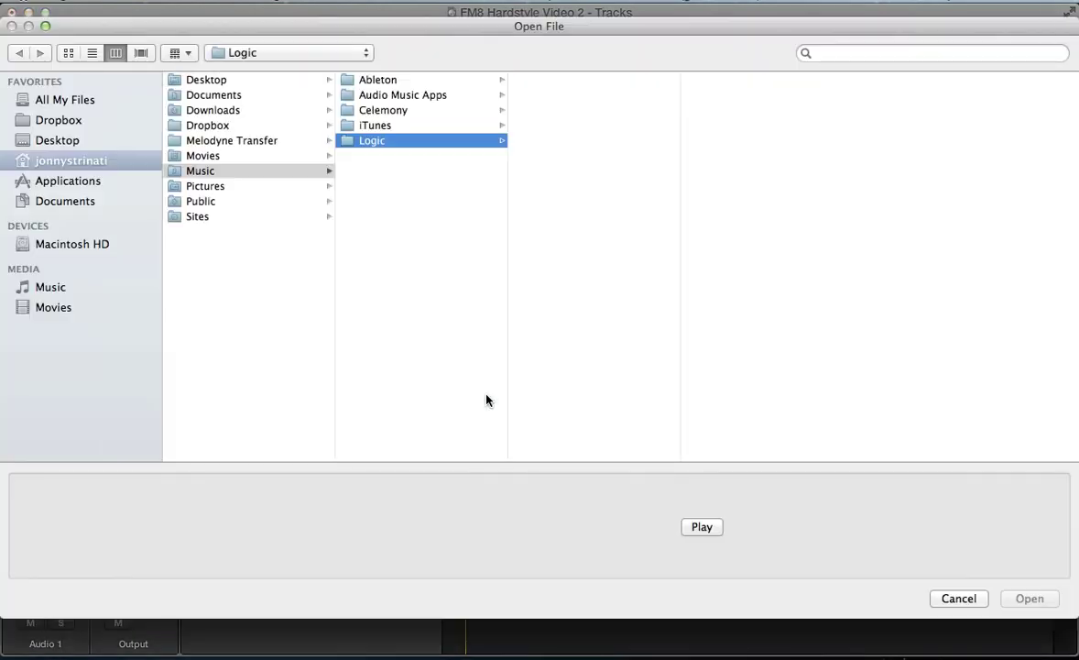
left_click(62, 142)
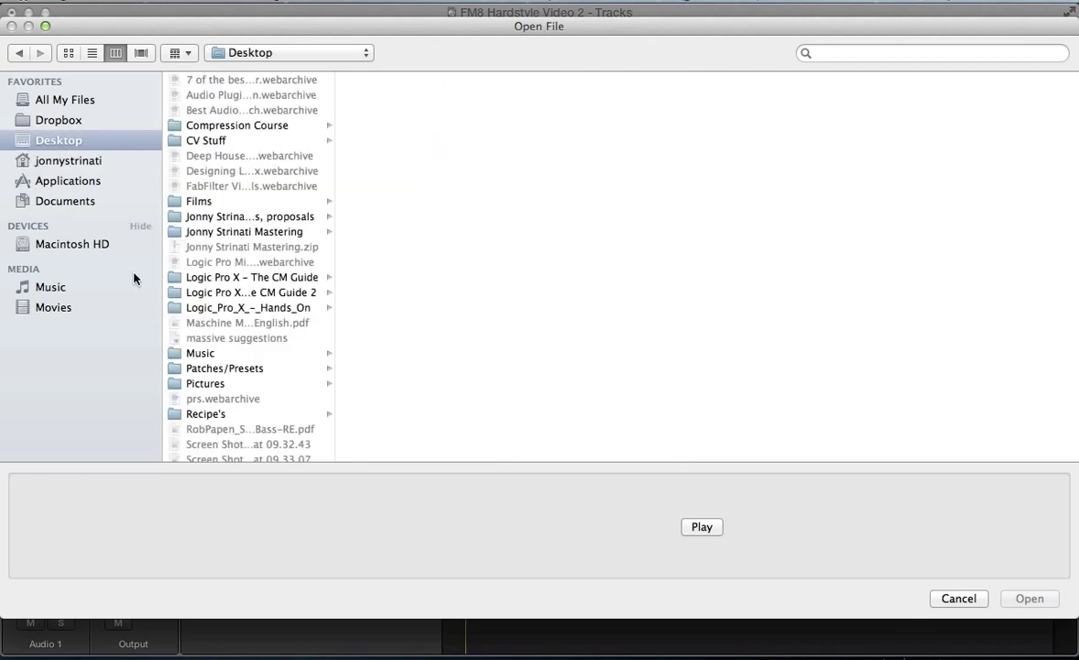
scroll(230, 429, "down", 8)
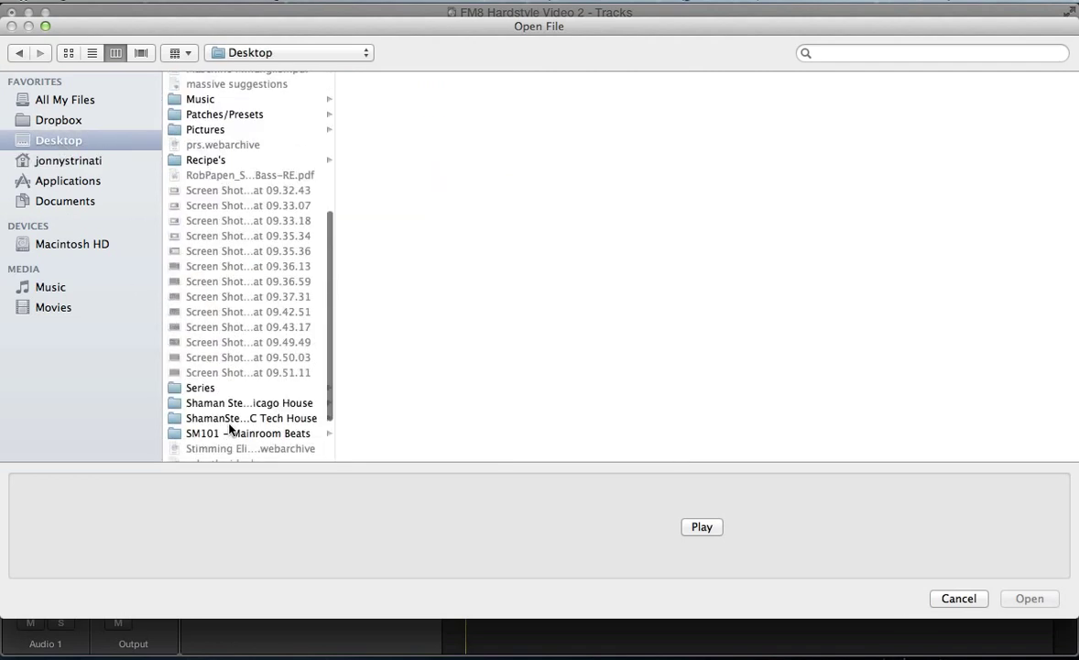
left_click(230, 431)
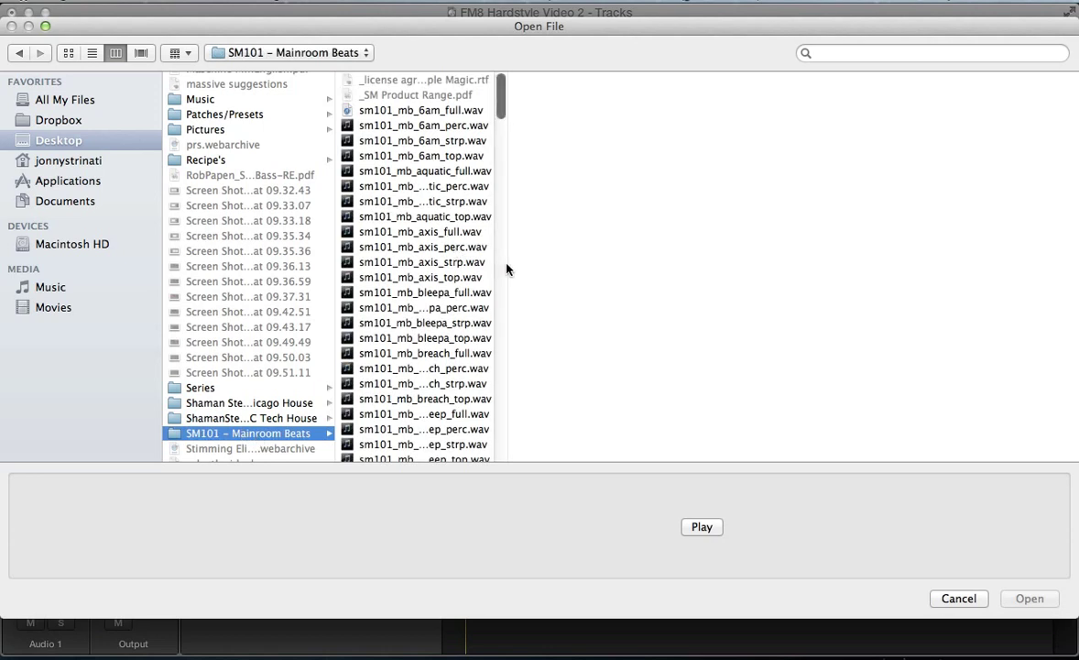
left_click_drag(506, 267, 593, 264)
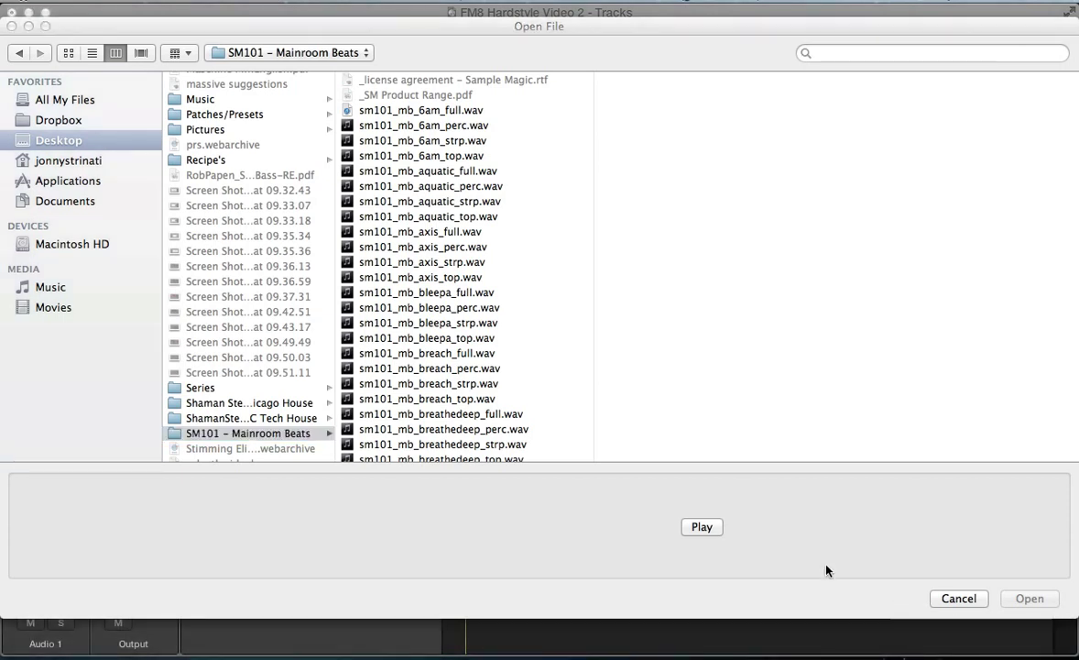
left_click(332, 231)
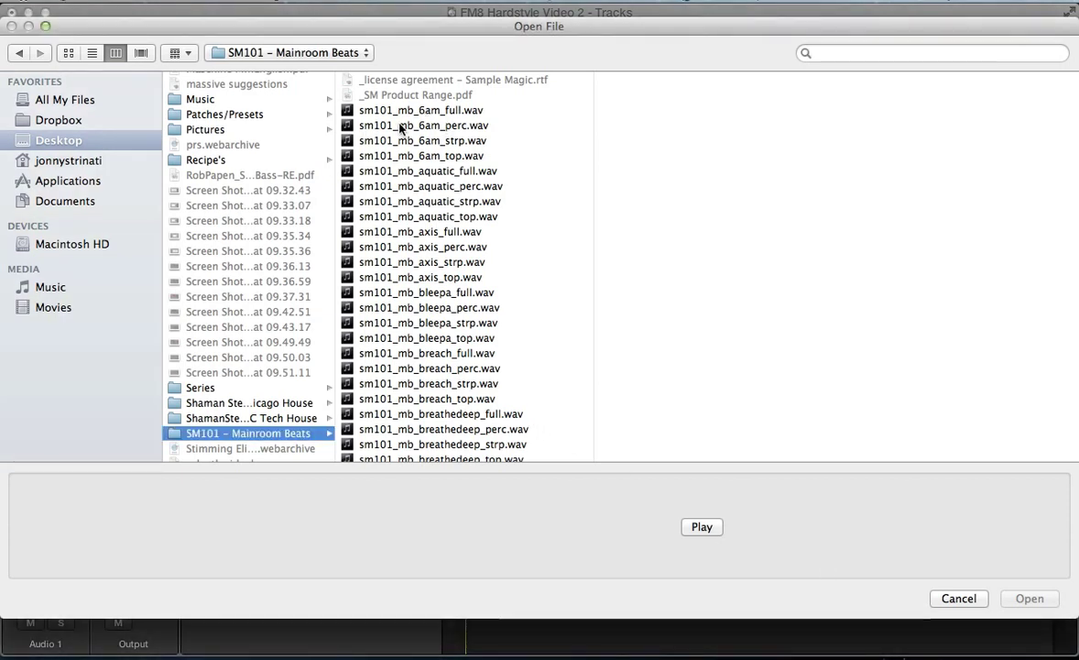
- Preview sm101_mb_6am_strp.wav and import it onto the Audio 1 track
left_click(426, 143)
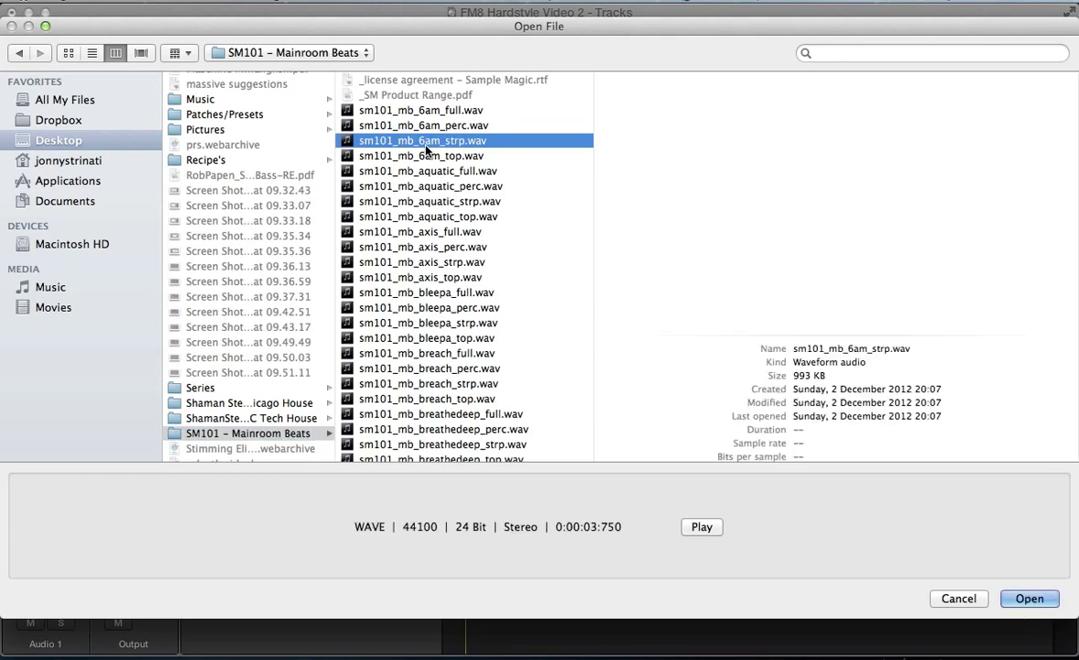
key("space")
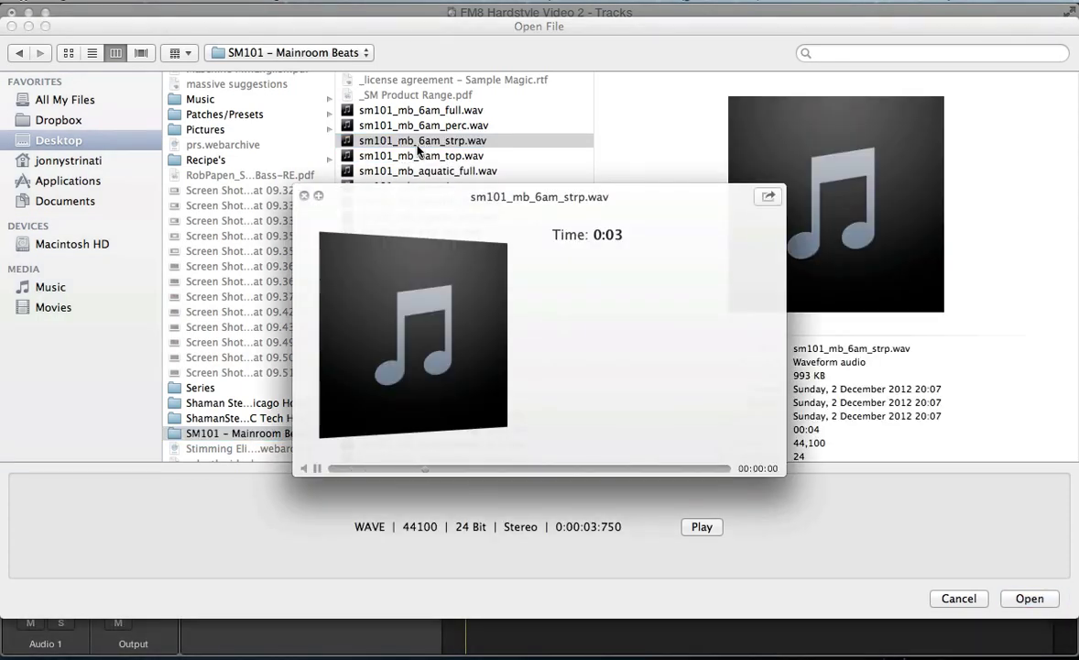
key("space")
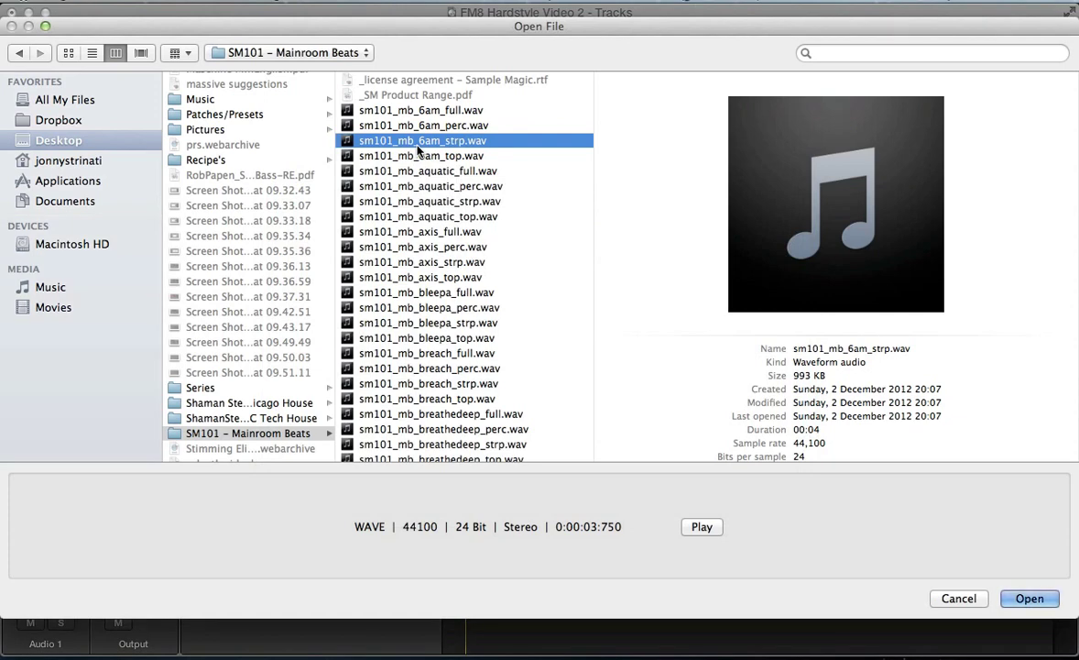
key("Return")
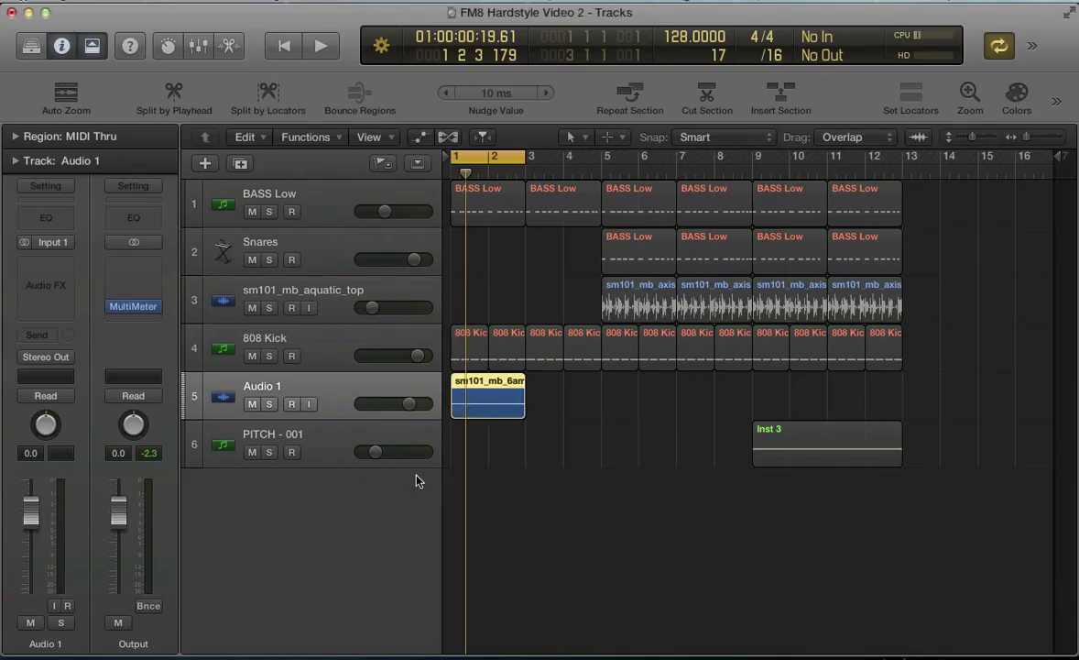
- Split the imported loop at 1.2 after its first kick hit and delete the rest, keeping only the first hit
left_click(486, 403)
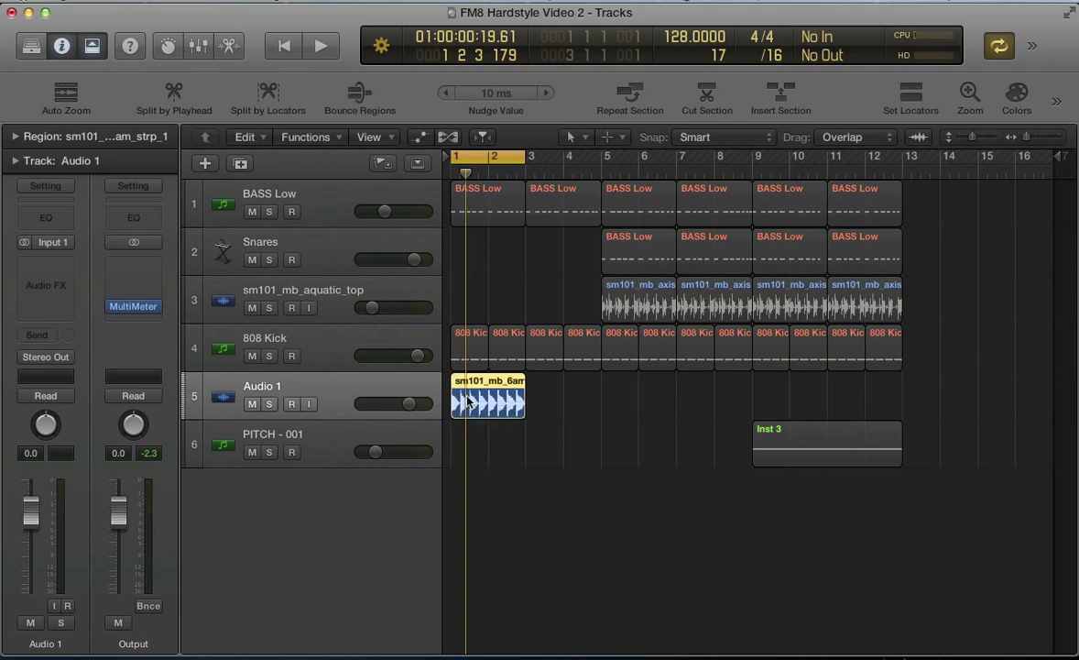
key("z")
key("t")
key("s")
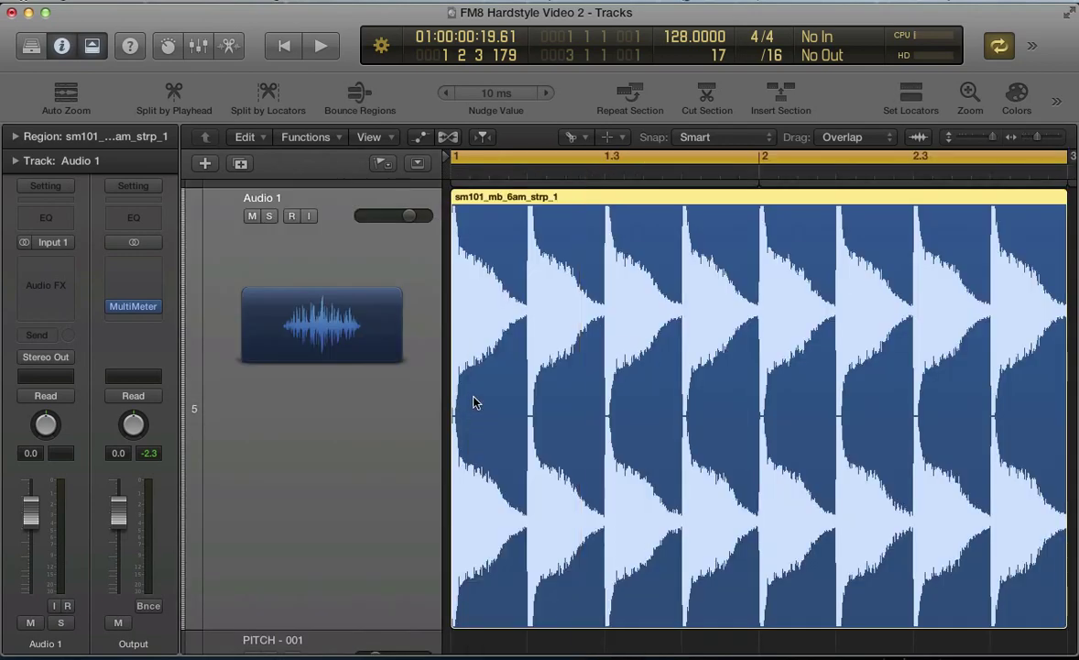
left_click_drag(475, 403, 525, 404)
key("Delete")
key("t")
key("t")
left_click(496, 395)
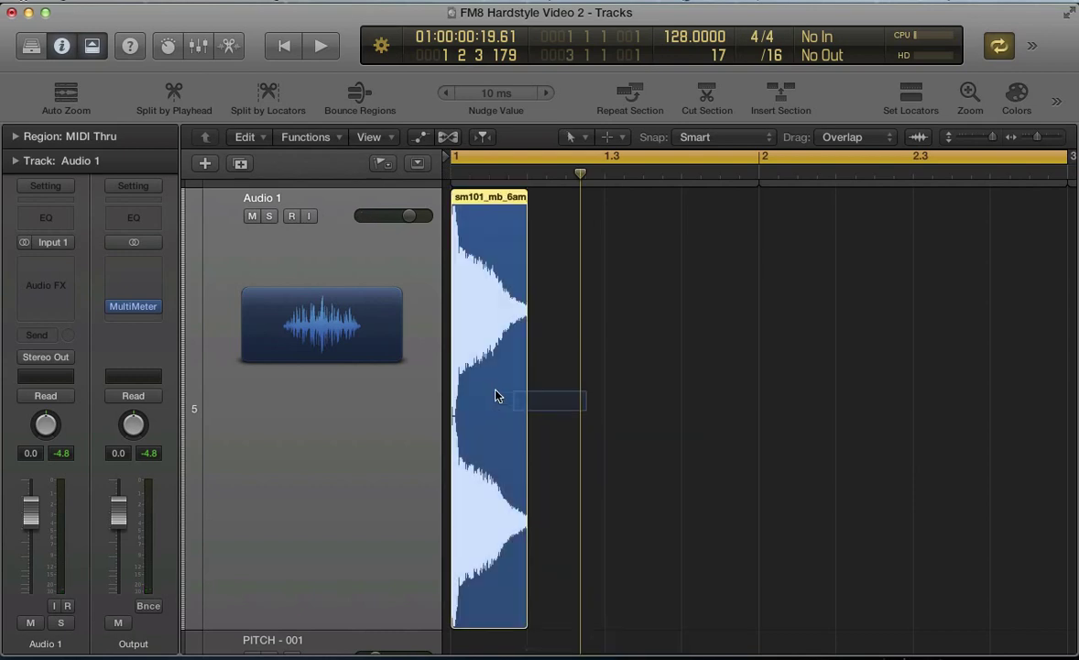
- Audition the single kick hit and shorten its region so that it ends at 1.1.3
key("space")
key("space")
key("space")
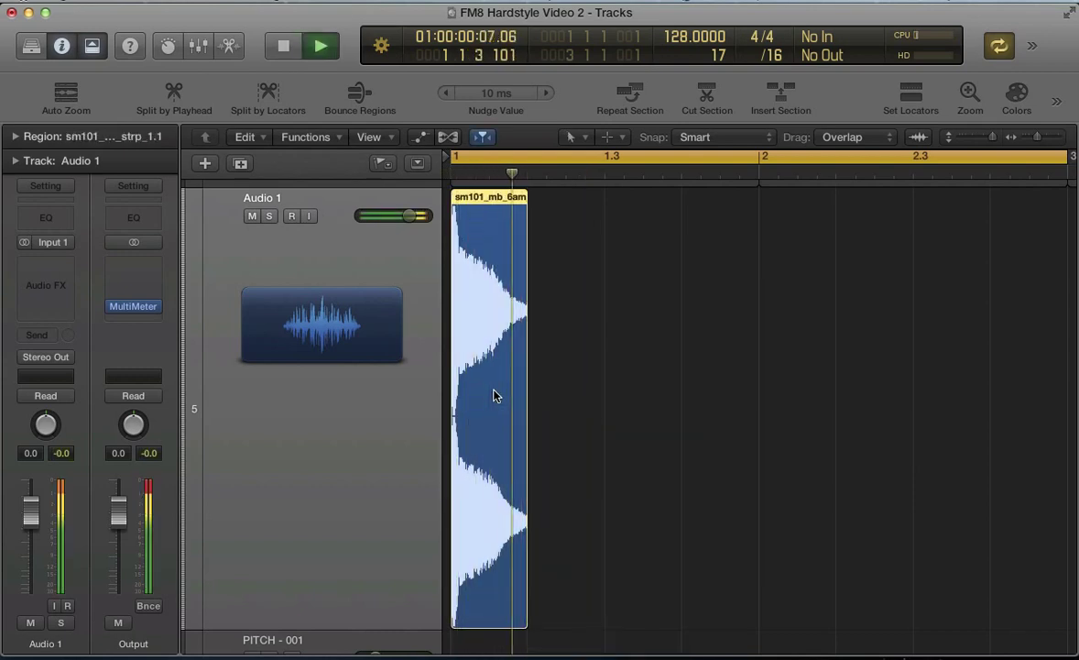
key("space")
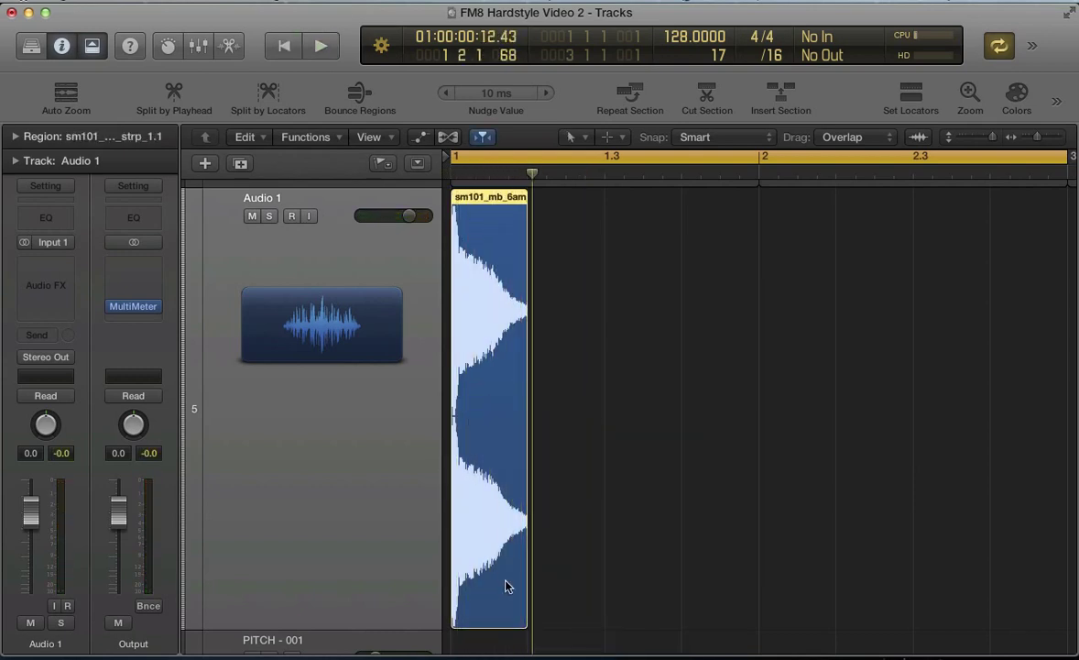
key("super+Right")
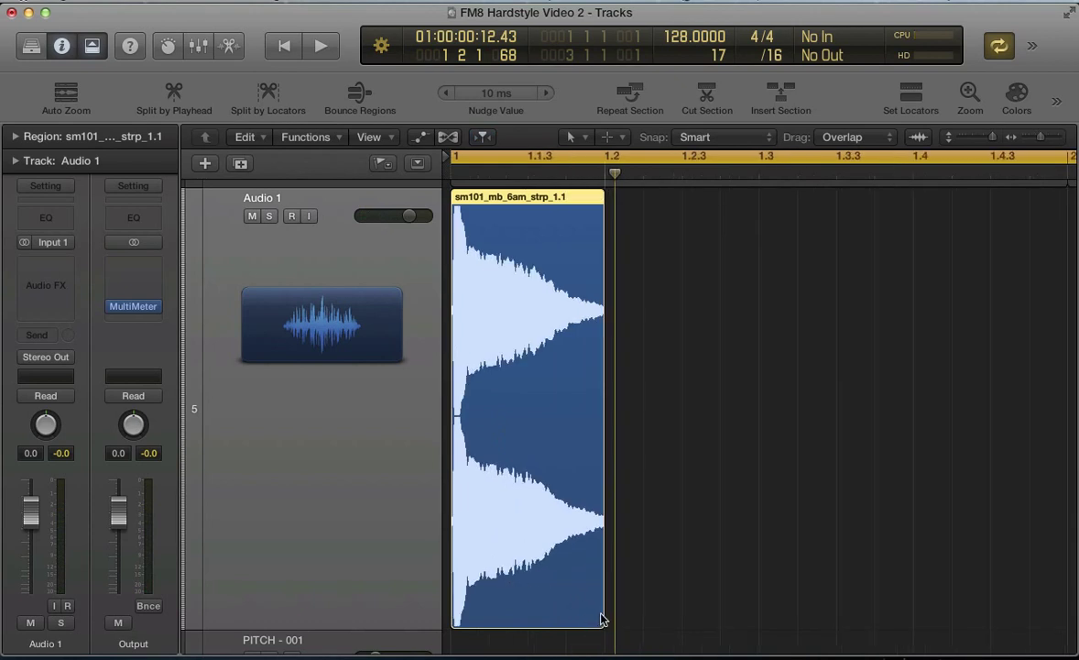
left_click_drag(602, 620, 526, 614)
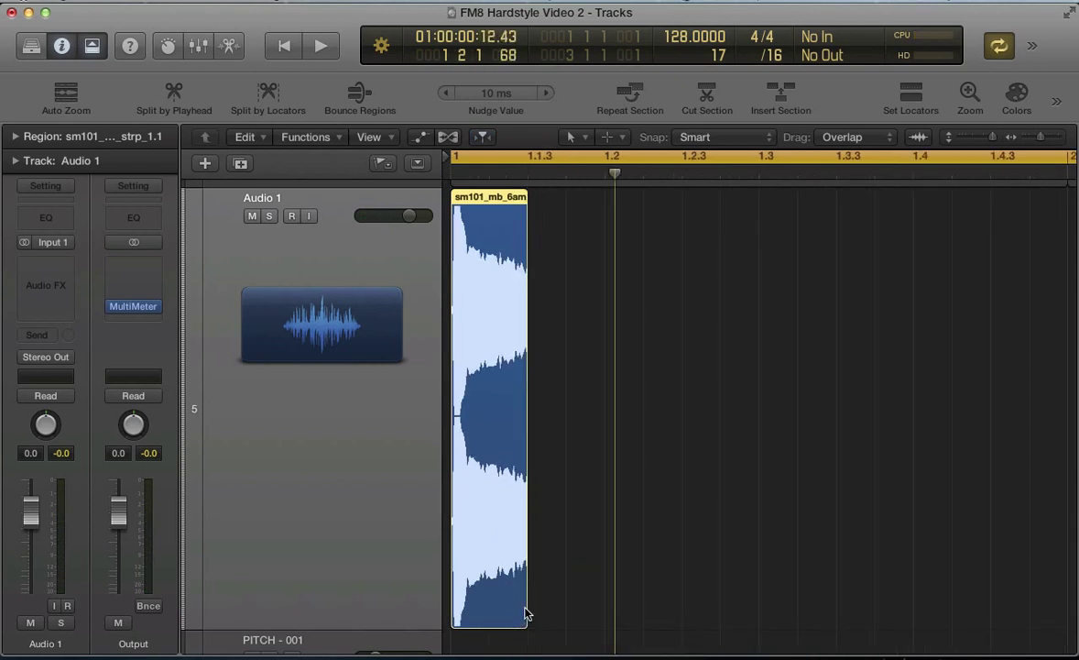
key("space")
key("space")
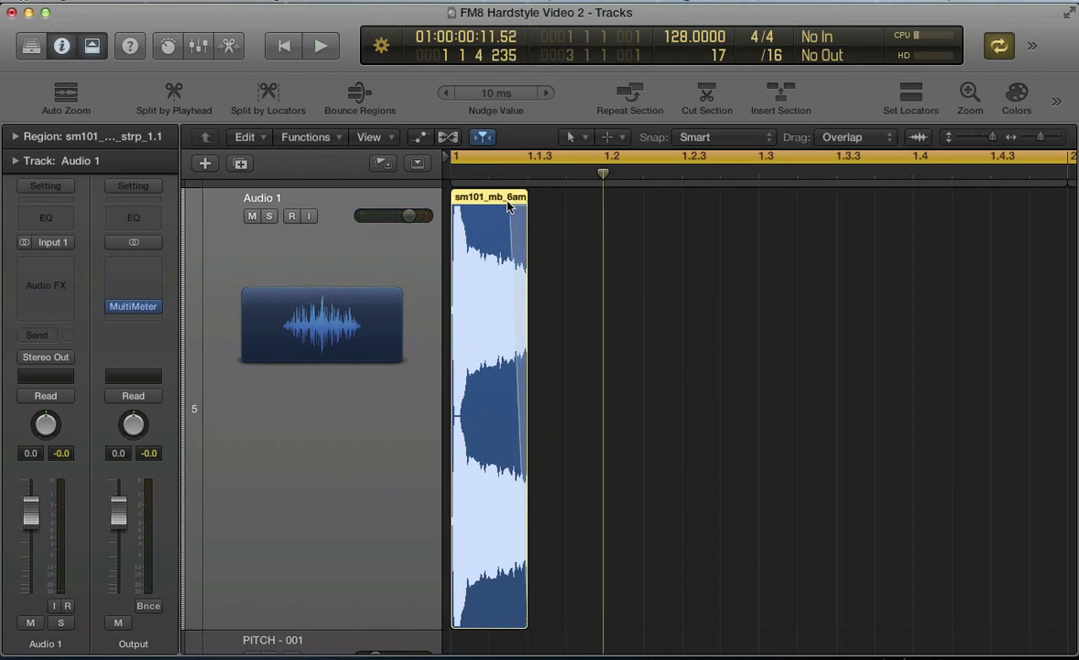
- Lengthen the fade-out over the end of the trimmed kick region and audition it repeatedly
key("space")
key("space")
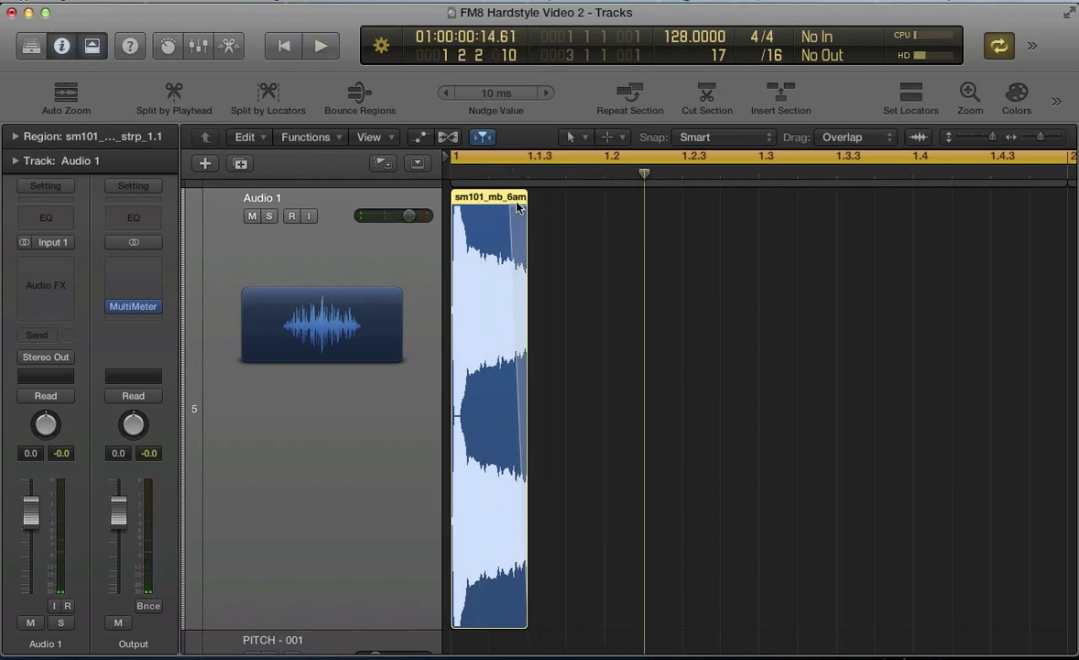
left_click_drag(511, 208, 496, 208)
key("space")
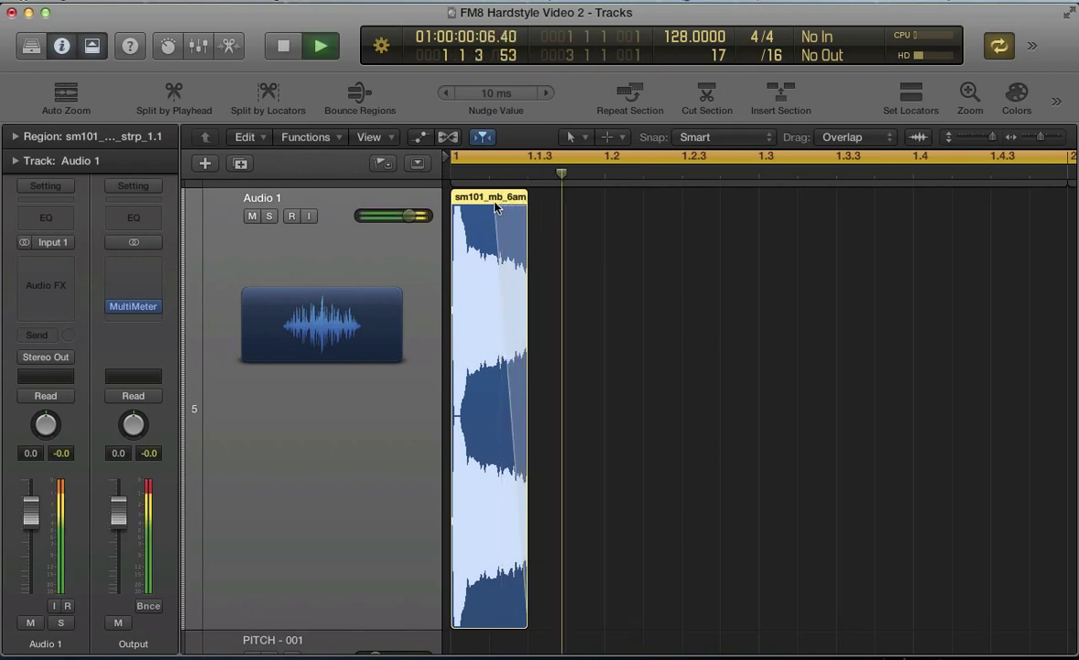
key("space")
key("space")
key("space")
key("space")
key("space")
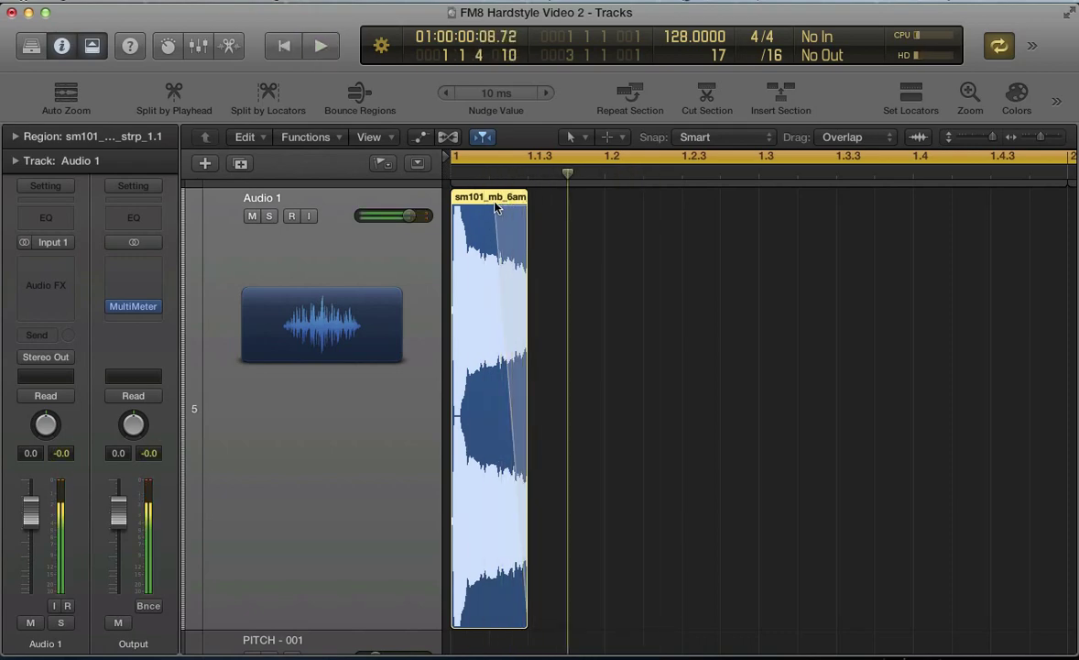
- Insert a Channel EQ on the Audio 1 track, hide the plug-in windows and show the whole arrangement
left_click(53, 215)
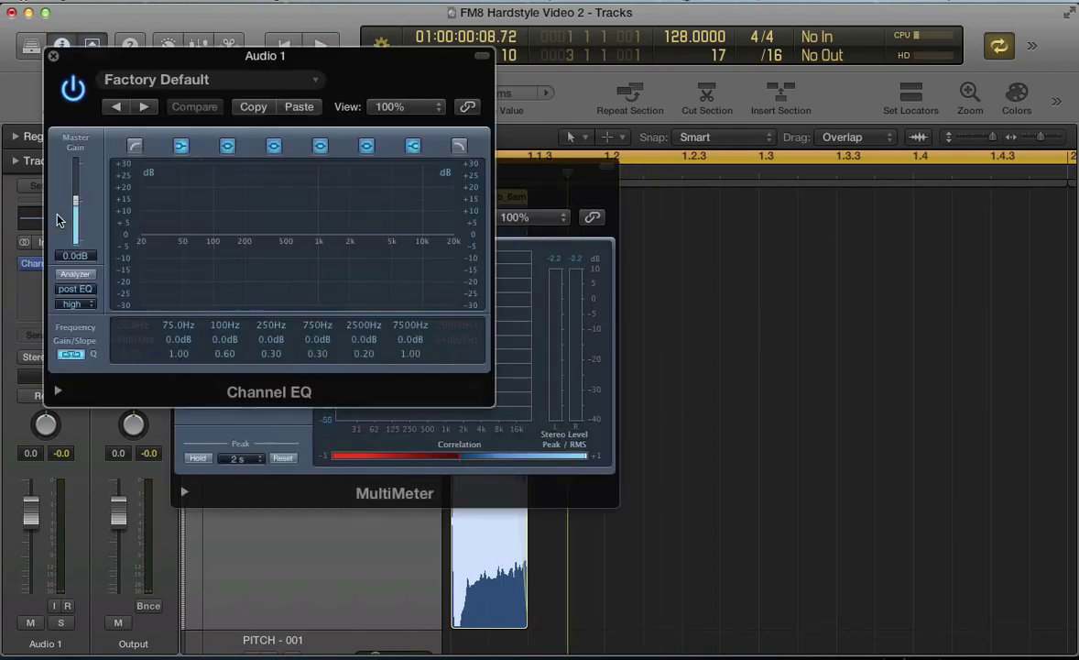
key("v")
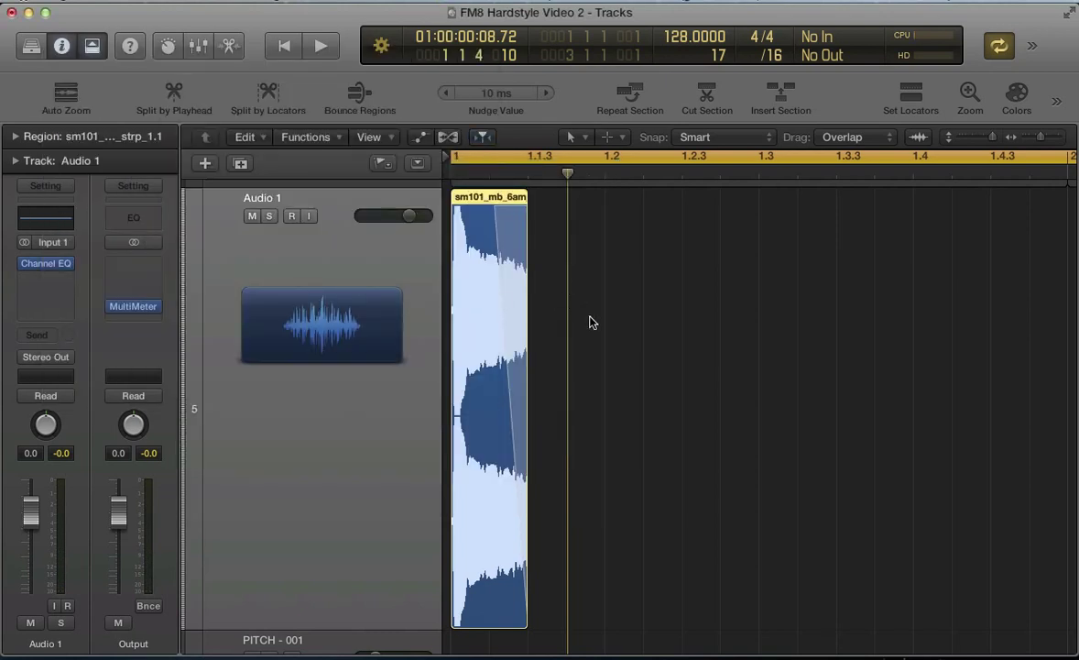
key("z")
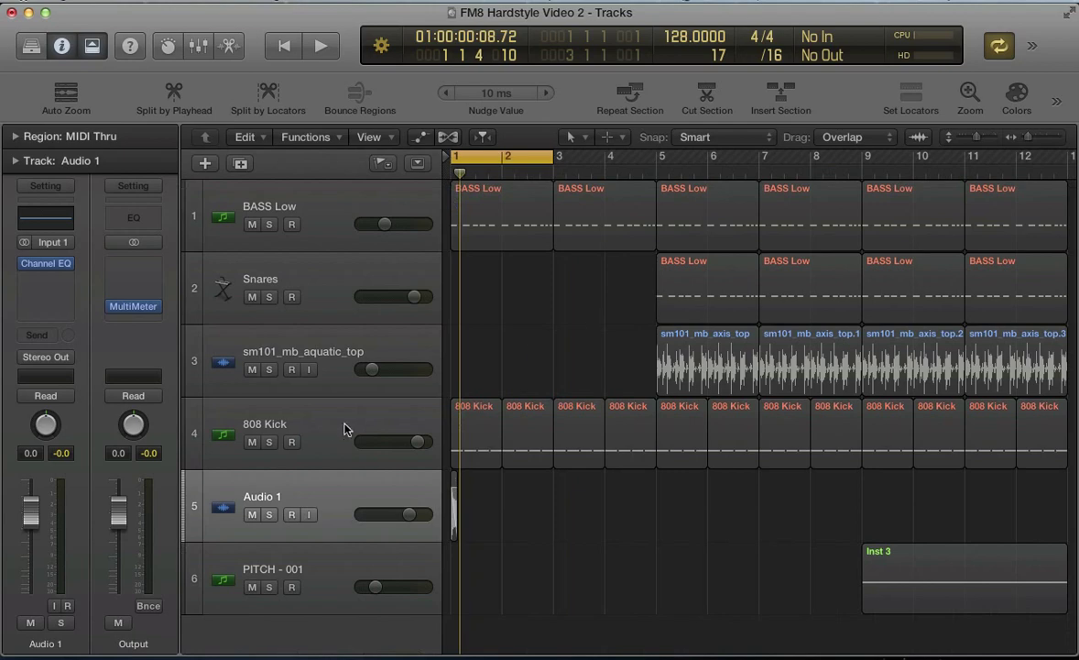
- Play the 808 Kick track and examine its frequency spectrum in the Output MultiMeter
left_click(343, 424)
key("v")
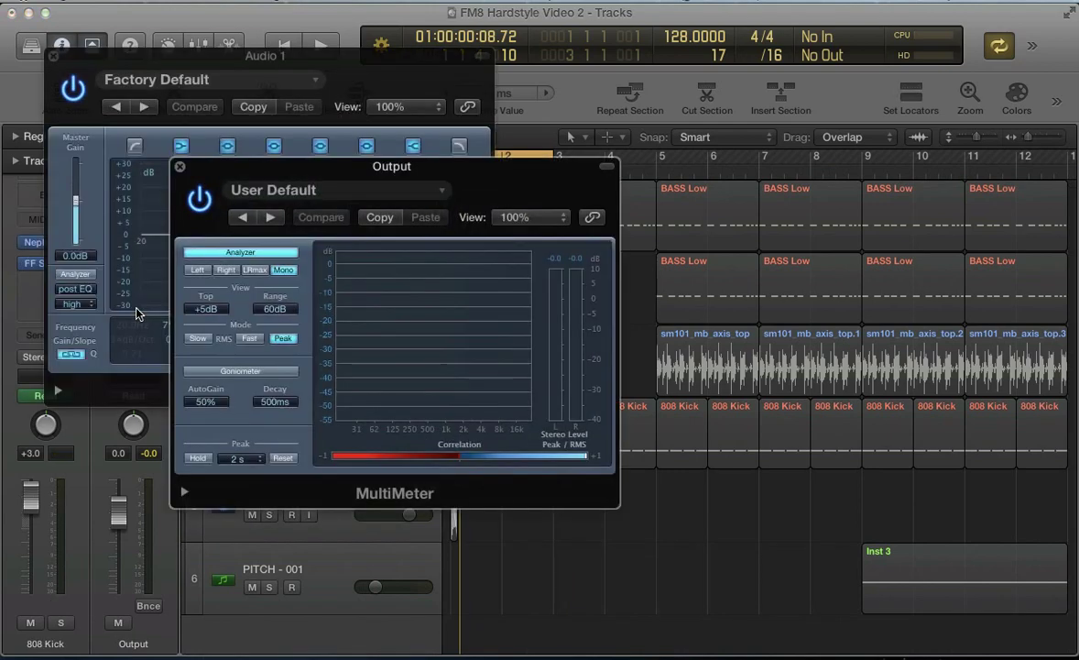
key("space")
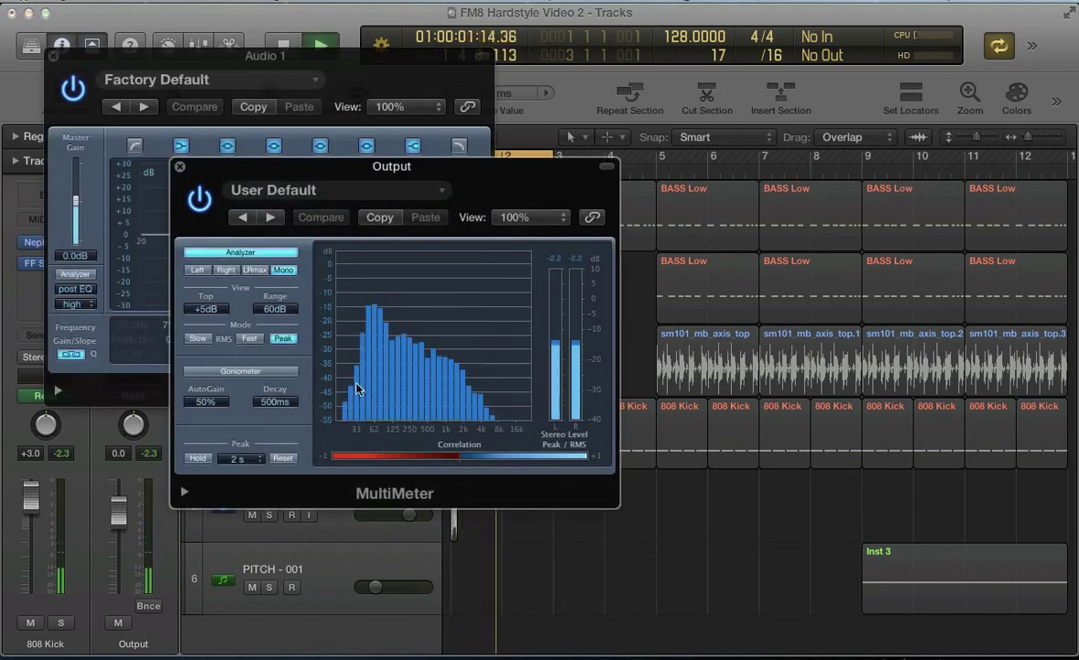
key("space")
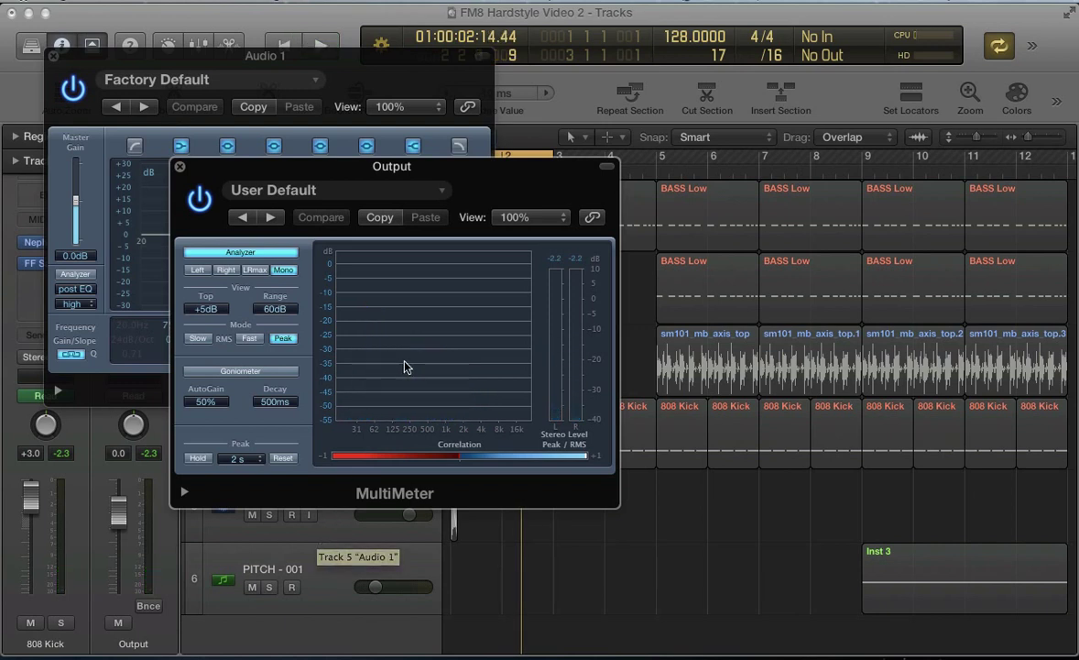
- Enable the low cut on Audio 1's Channel EQ at 225 Hz with a 24 dB/Oct slope and audition the kick
key("v")
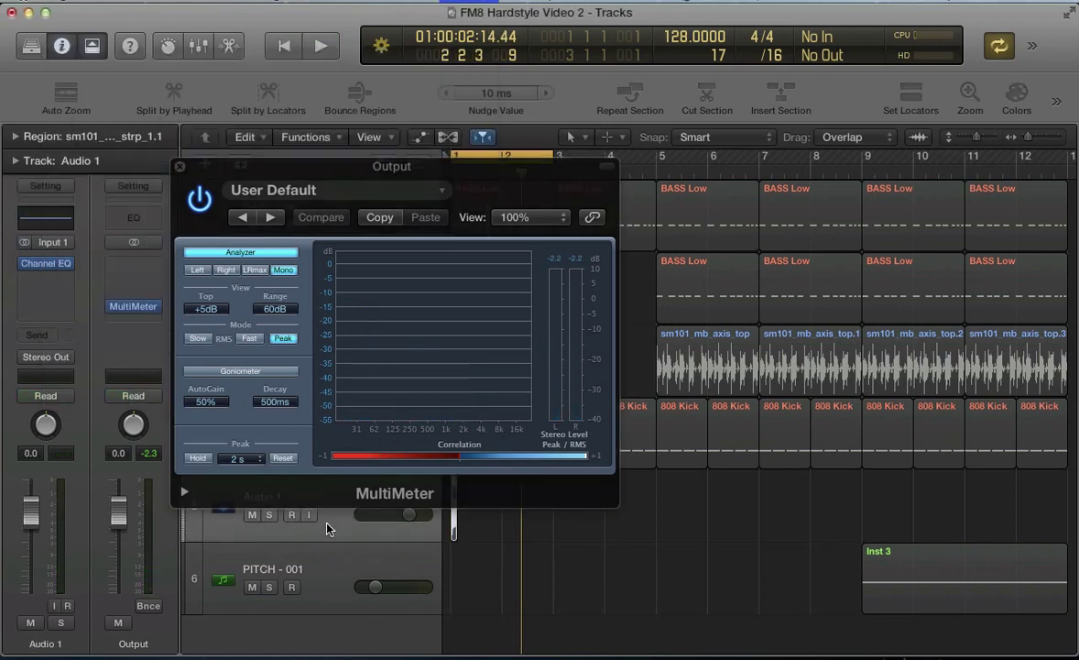
key("v")
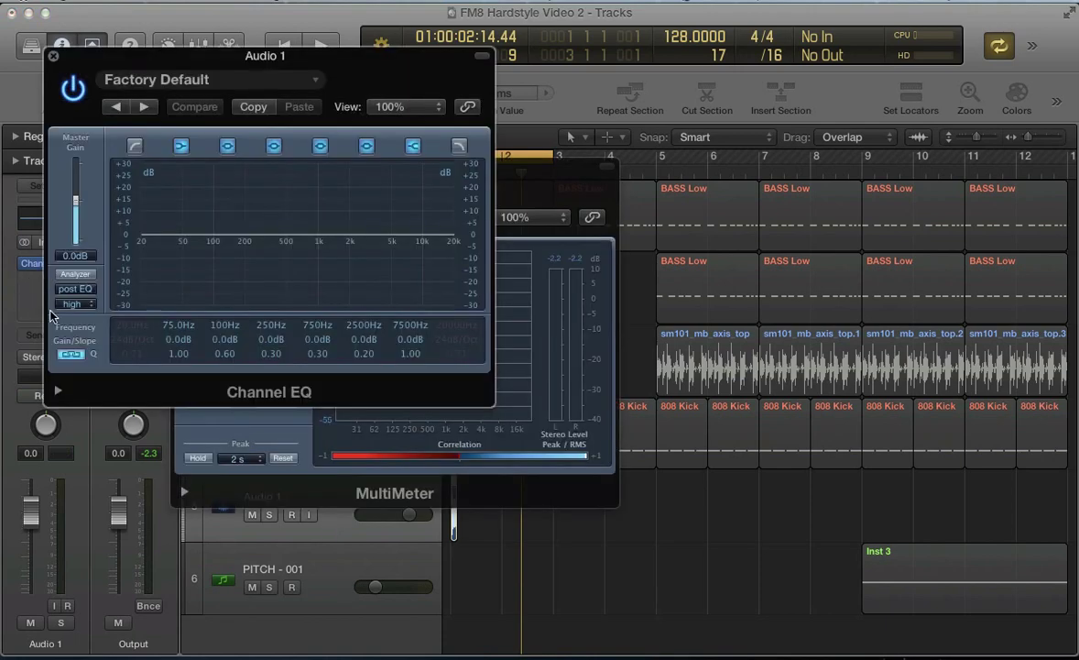
left_click(134, 147)
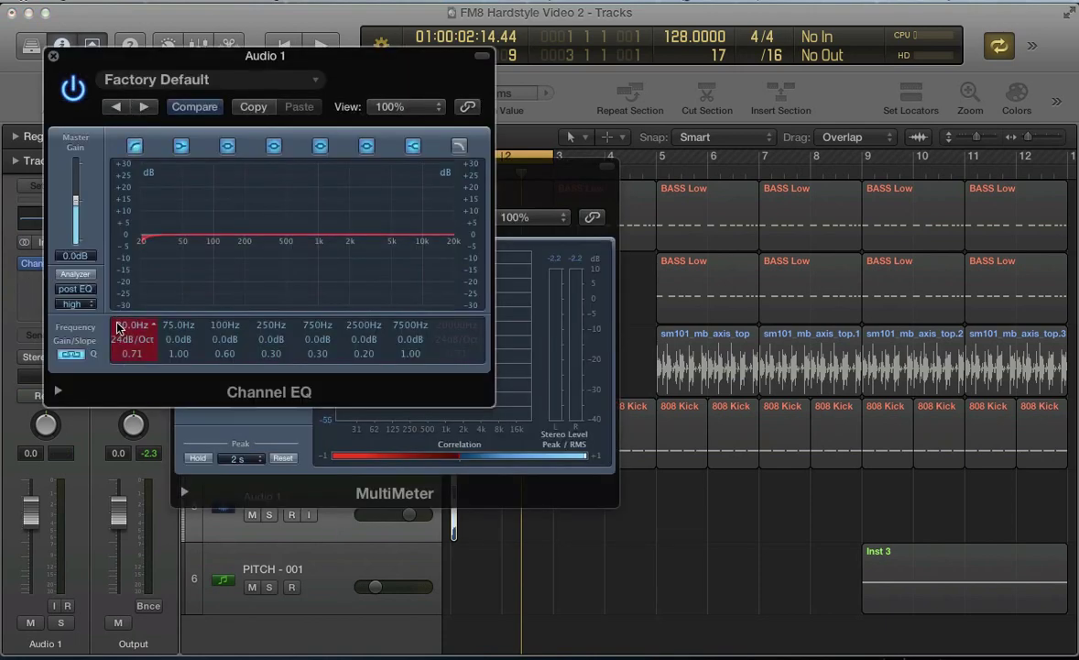
left_click_drag(135, 248, 153, 184)
key("space")
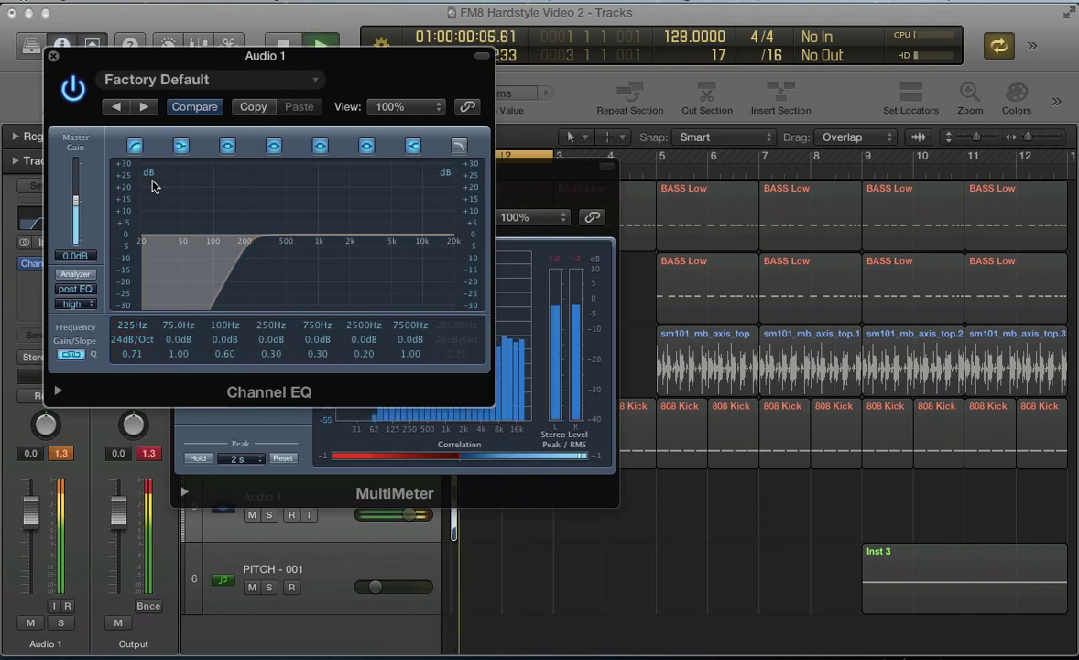
key("space")
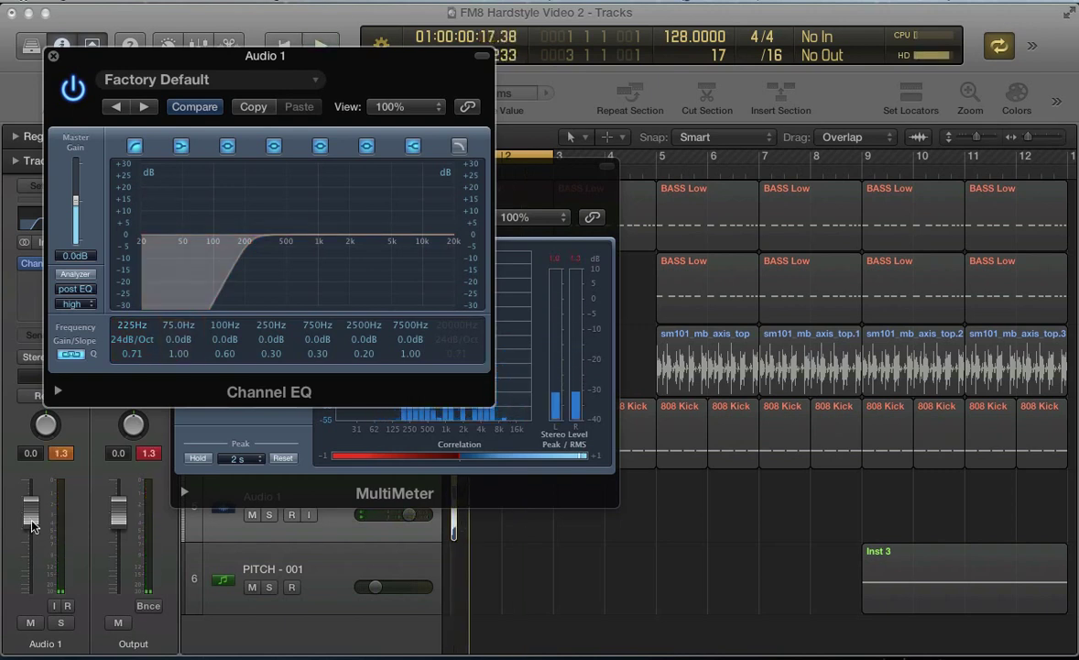
- Lower the Audio 1 fader to -10.6 dB and audition the filtered kick
left_click_drag(30, 516, 32, 596)
key("space")
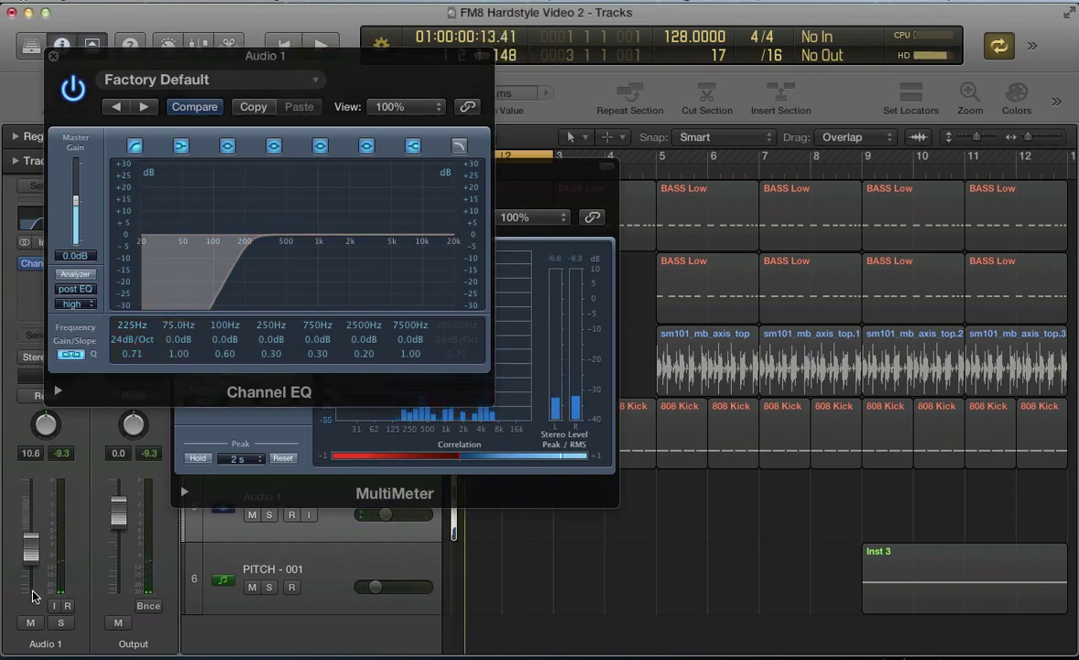
key("space")
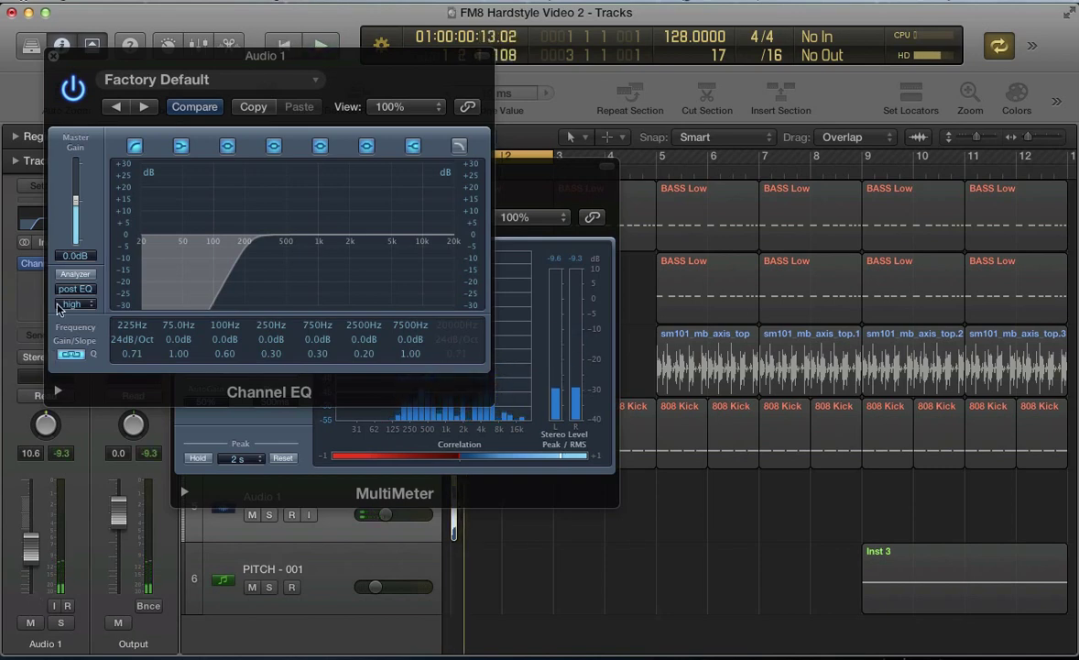
- Examine the filtered kick in the Channel EQ's analyzer, stop playback and hide the plug-in windows
key("space")
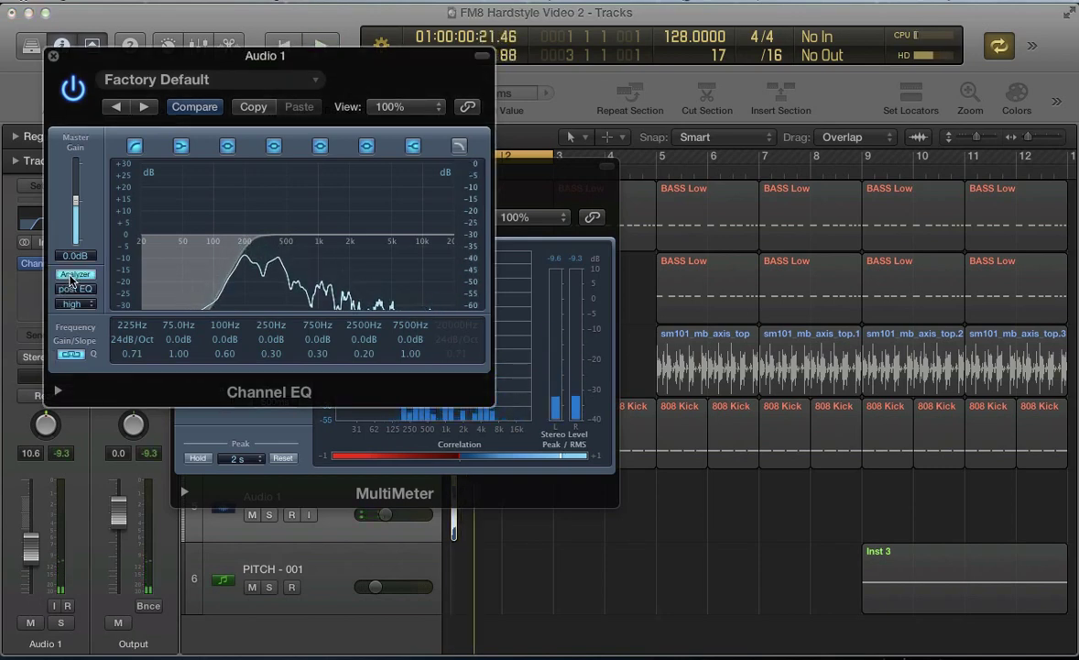
key("v")
key("space")
- Copy the kick hit onto every beat of bars 1 and 2 on Audio 1 and join all the hits into one region
key("z")
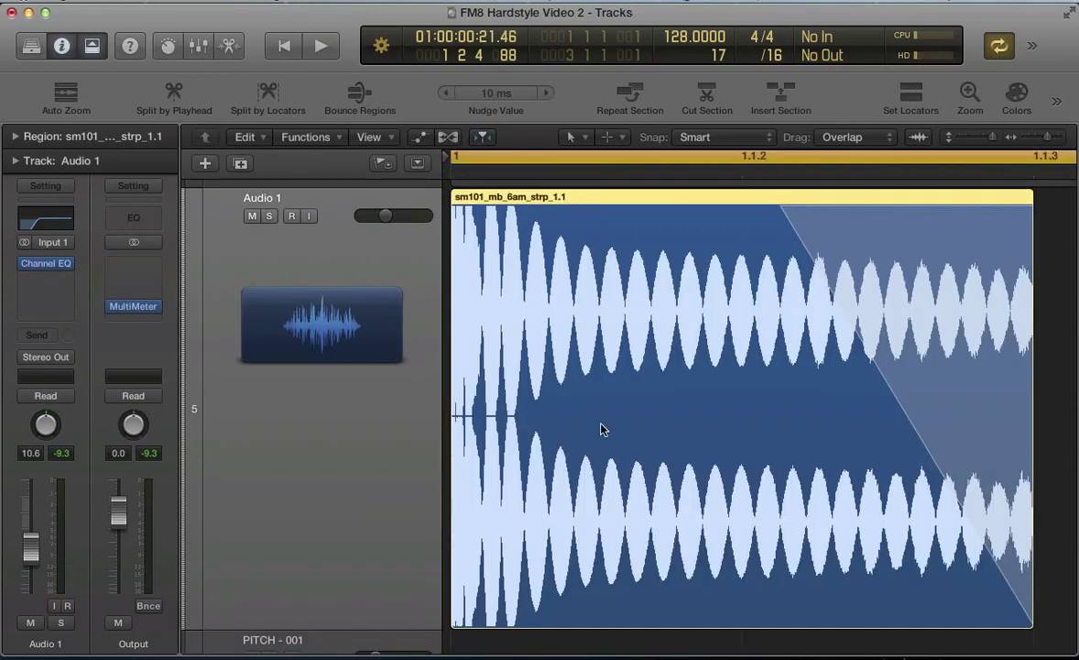
key("z")
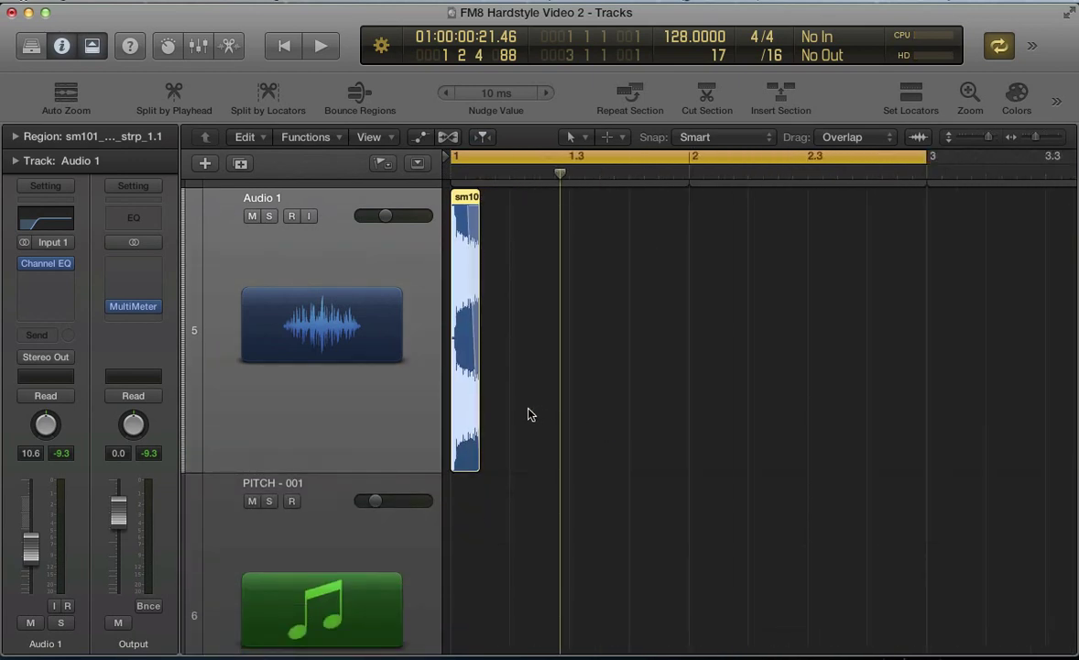
left_click_drag(461, 373, 523, 381, "alt")
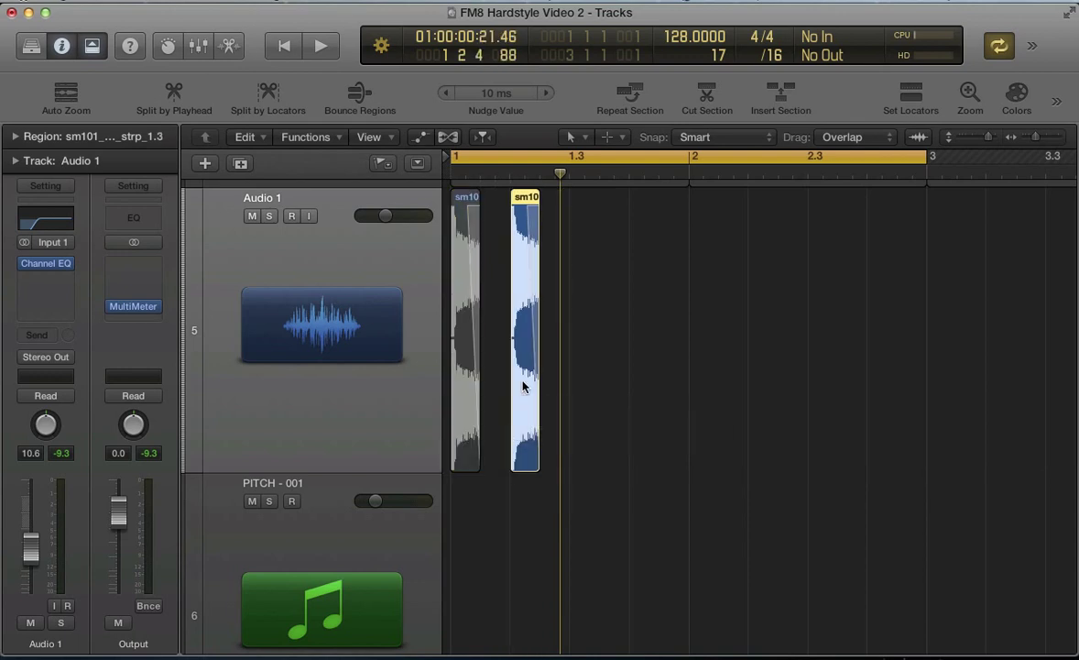
left_click_drag(593, 389, 580, 368)
mouse_move(704, 344)
left_mouse_down()
mouse_move(520, 332)
mouse_move(460, 346)
mouse_move(711, 346)
mouse_move(698, 353)
left_mouse_up()
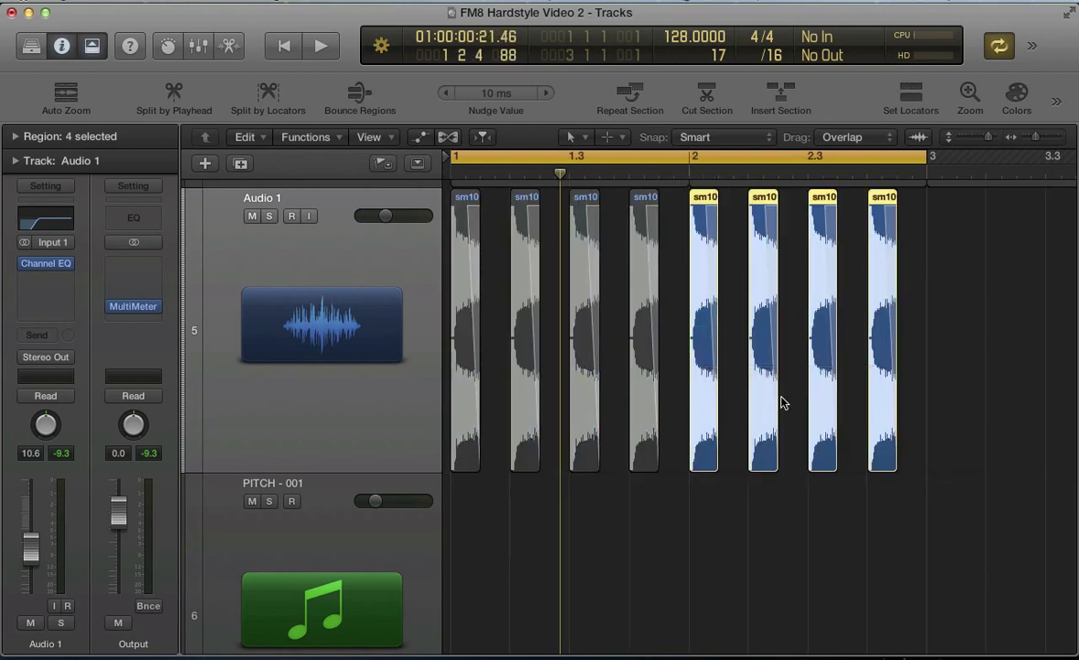
left_click_drag(939, 539, 414, 368)
key("super+j")
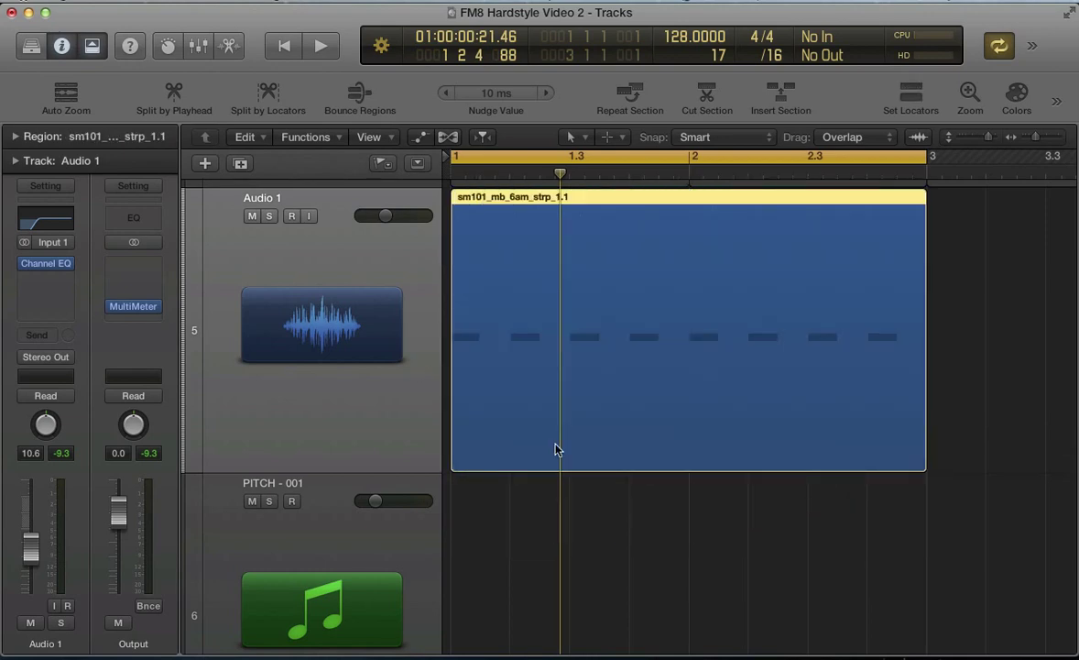
left_click(582, 481)
key("z")
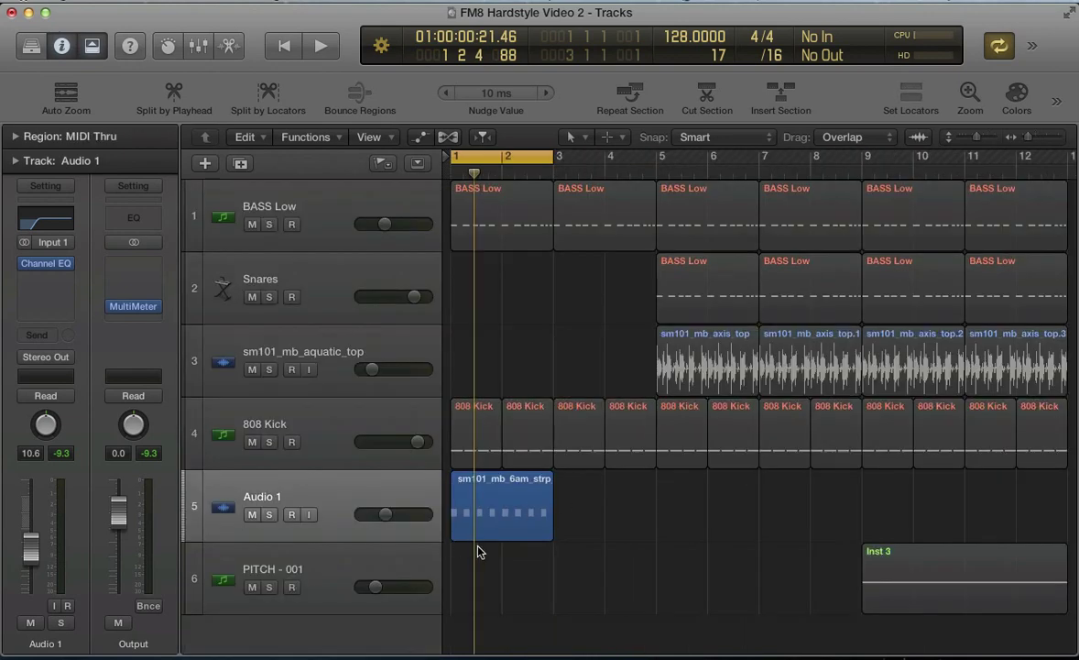
- Solo the 808 Kick and Audio 1 tracks and audition them together, comparing with Audio 1 muted and unmuted
left_click(386, 429)
left_click(268, 441)
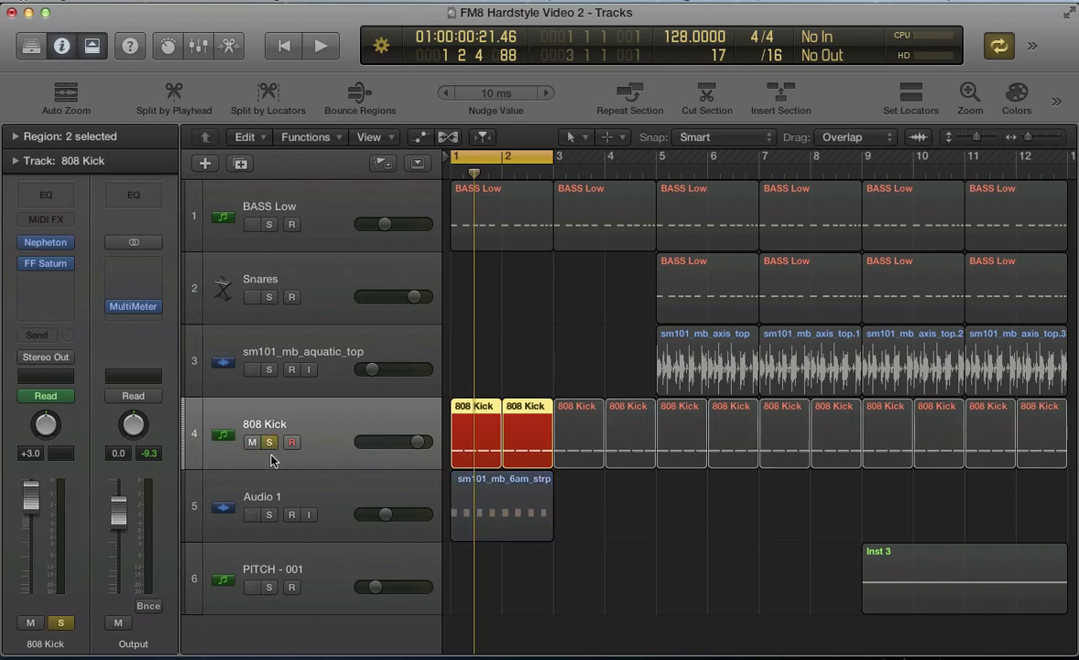
left_click(268, 514)
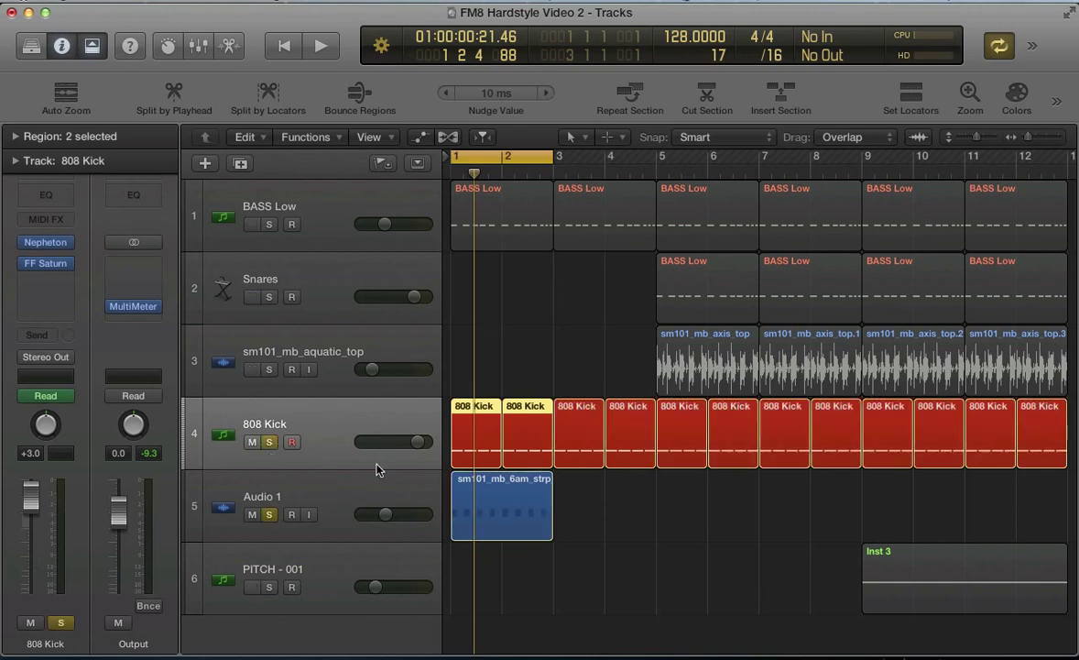
key("space")
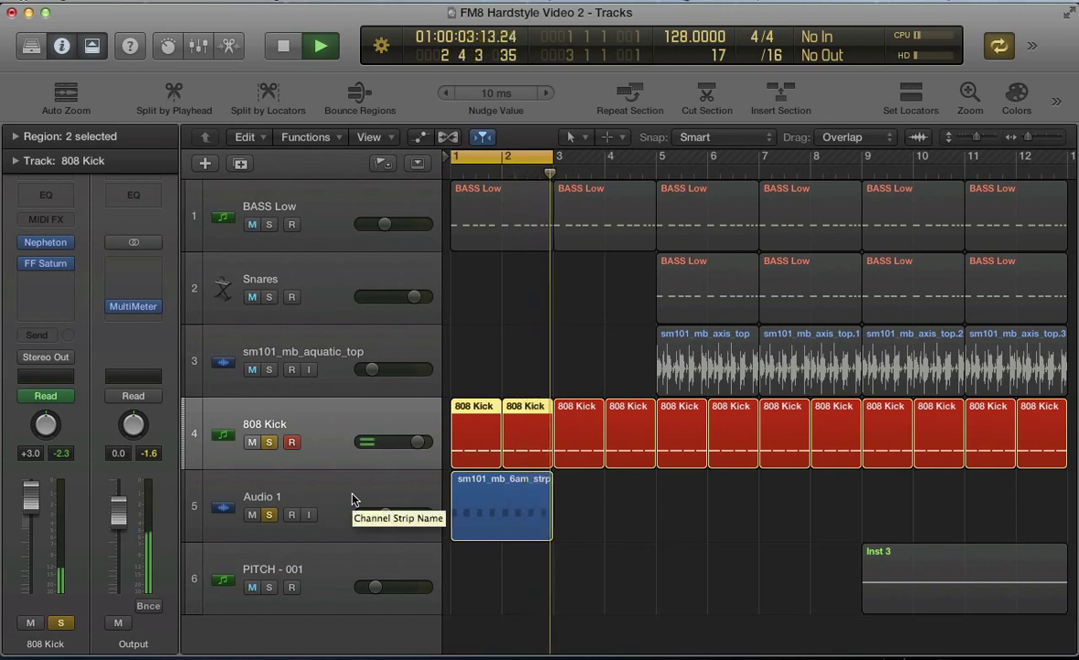
left_click(354, 502)
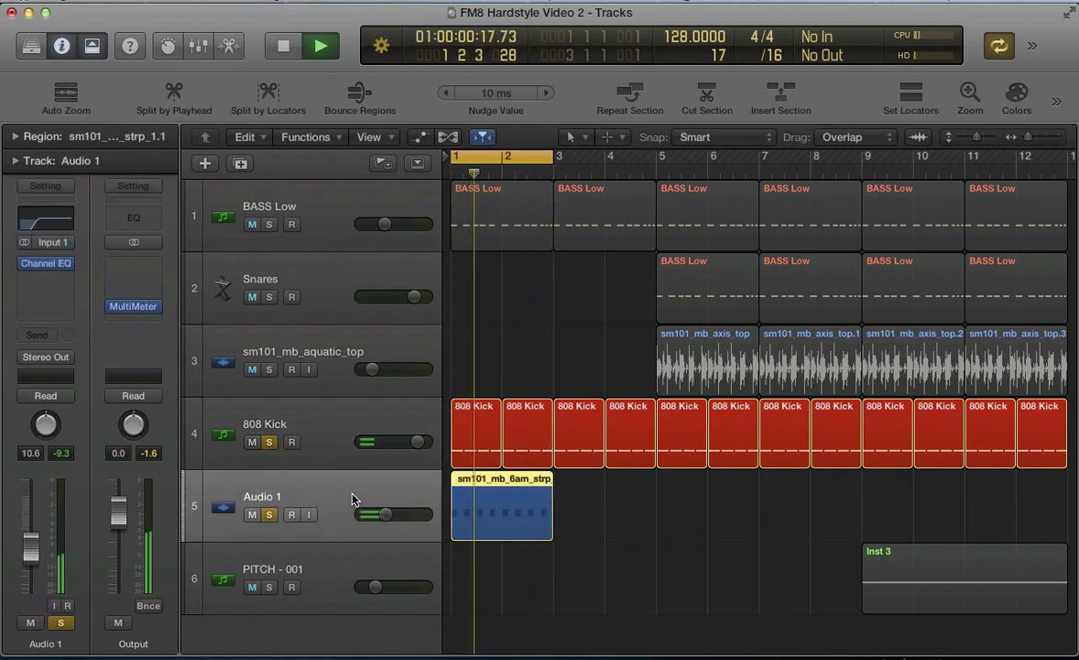
left_click(251, 515)
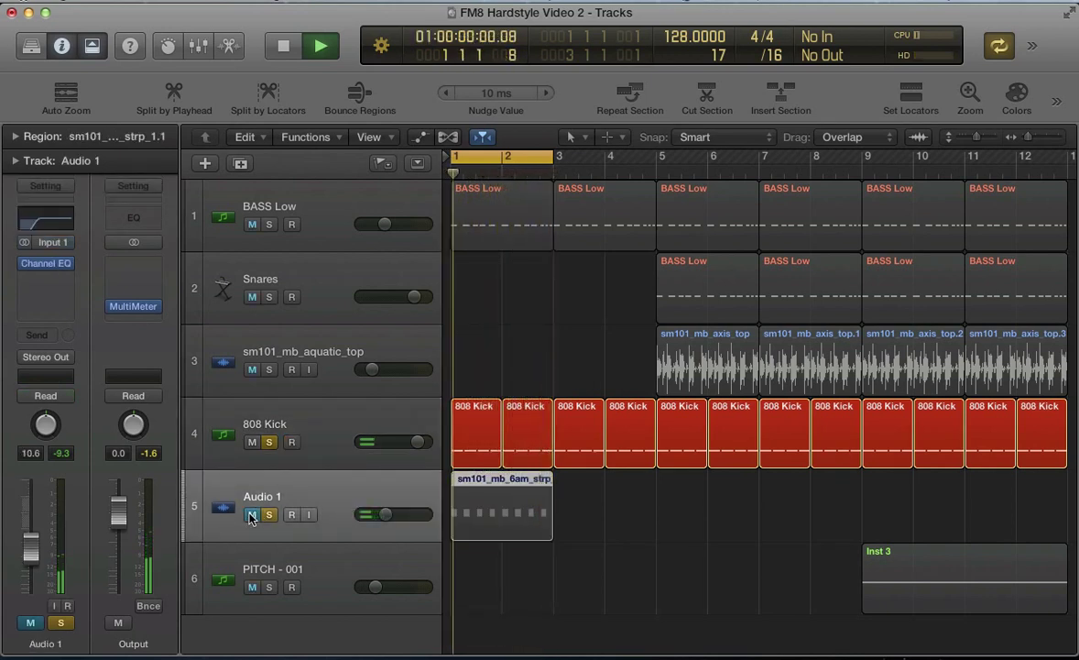
left_click(251, 515)
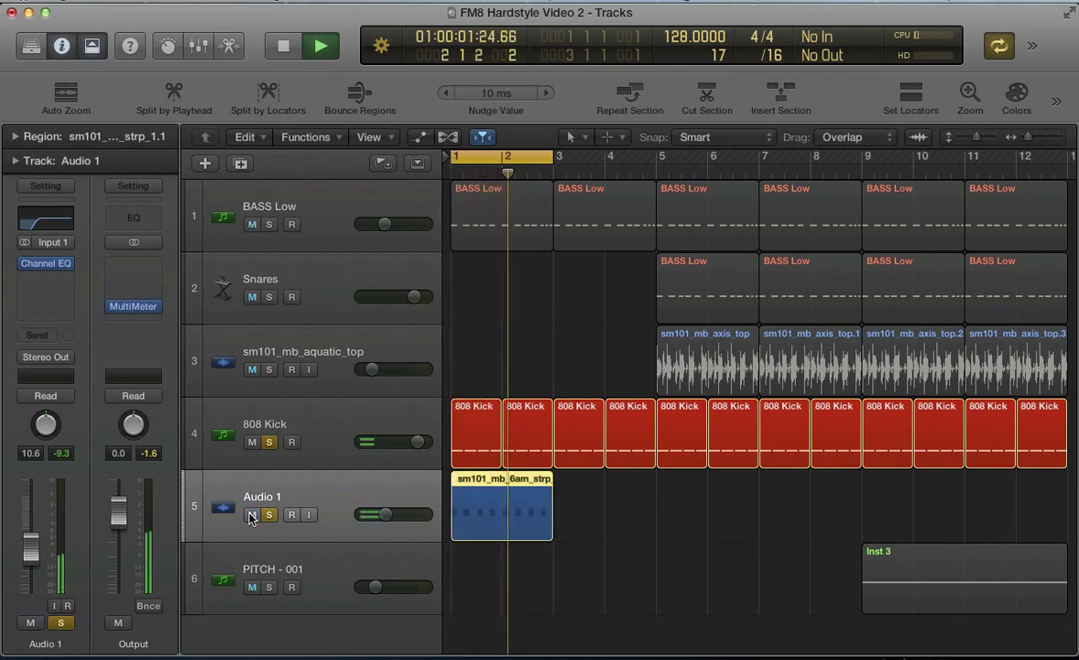
key("space")
- Lower the Audio 1 fader to -13.0 dB in the mixer while the soloed kicks play
key("x")
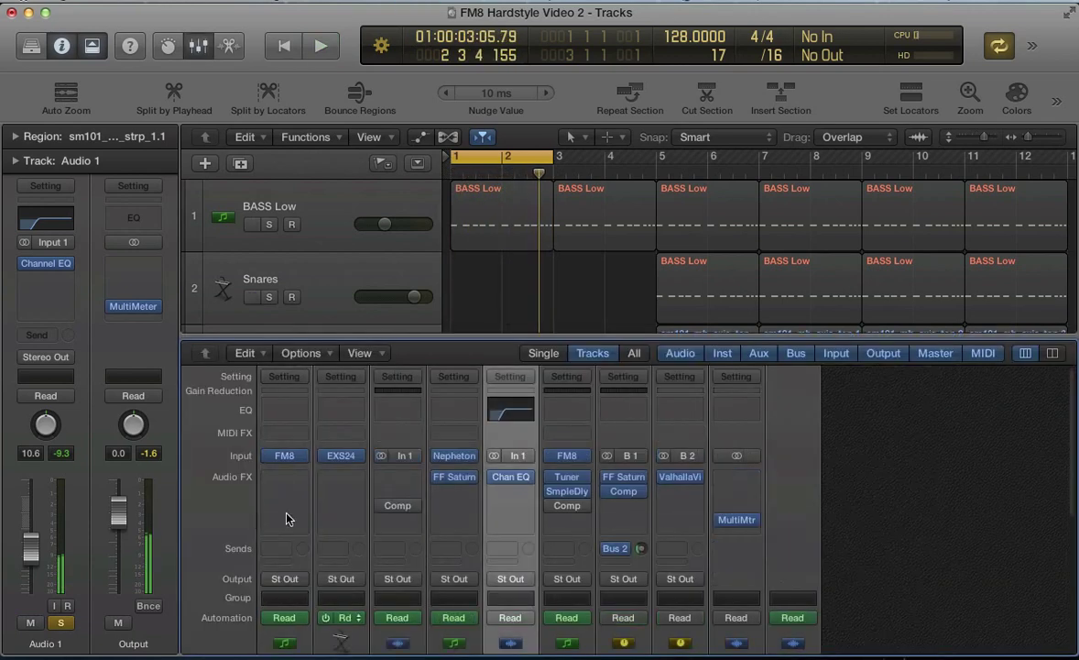
scroll(323, 495, "down", 5)
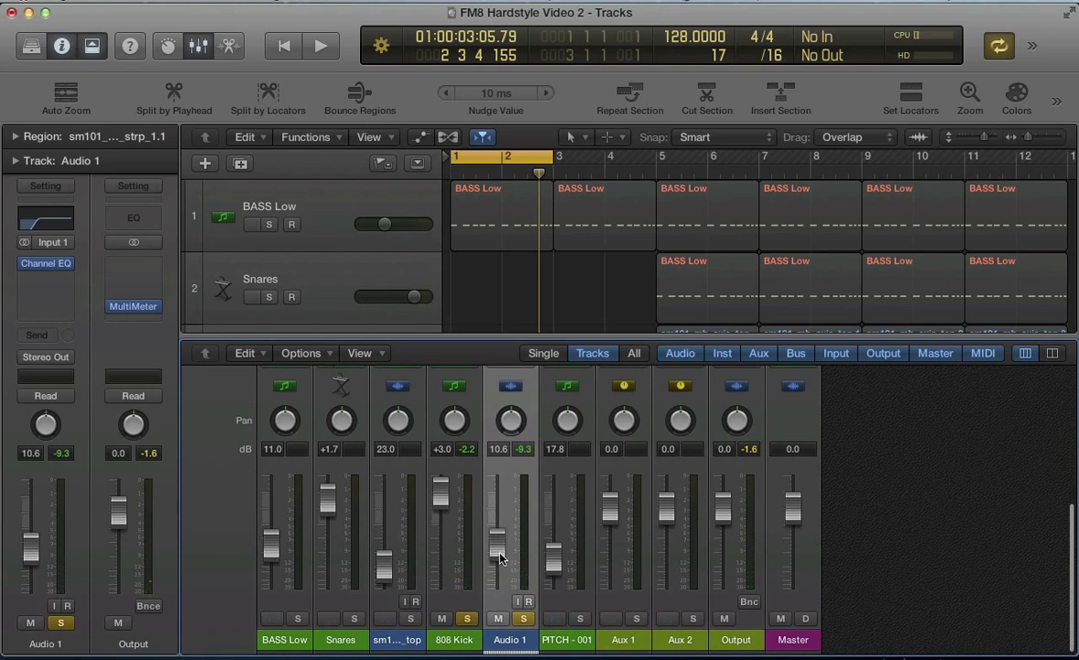
key("space")
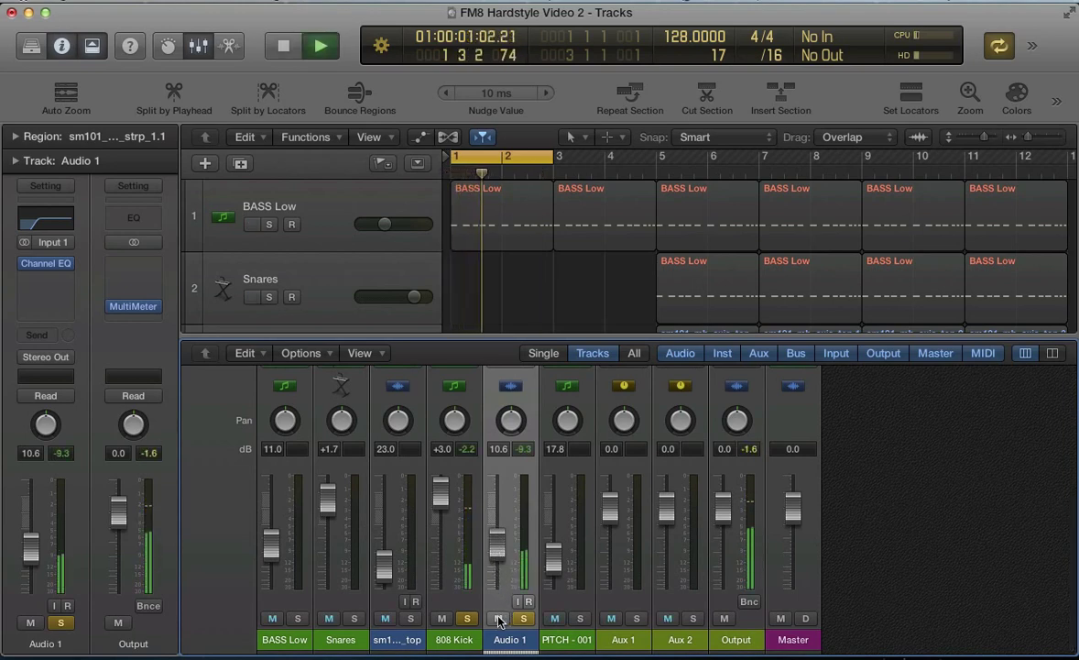
mouse_move(496, 560)
left_mouse_down()
mouse_move(497, 575)
mouse_move(500, 565)
left_mouse_up()
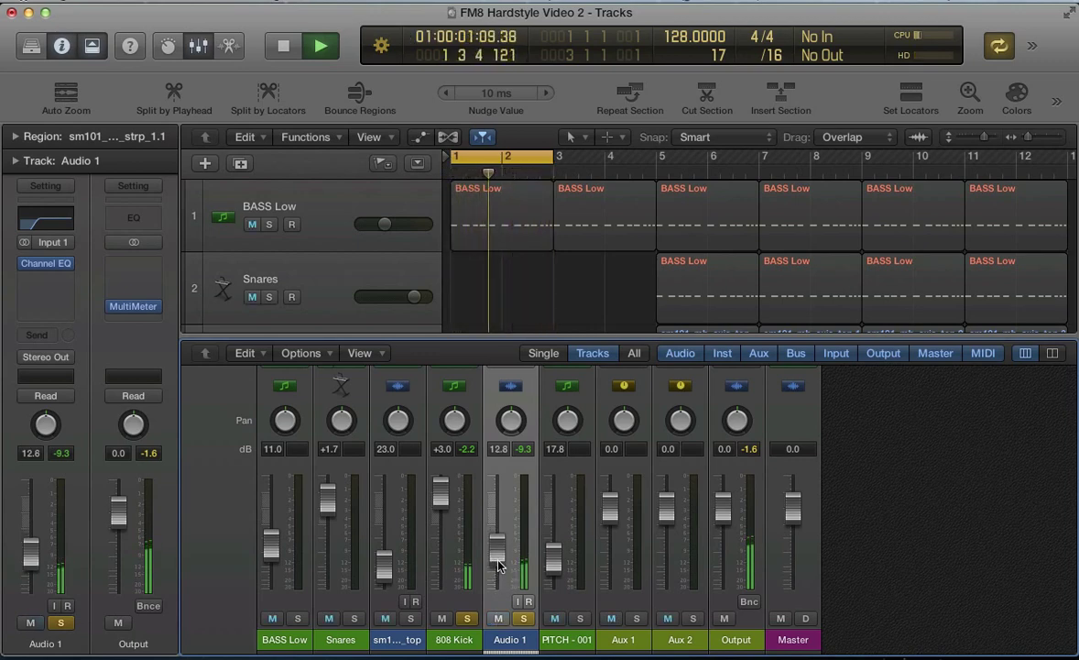
key("space")
key("x")
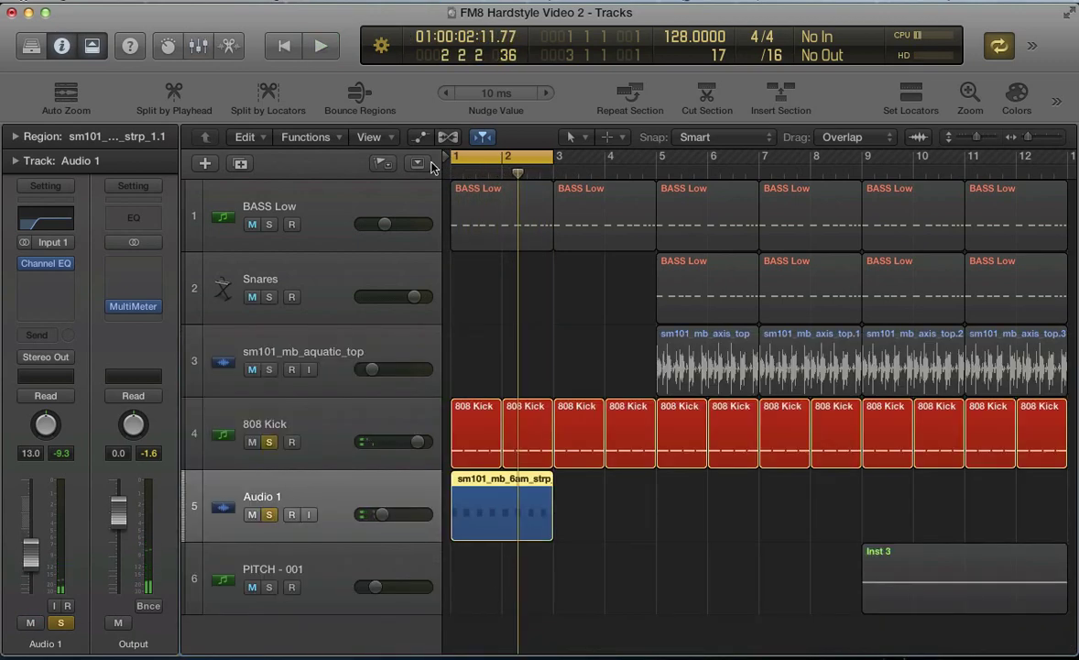
- Solo the BASS Low track with both kick tracks and compare the mix with Audio 1 muted
left_click(344, 197)
left_click(268, 225)
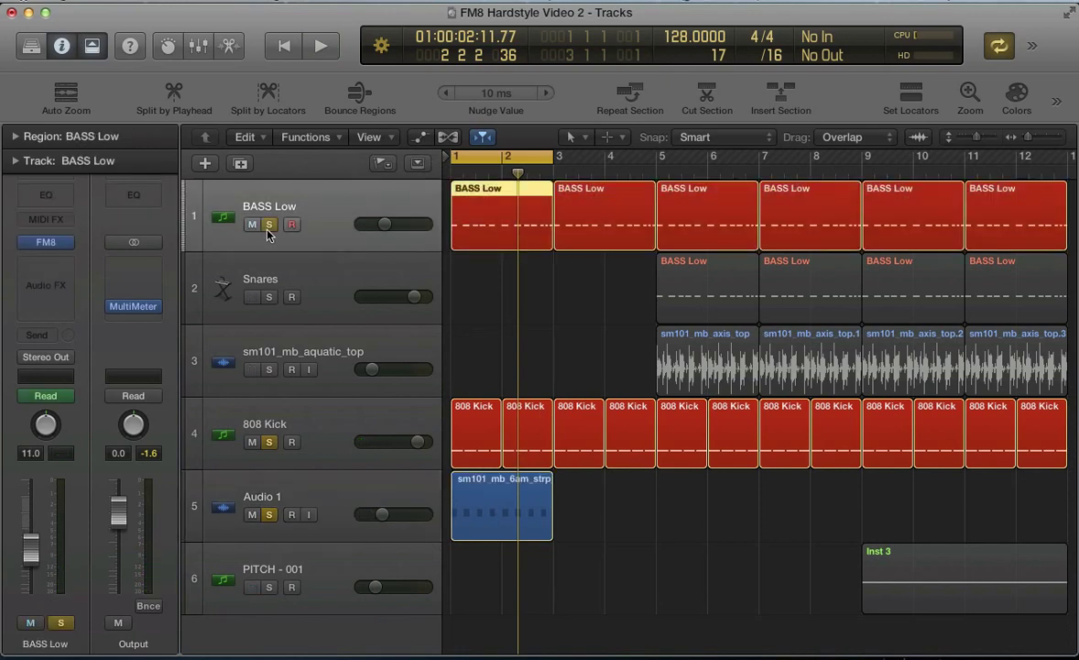
key("x")
key("space")
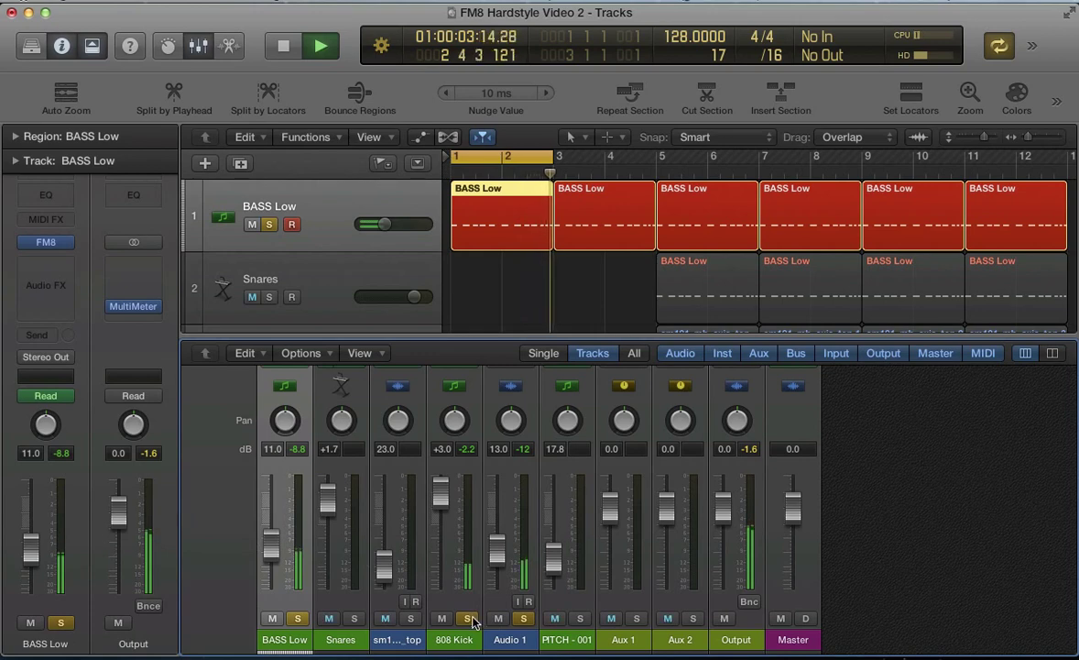
left_click(523, 619)
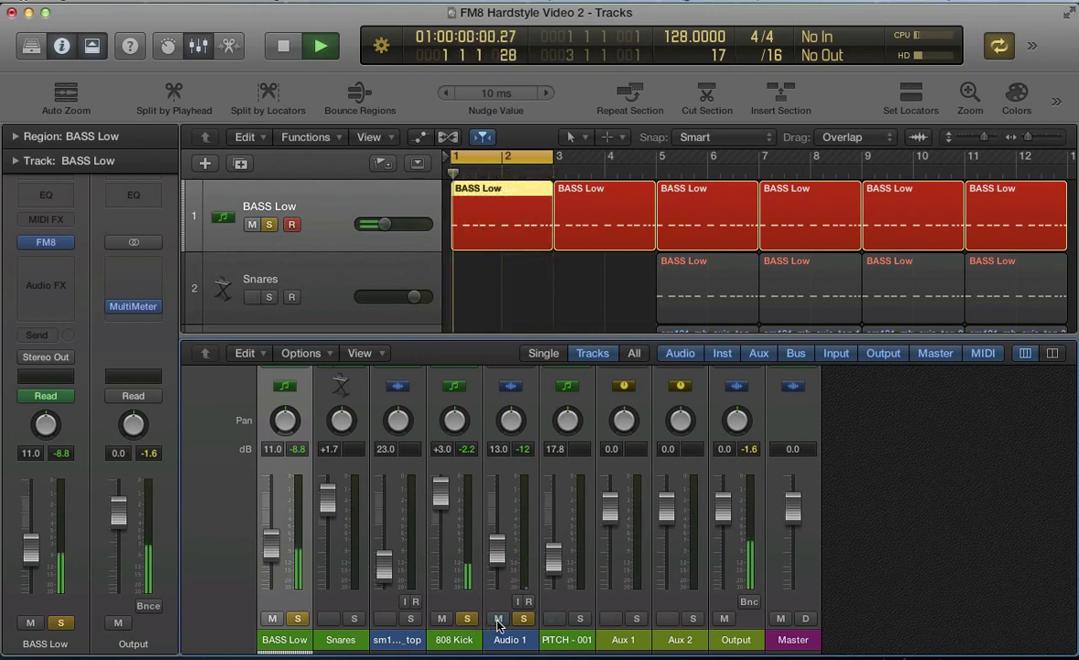
- Set the Audio 1 fader to -12.0 dB during playback and close the mixer
left_click_drag(496, 558, 495, 553)
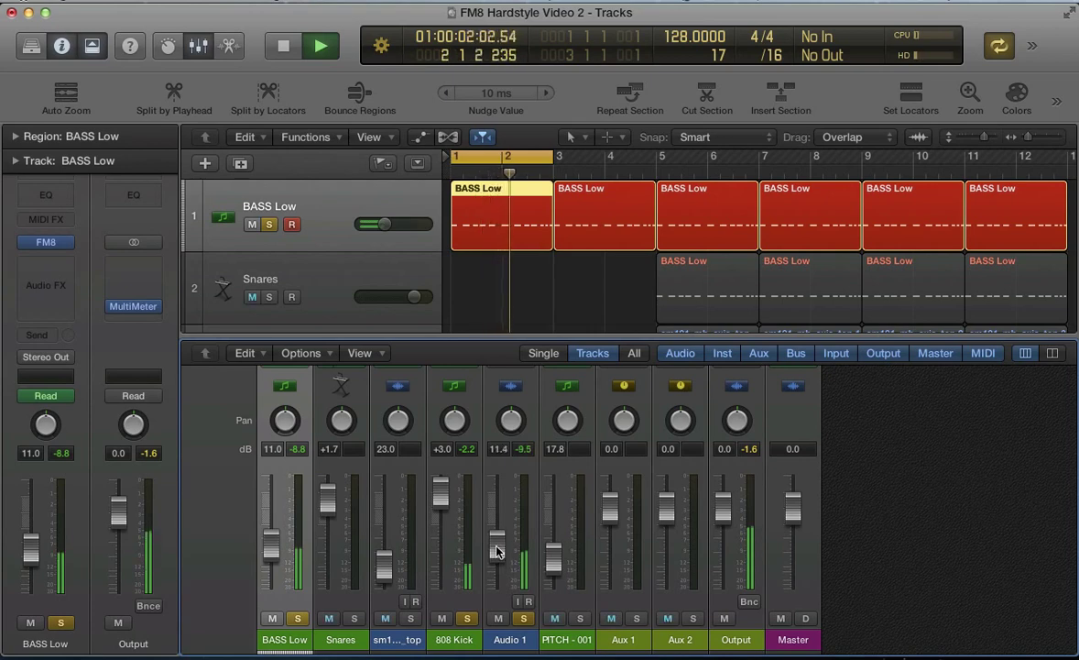
key("space")
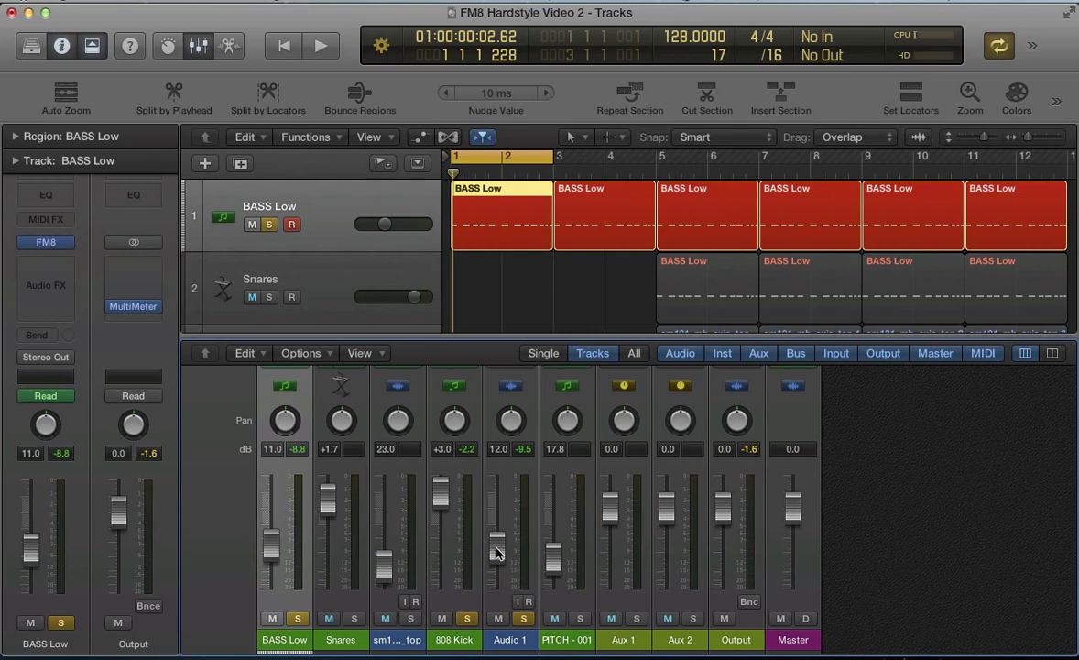
key("x")
left_click(509, 351)
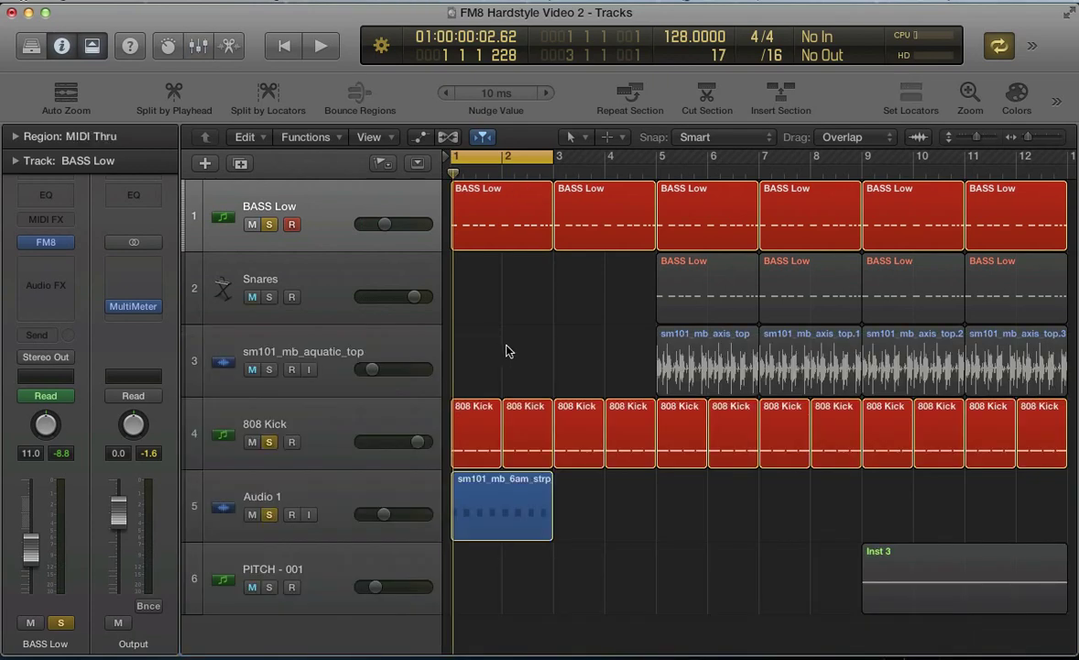
- Copy the joined kick region repeatedly along Audio 1 so it fills the arrangement through bar 12
left_click(336, 473)
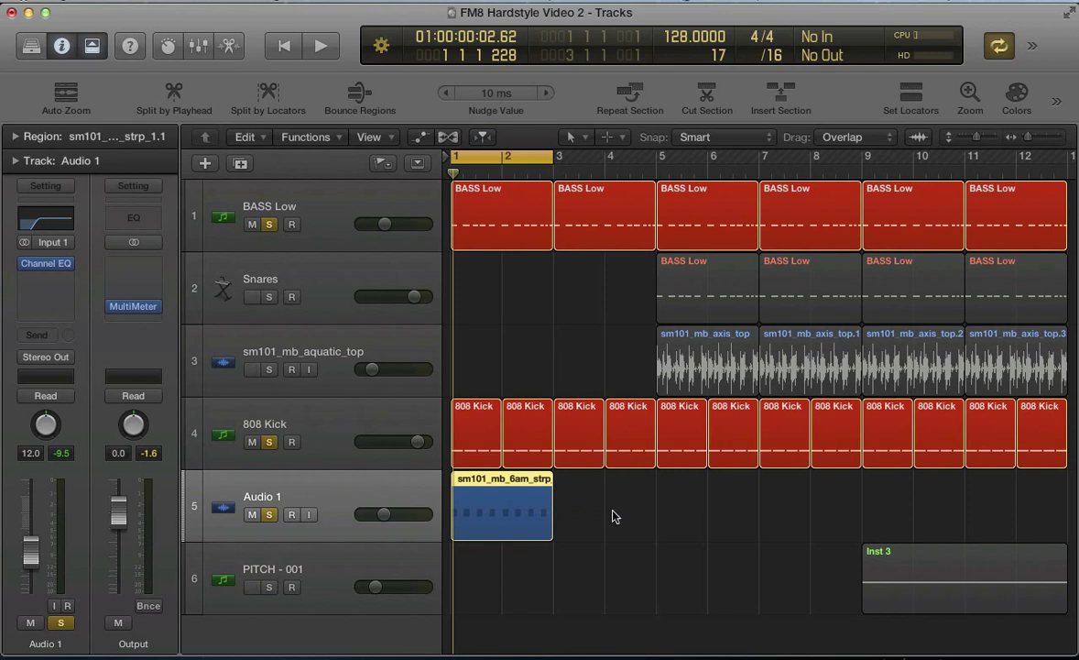
left_click_drag(495, 513, 632, 518)
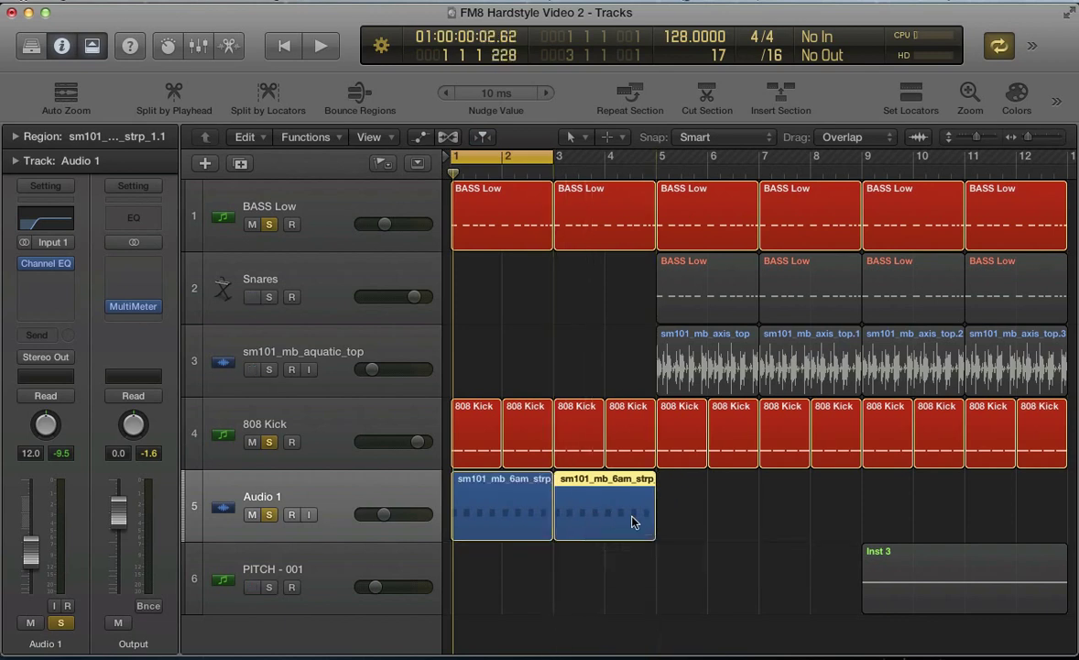
left_click(478, 511, "shift")
left_click_drag(479, 511, 685, 515)
key("super+Left")
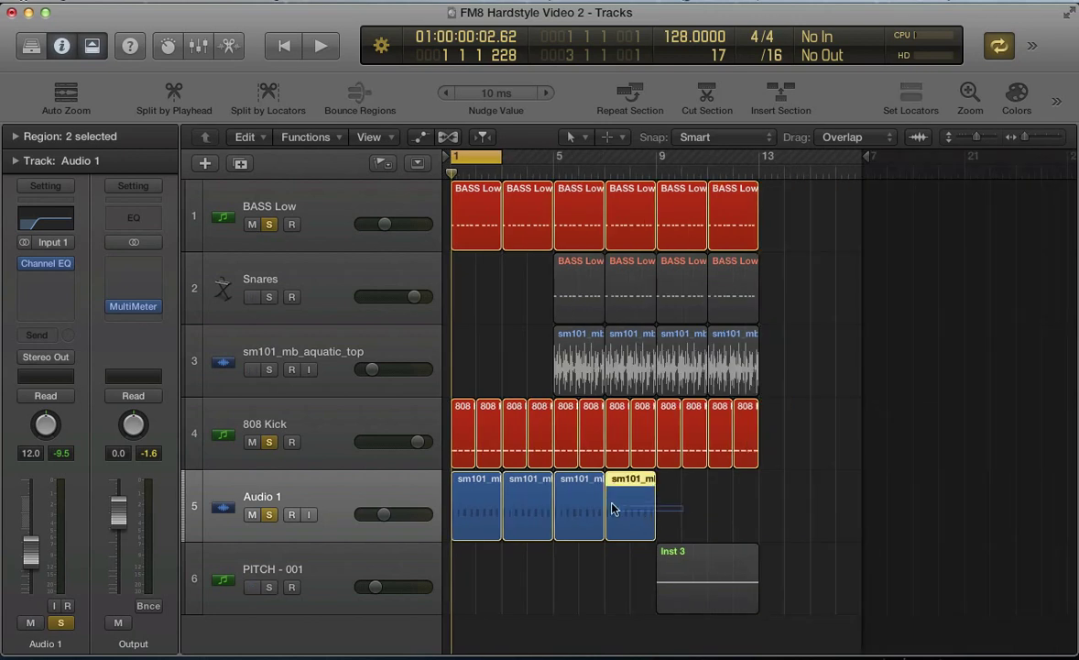
left_click_drag(581, 505, 682, 508)
left_click(534, 375)
- Select the BASS Low track and turn off solo on 808 Kick, Audio 1 and BASS Low
left_click(314, 190)
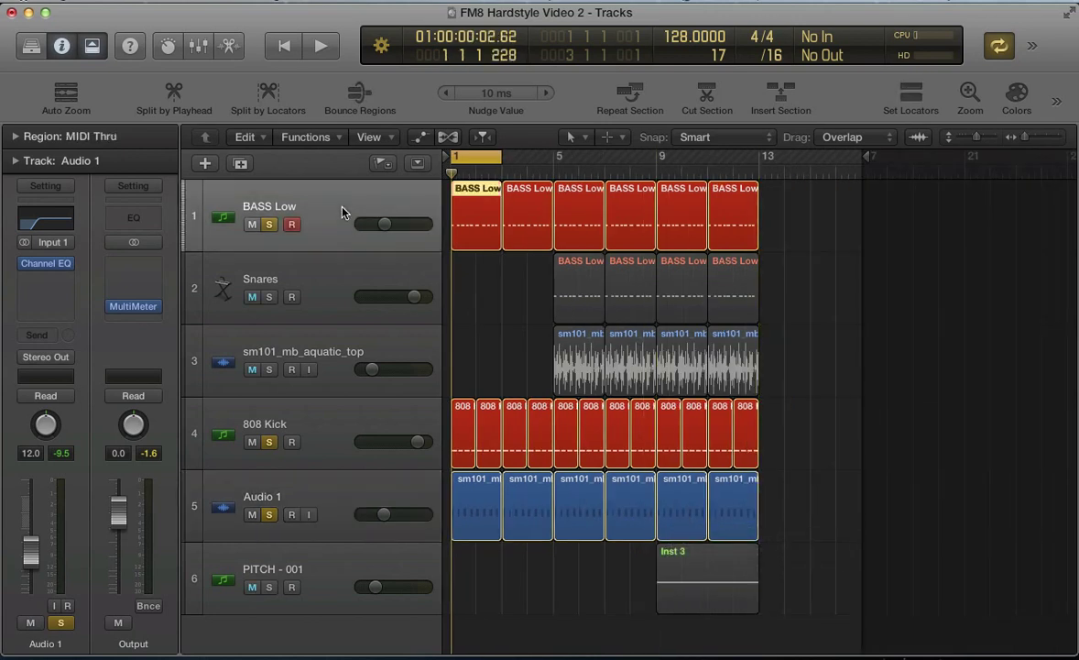
left_click(464, 192)
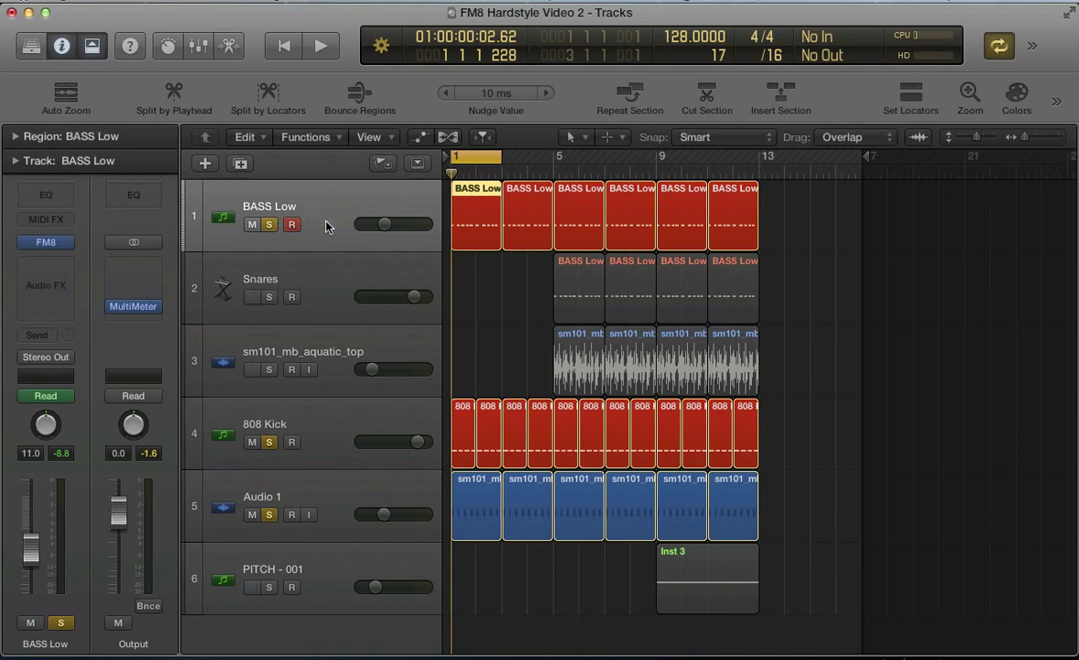
left_click(269, 442)
left_click(268, 514)
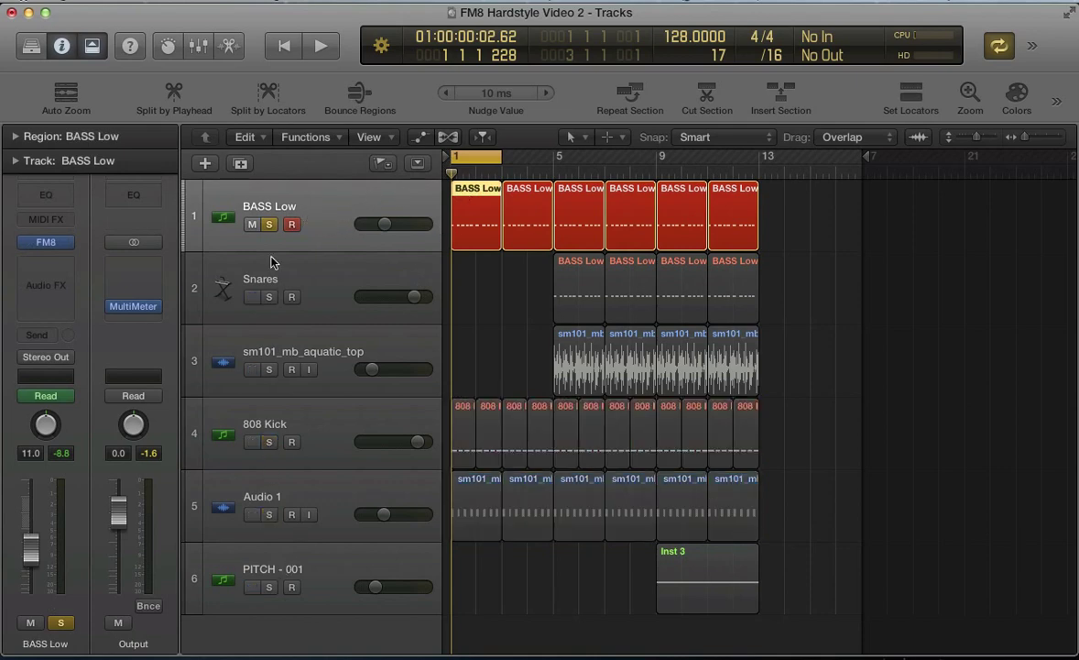
left_click(269, 225)
- Audition the looped first two bars with all tracks unsoloed and stop playback
key("space")
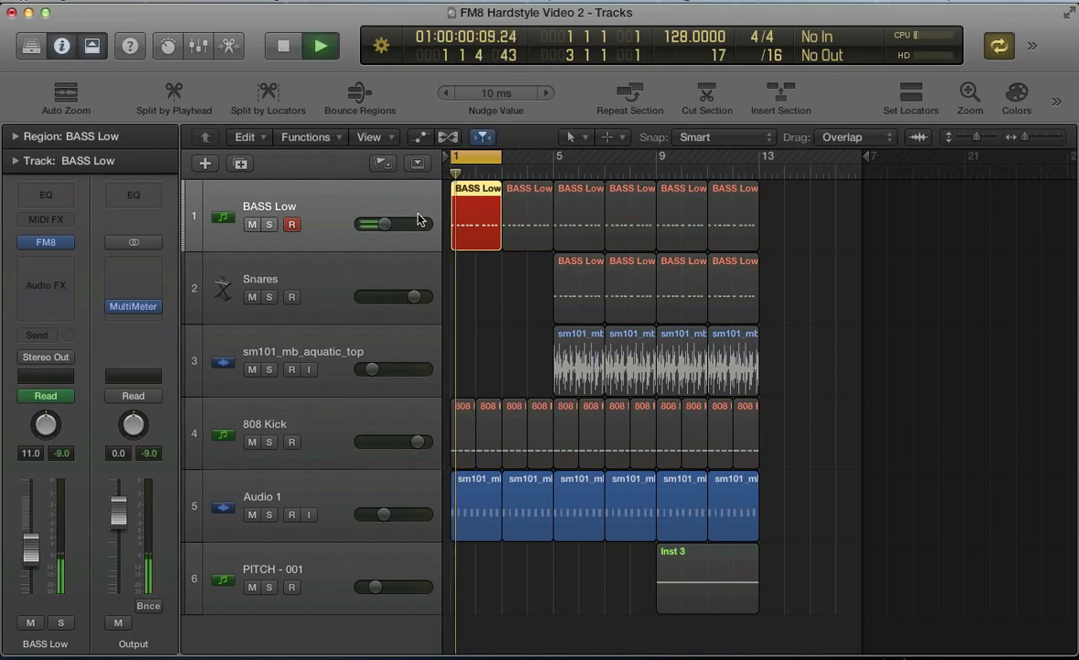
key("space")
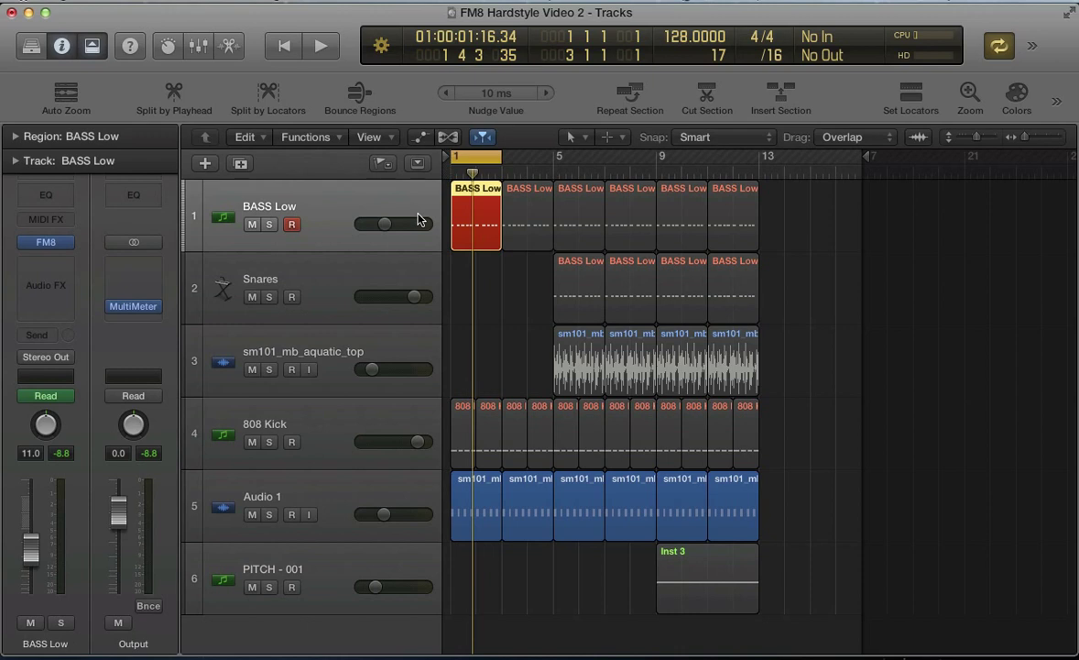
key("space")
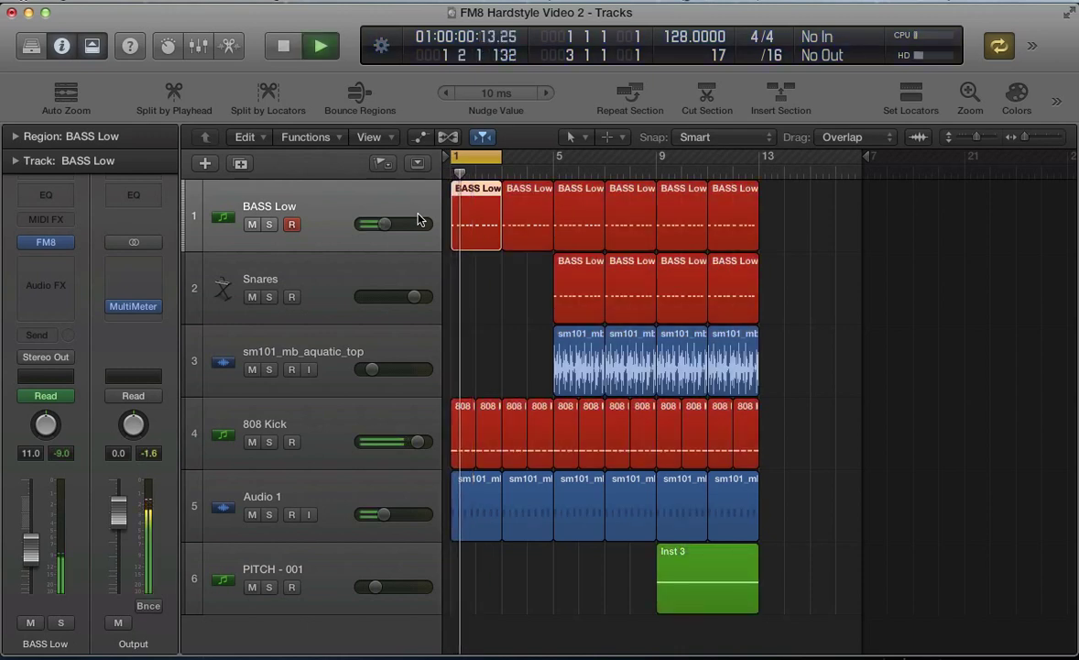
key("space")
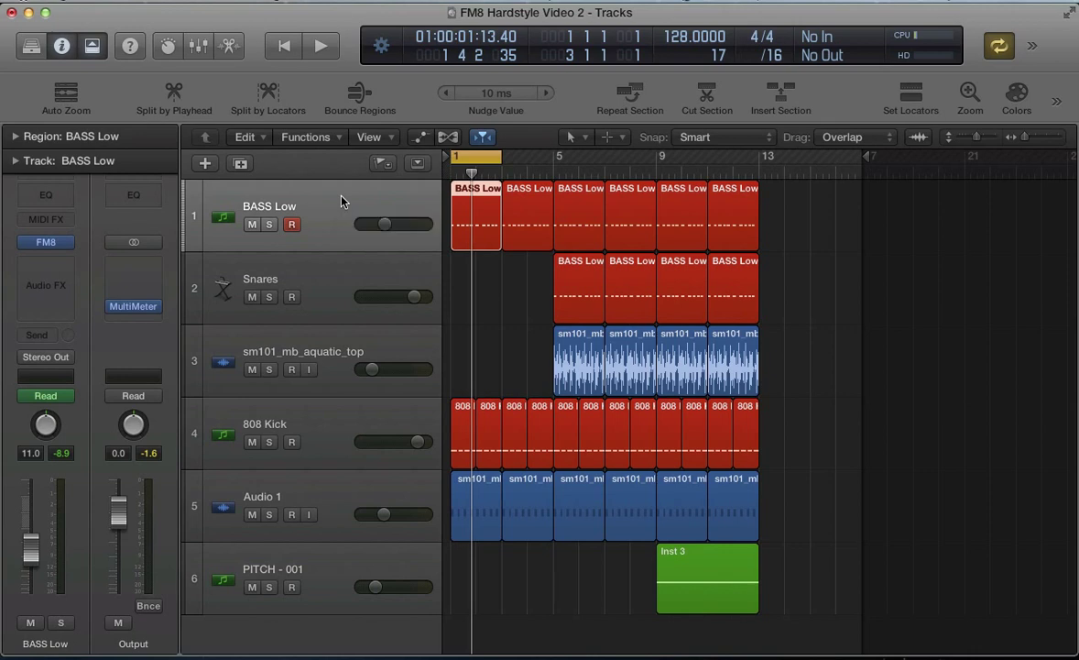
- Duplicate the BASS Low track with its FM8 instrument and copy its first region onto the new track at bar 1
key("super+d")
left_click_drag(455, 212, 455, 269)
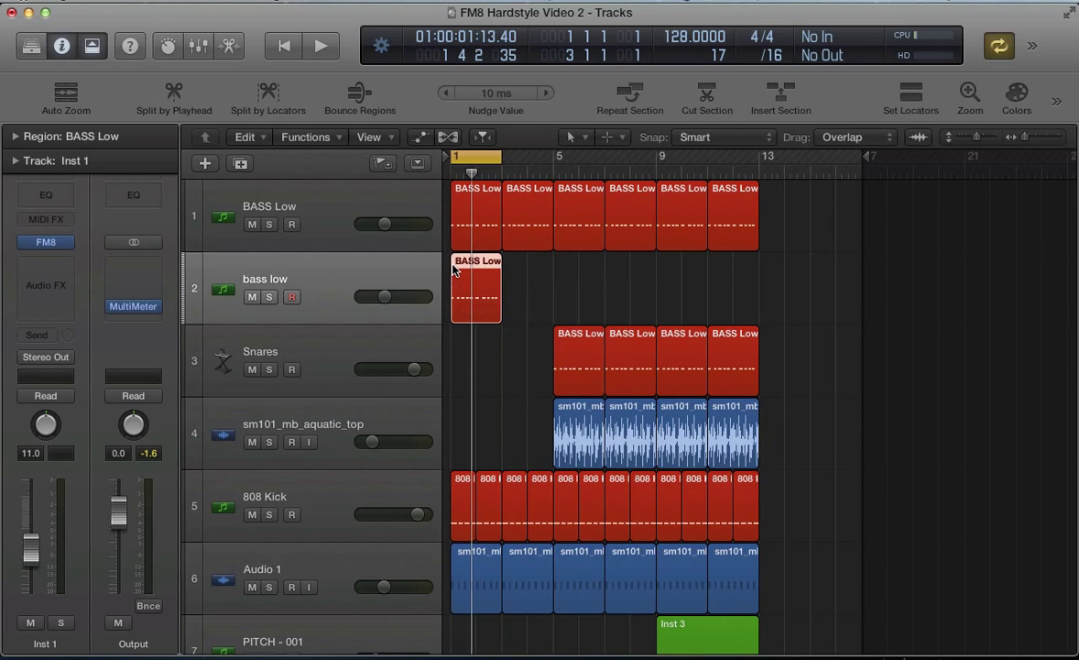
- Transpose all notes in the bass low track's copied region up one octave
double_click(455, 268)
key("super+a")
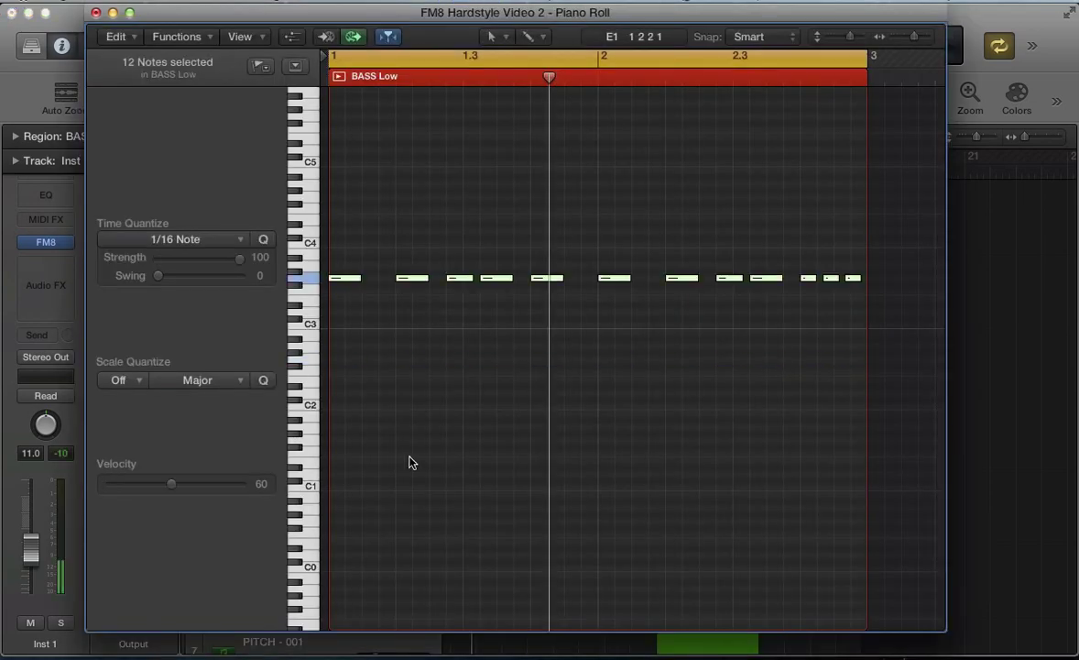
key("super+w")
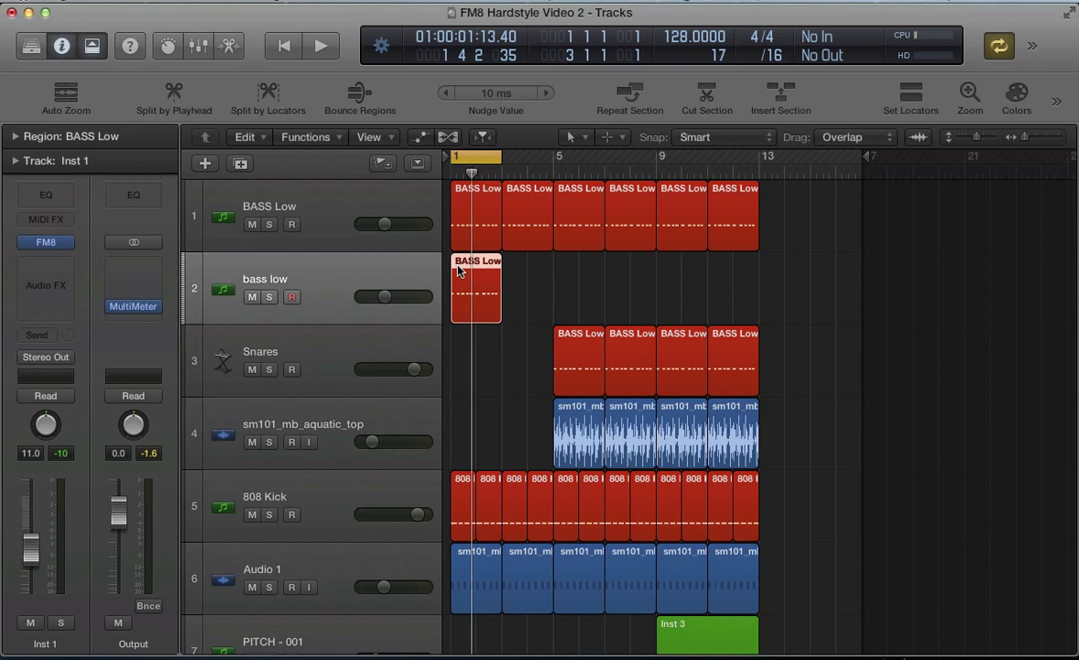
- Solo the bass low region and audition it in the looped first two bars
key("ctrl+s")
key("space")
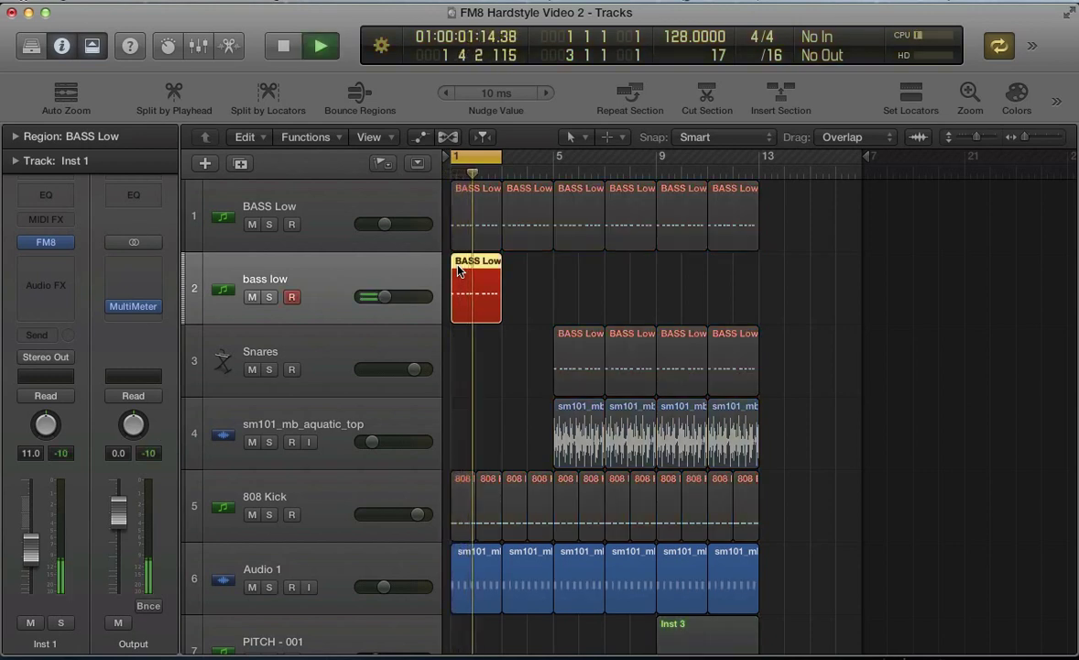
key("space")
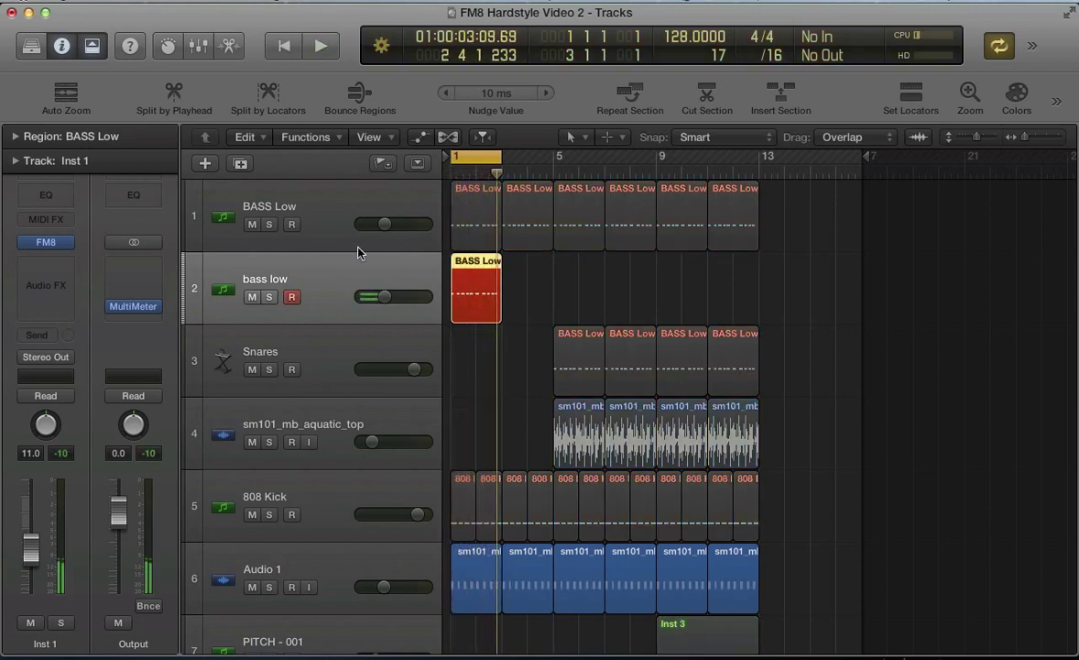
- Audition the original BASS Low region with the output MultiMeter in view, closing Audio 1's Channel EQ and moving the meter aside
left_click(327, 209)
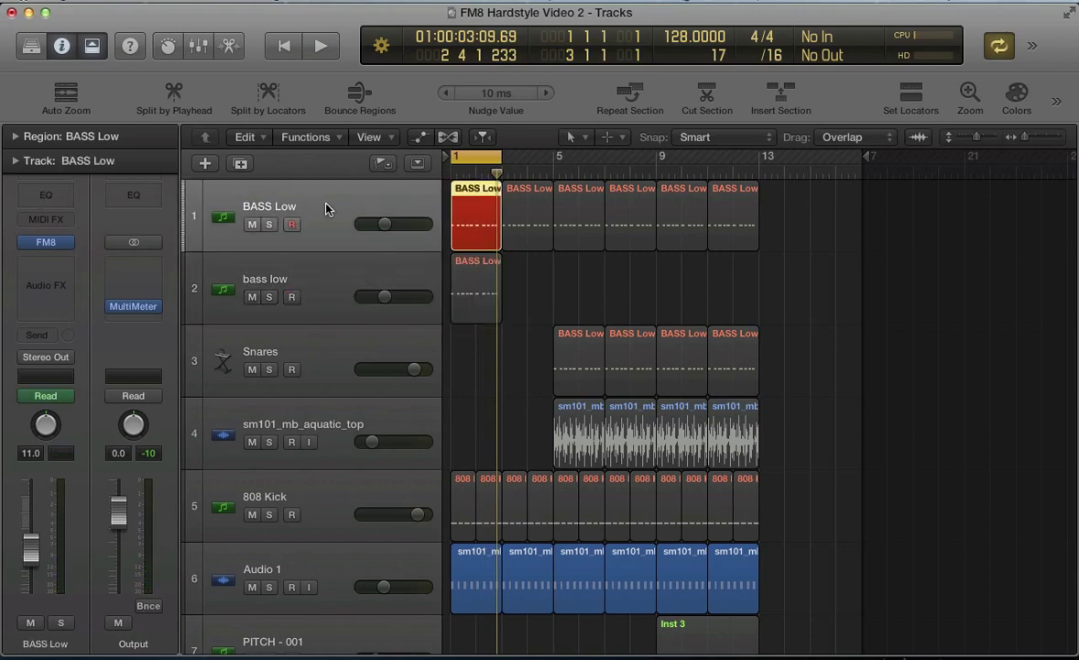
key("v")
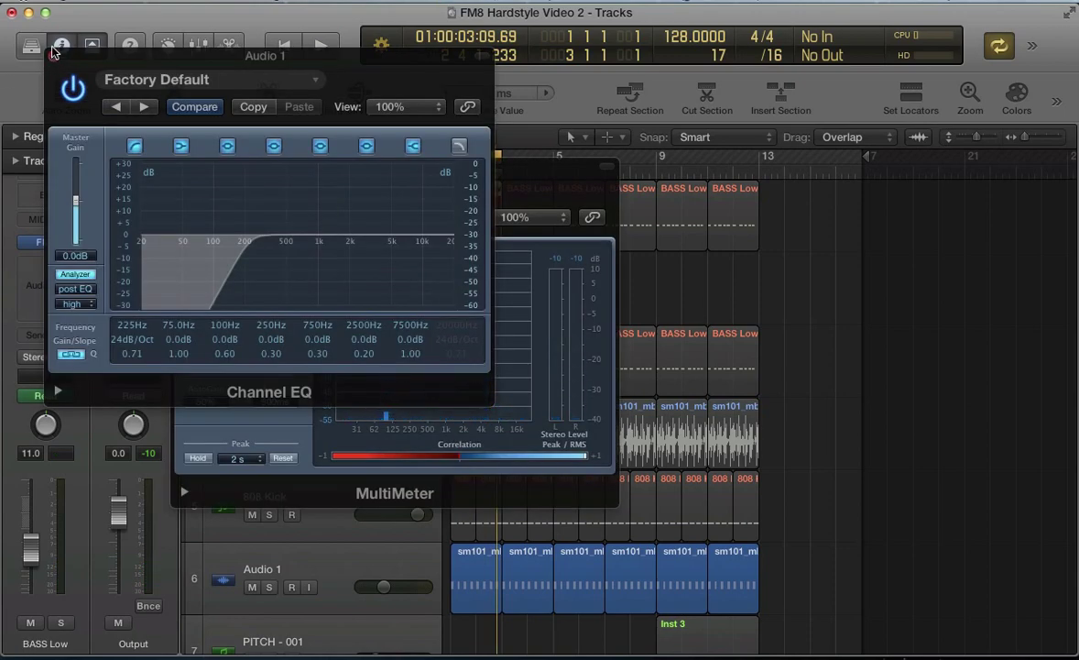
left_click(53, 55)
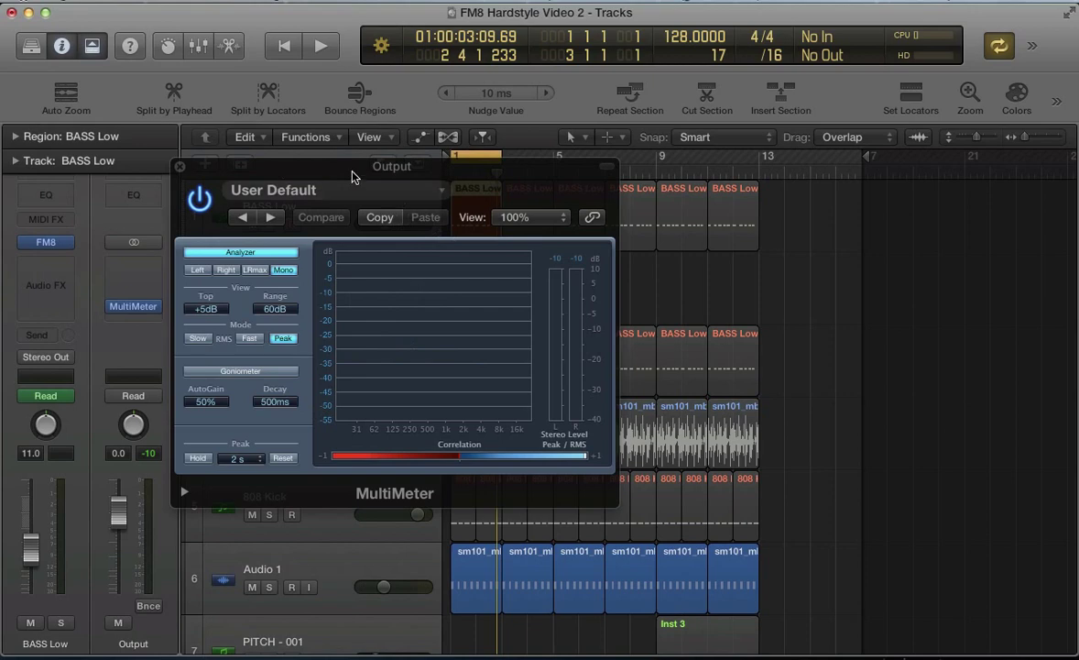
left_click_drag(354, 176, 743, 164)
key("space")
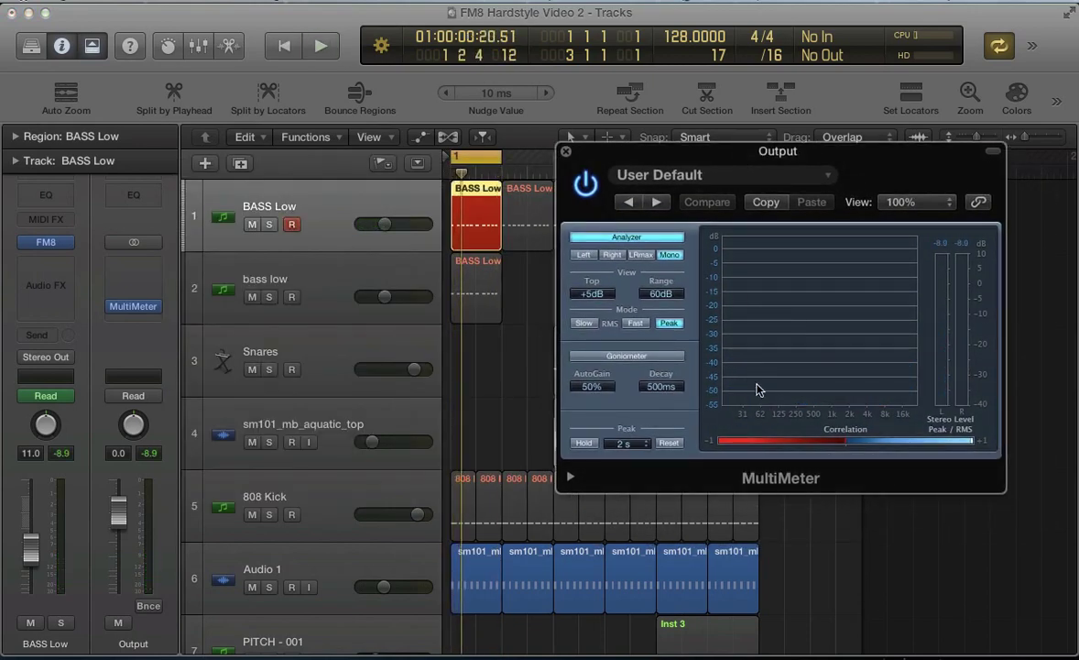
- Add a Channel EQ to the bass low track with a 24 dB/Oct low cut at 210 Hz and audition it
left_click(322, 268)
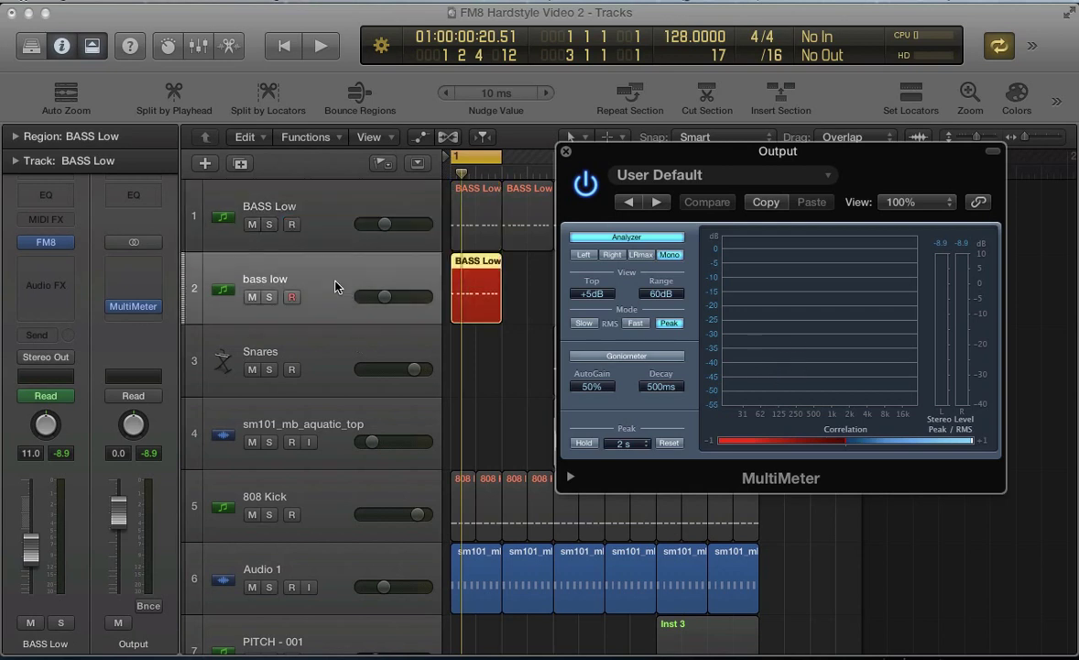
left_click(46, 206)
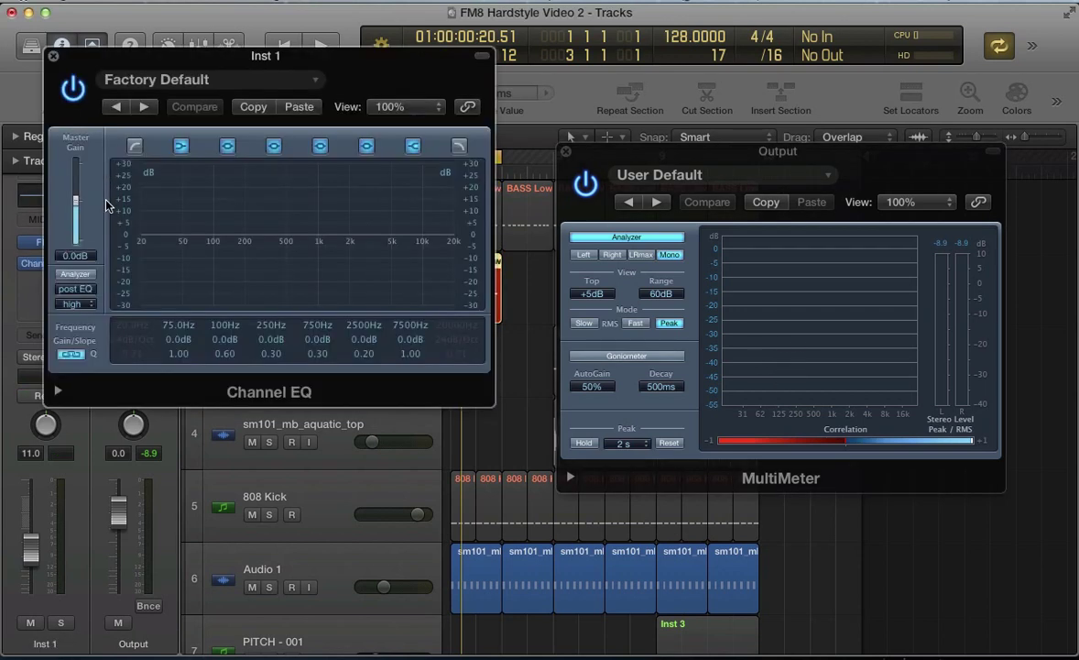
left_click(133, 149)
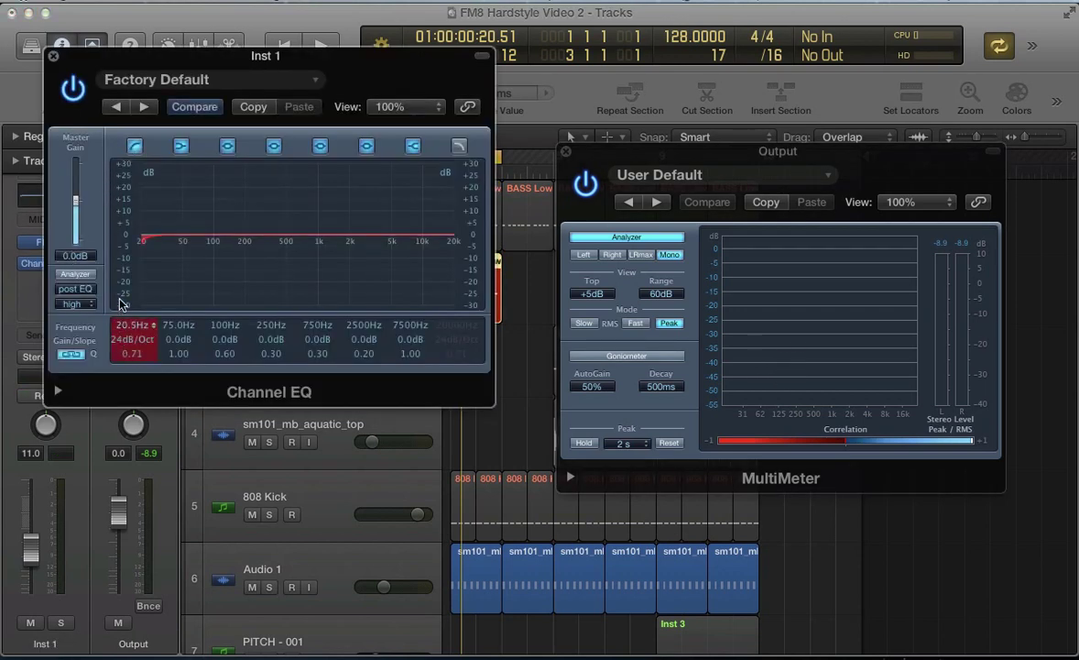
left_click_drag(119, 304, 123, 220)
key("space")
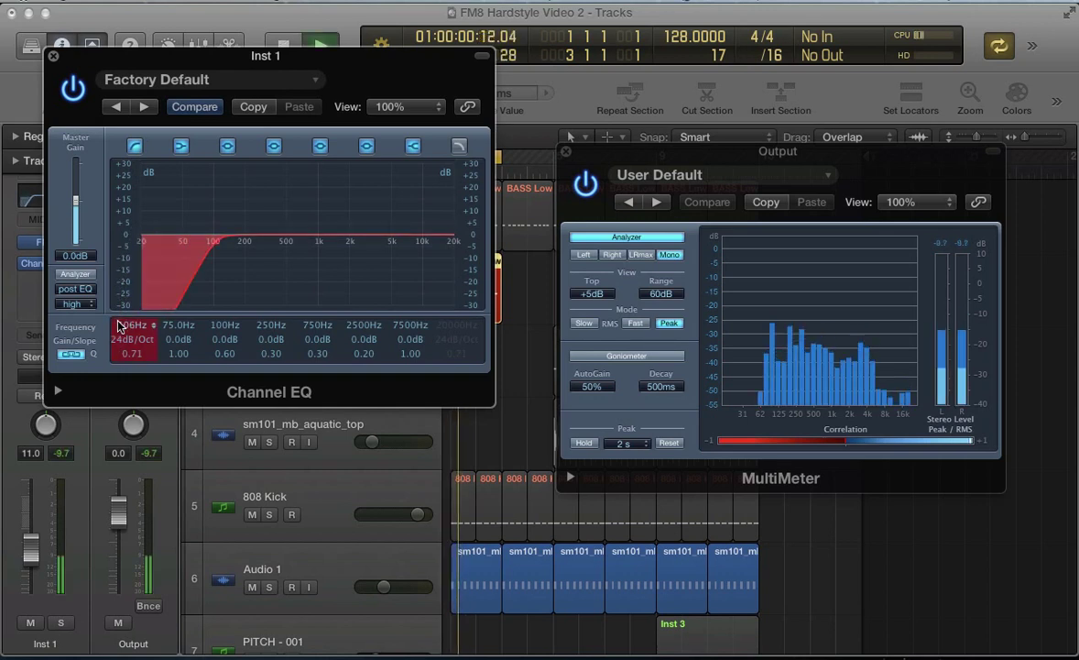
key("space")
left_click_drag(119, 326, 120, 289)
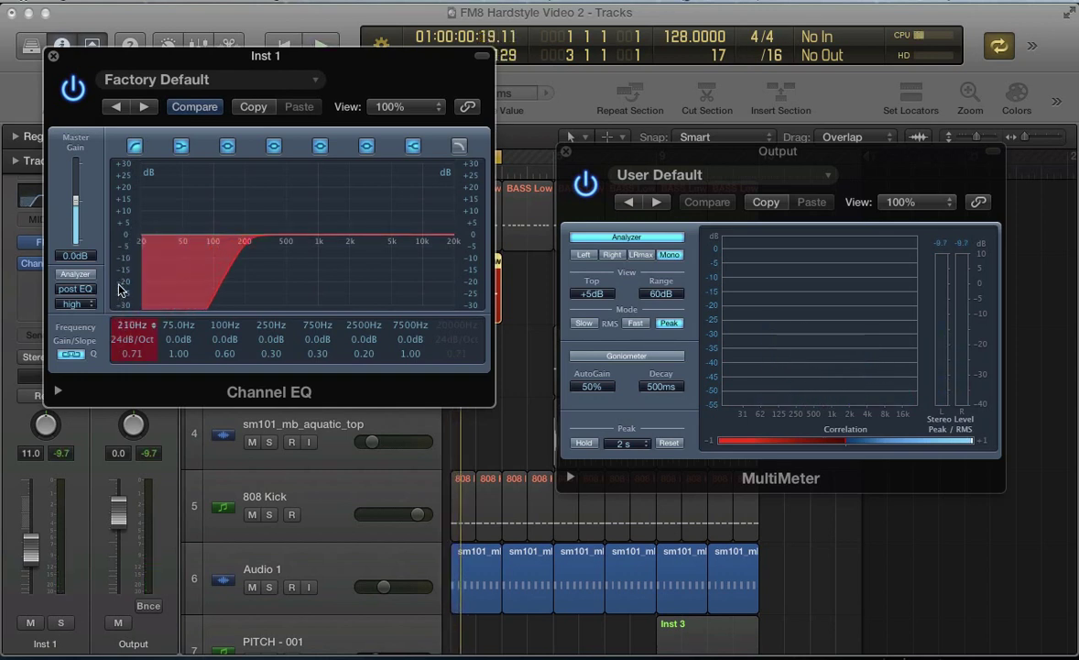
key("space")
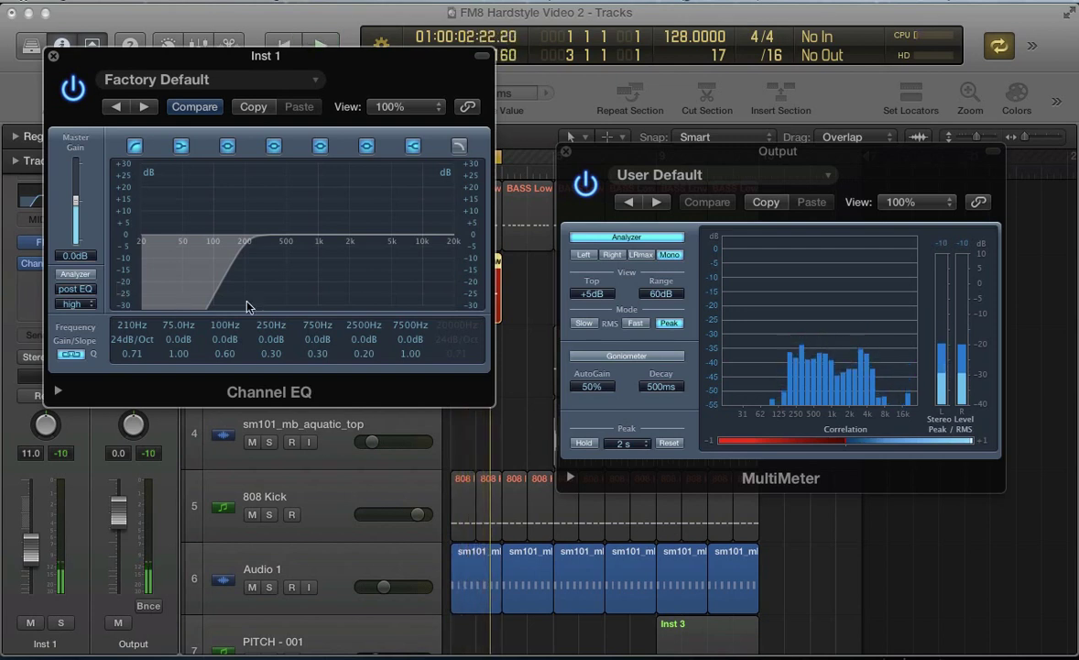
- Set the bass low EQ's high shelf to -5.0 dB at 5100 Hz, audition it and close the EQ
left_click_drag(435, 249, 418, 263)
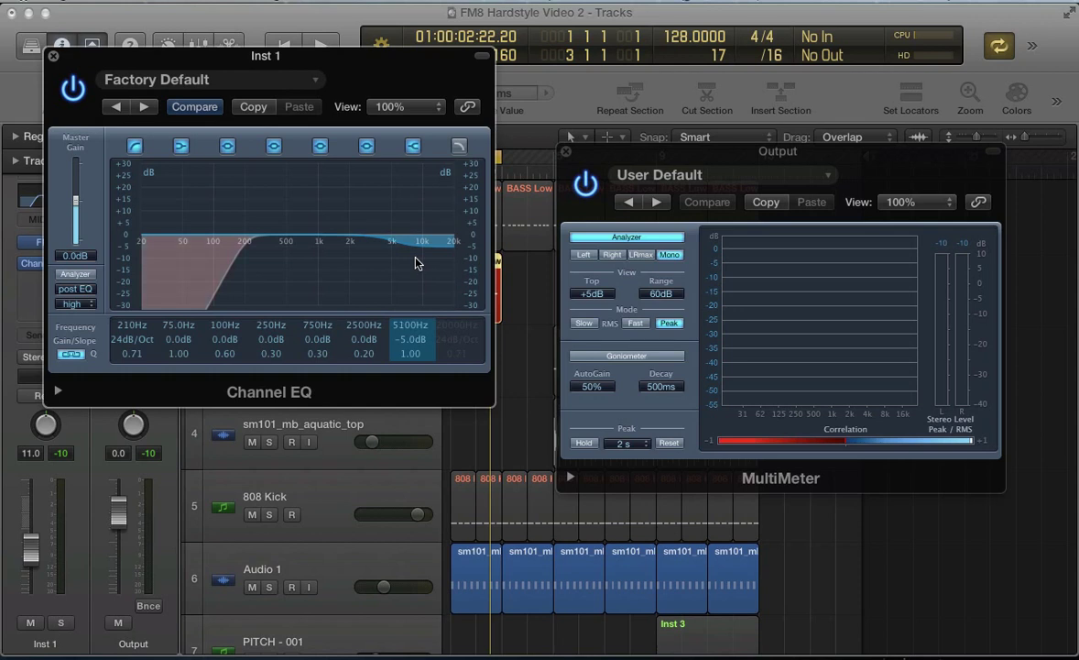
key("space")
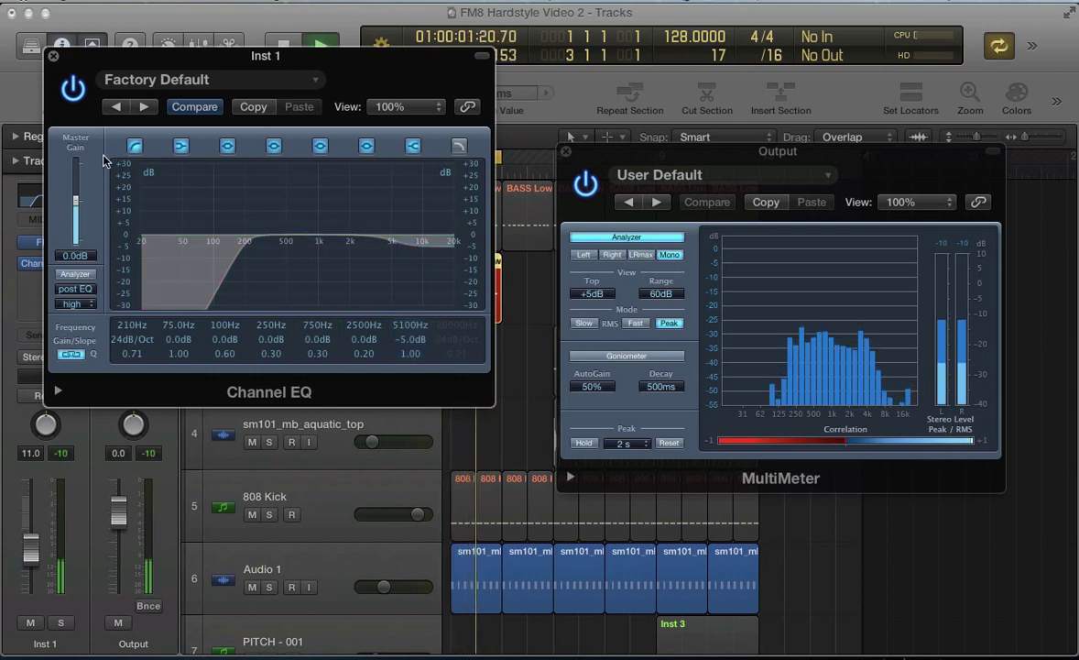
key("space")
key("super+w")
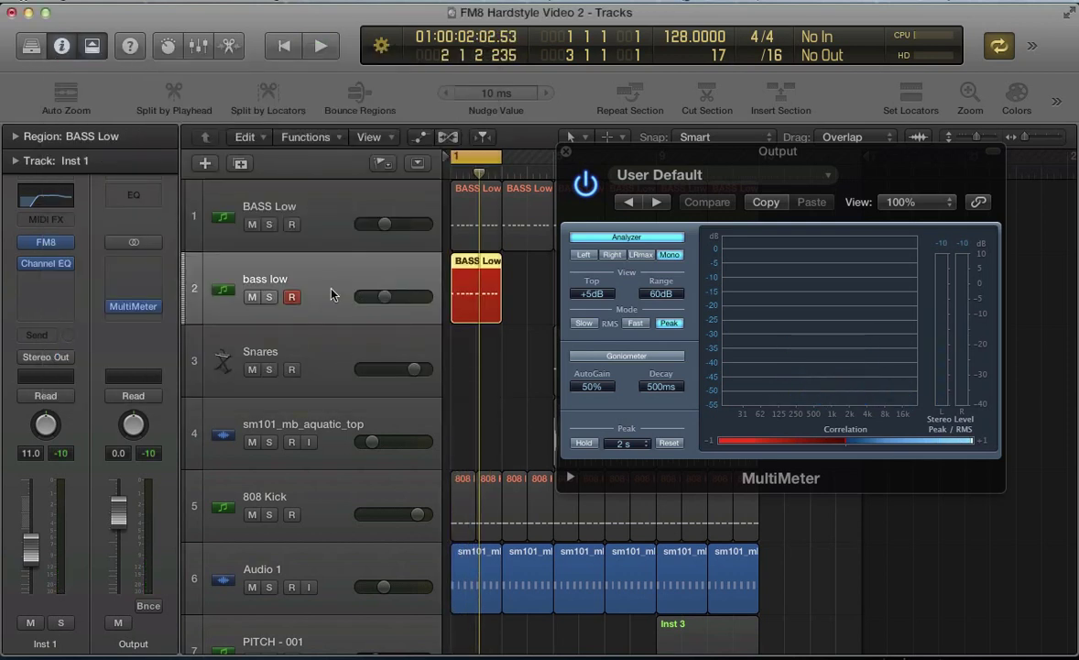
- Enable the Tube Amp effect in the bass low track's FM8 with volume 45 and drive 44 while auditioning the loop
left_click(47, 241)
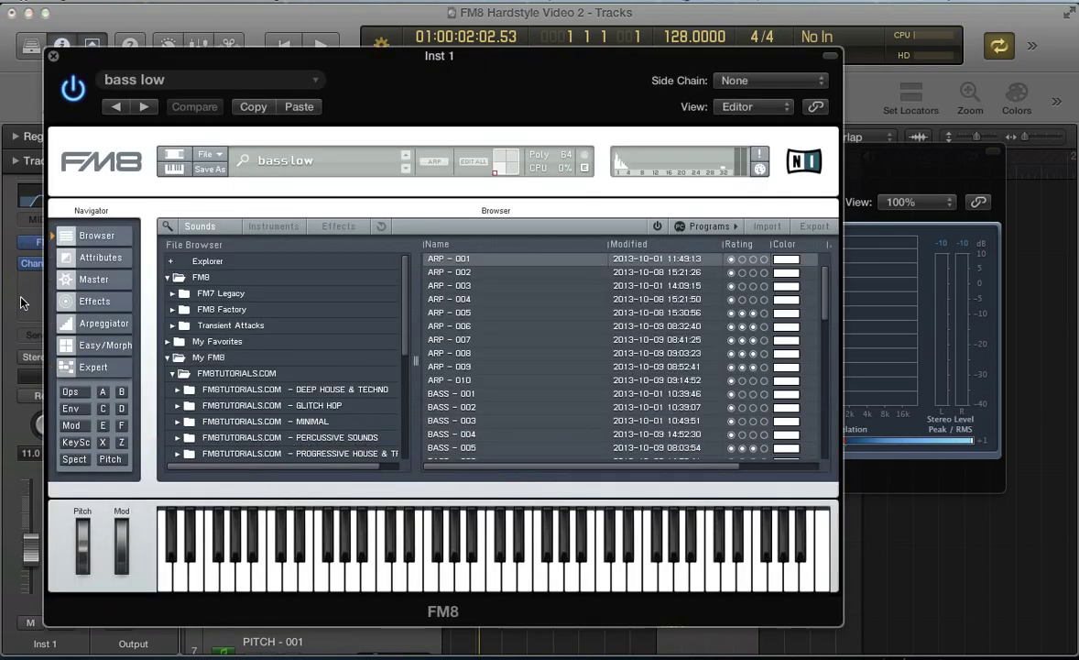
left_click(89, 284)
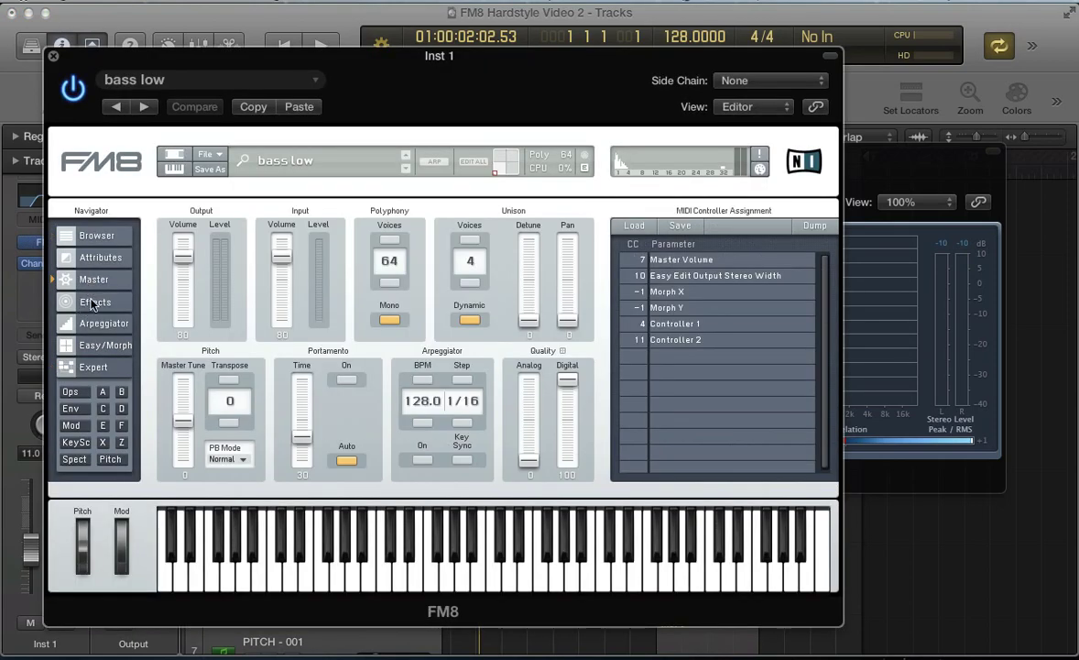
left_click(92, 302)
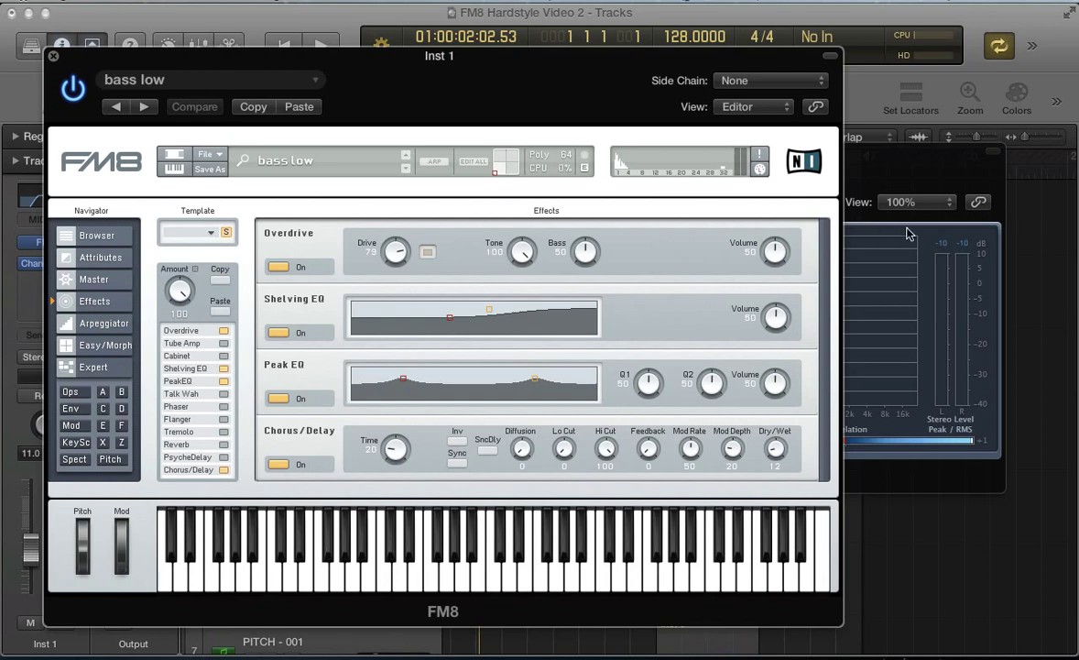
key("space")
key("space")
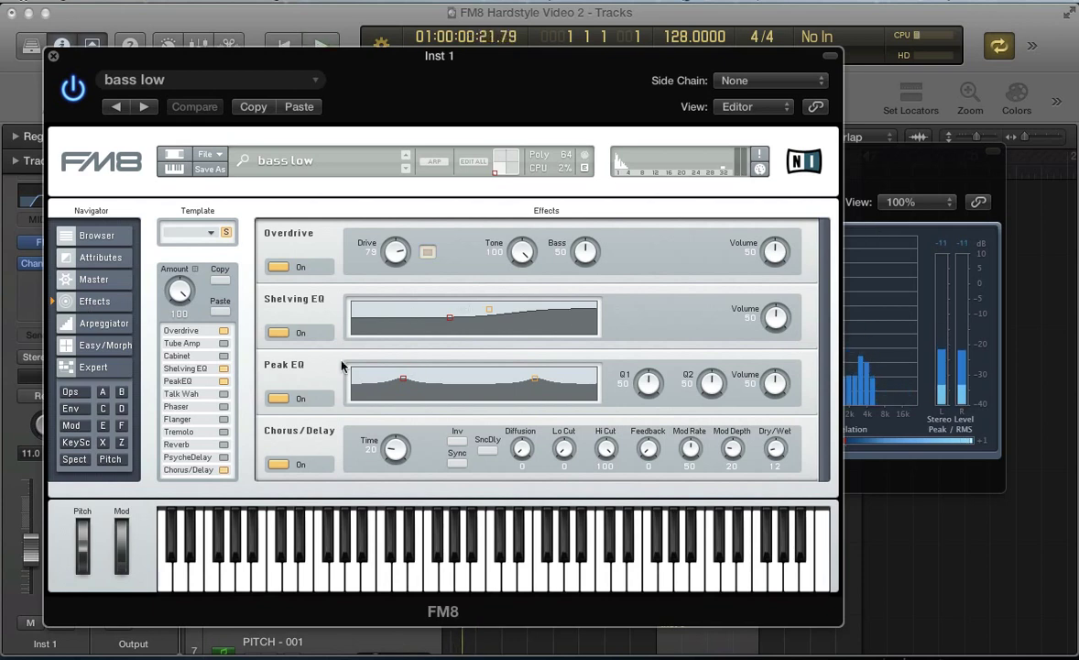
left_click(223, 344)
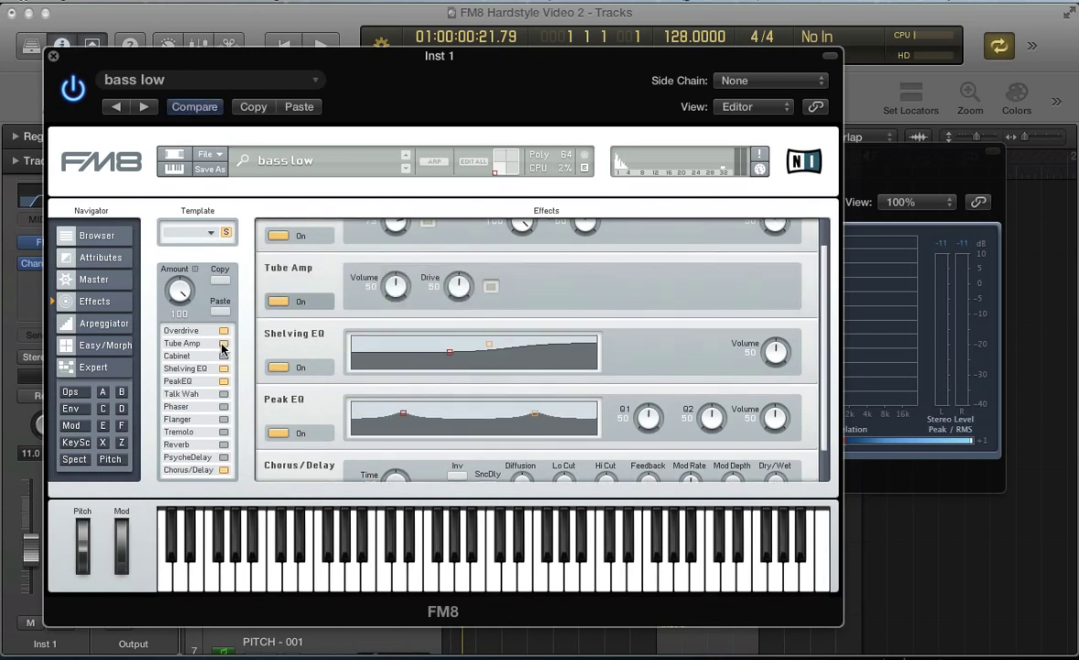
key("space")
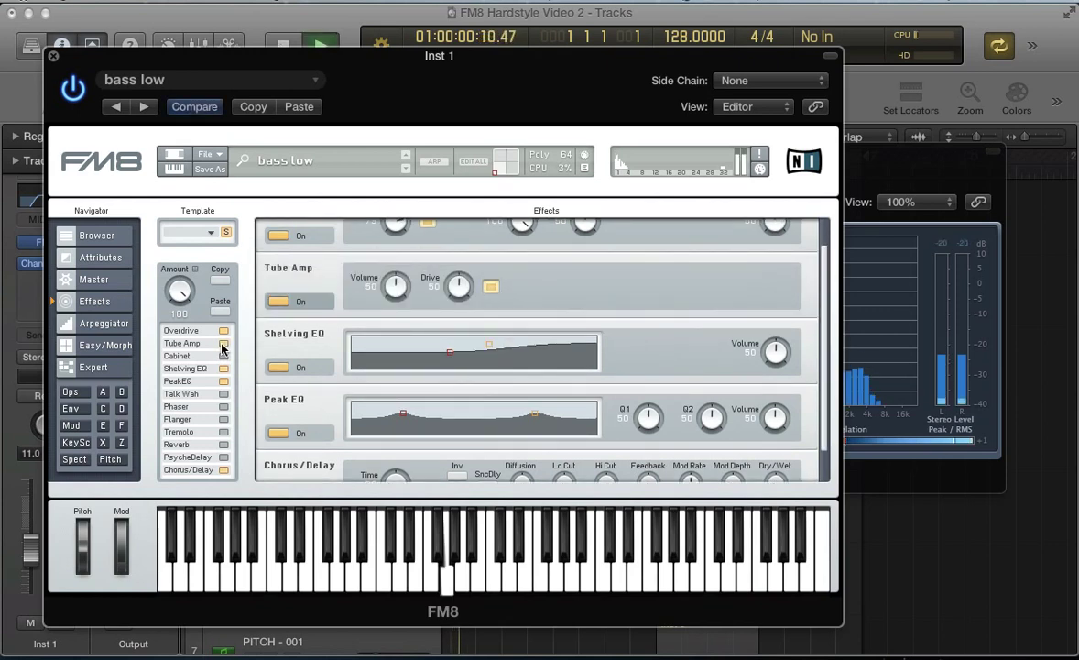
left_click_drag(458, 284, 396, 294)
key("space")
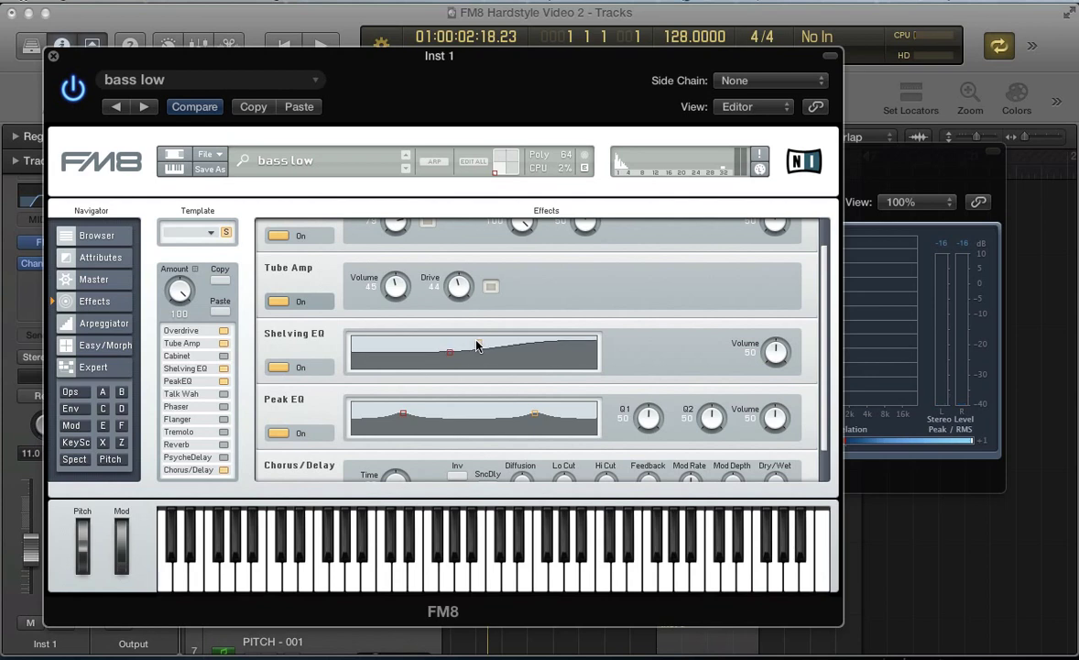
- Raise the gain and frequency of the lower band in FM8's Peak EQ while the loop plays
key("space")
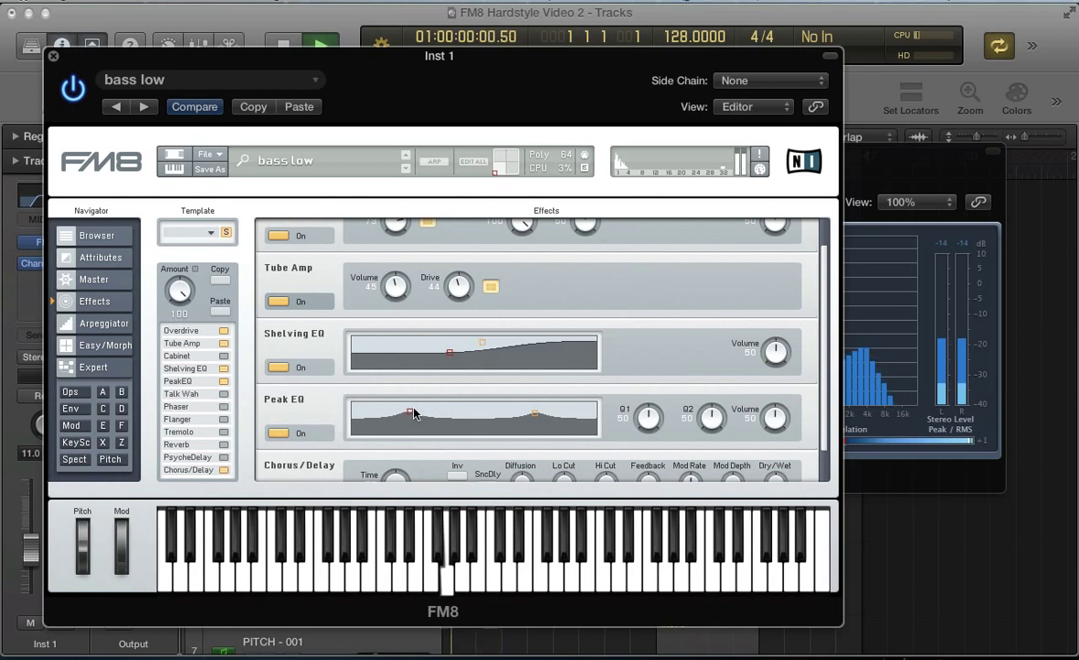
left_click_drag(414, 414, 424, 411)
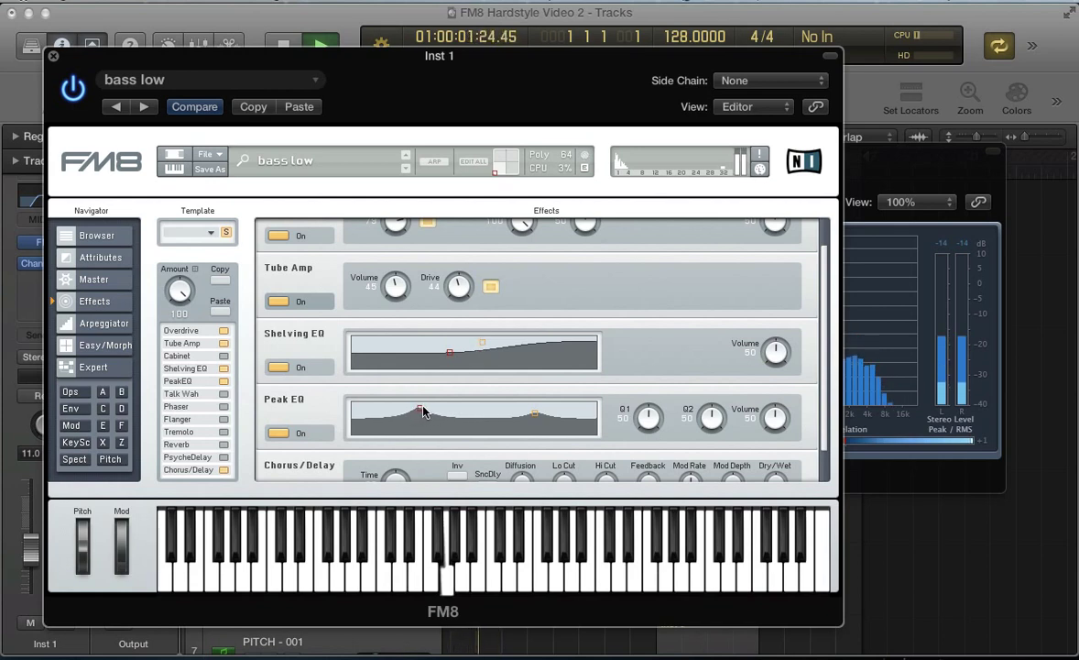
key("space")
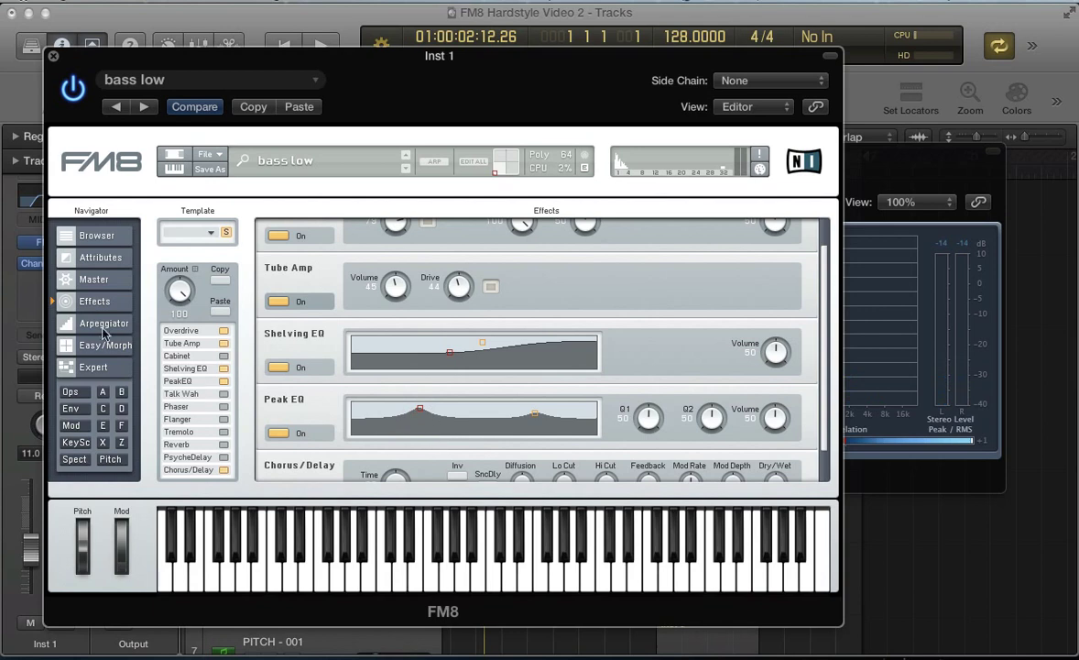
- Raise the filter 1 cutoff of FM8's operator Z and audition the bass low sound
left_click(101, 326)
left_click(106, 355)
left_click(106, 368)
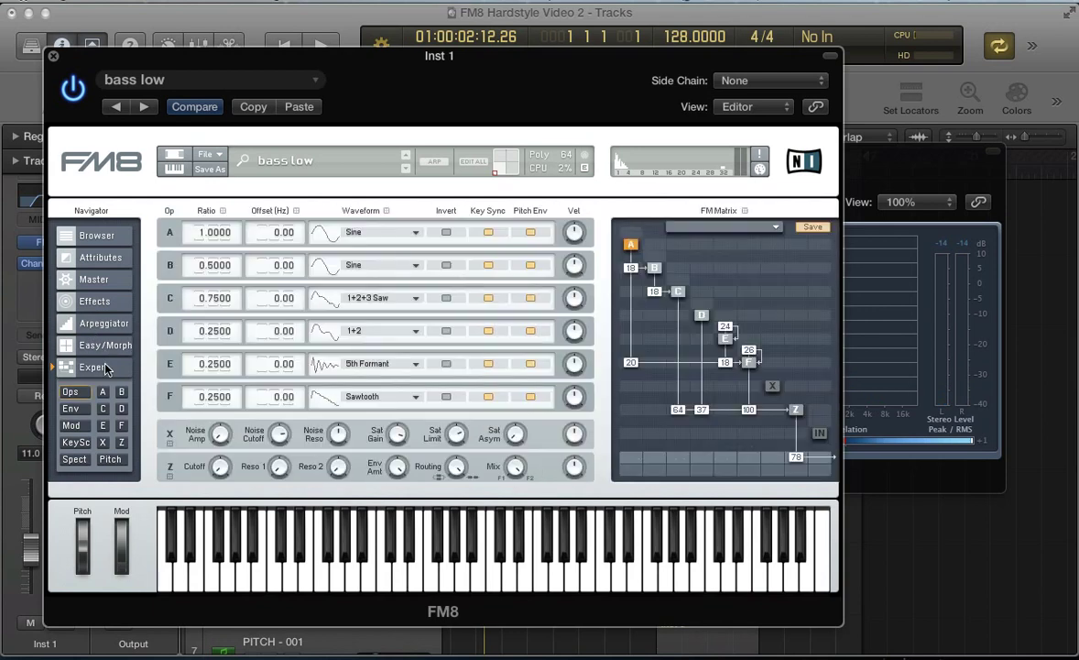
left_click(121, 442)
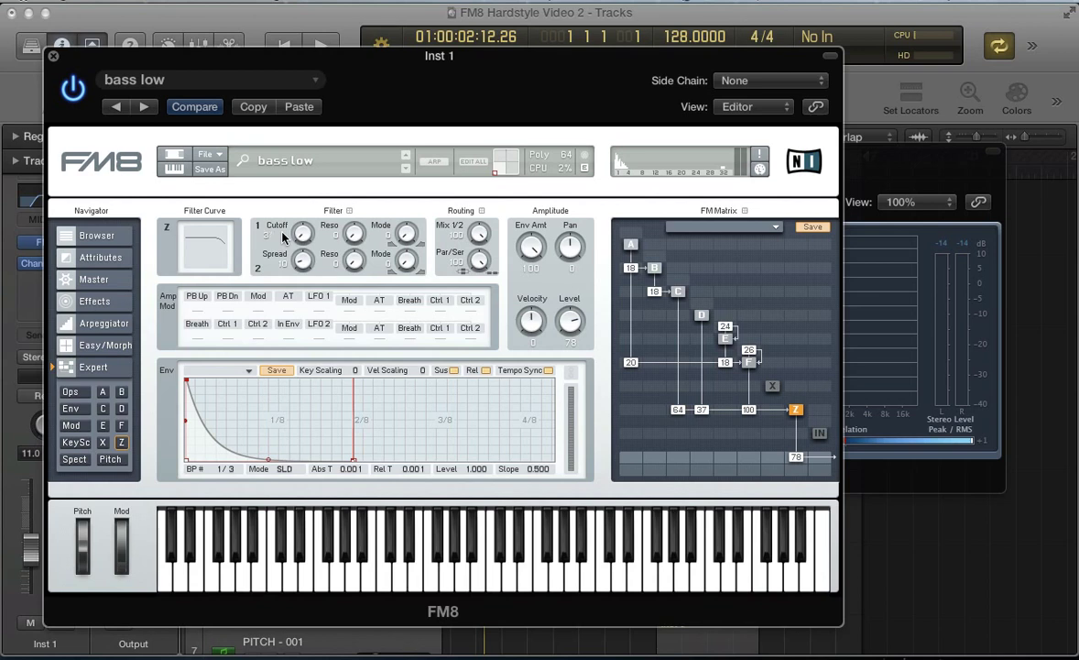
key("space")
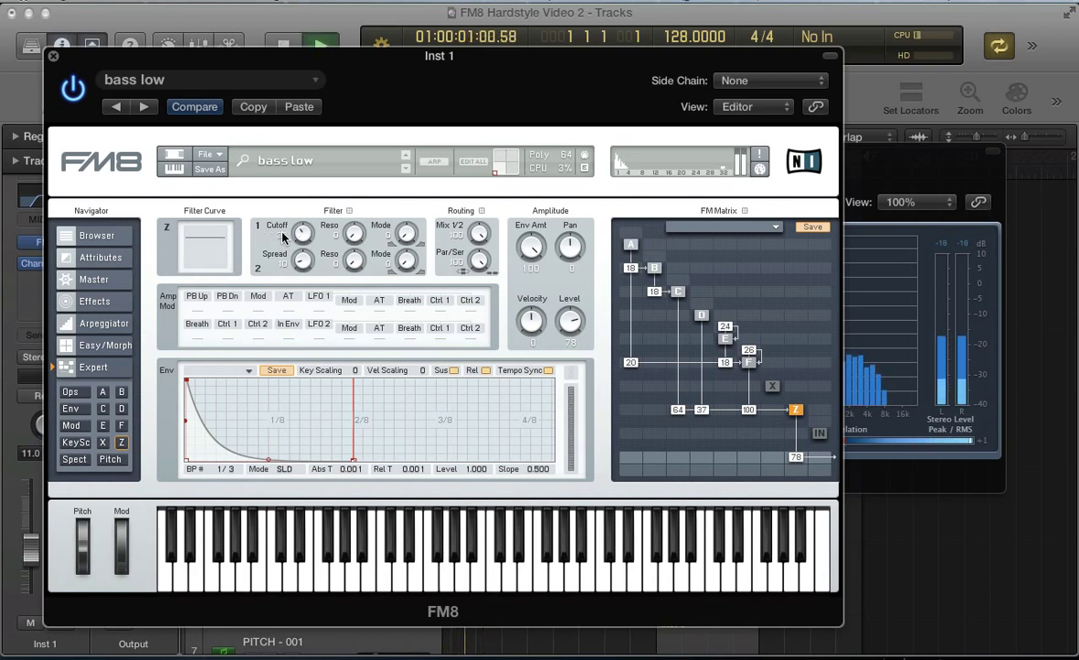
key("space")
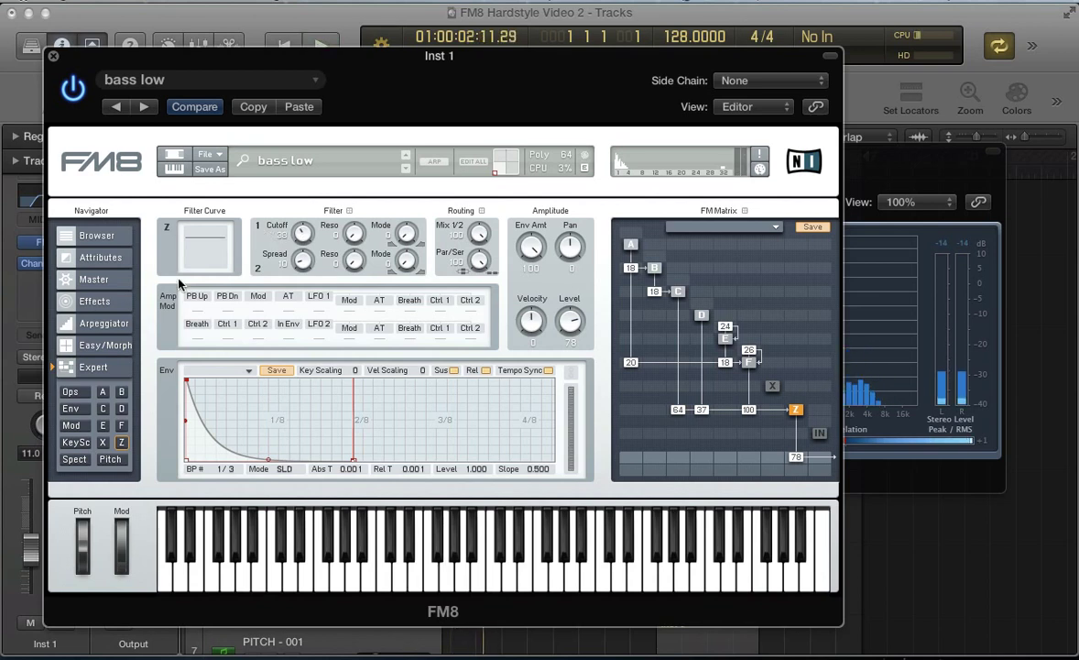
- Link the envelopes of FM8 operators A to F and enable tempo sync for them
left_click(105, 306)
left_click(106, 325)
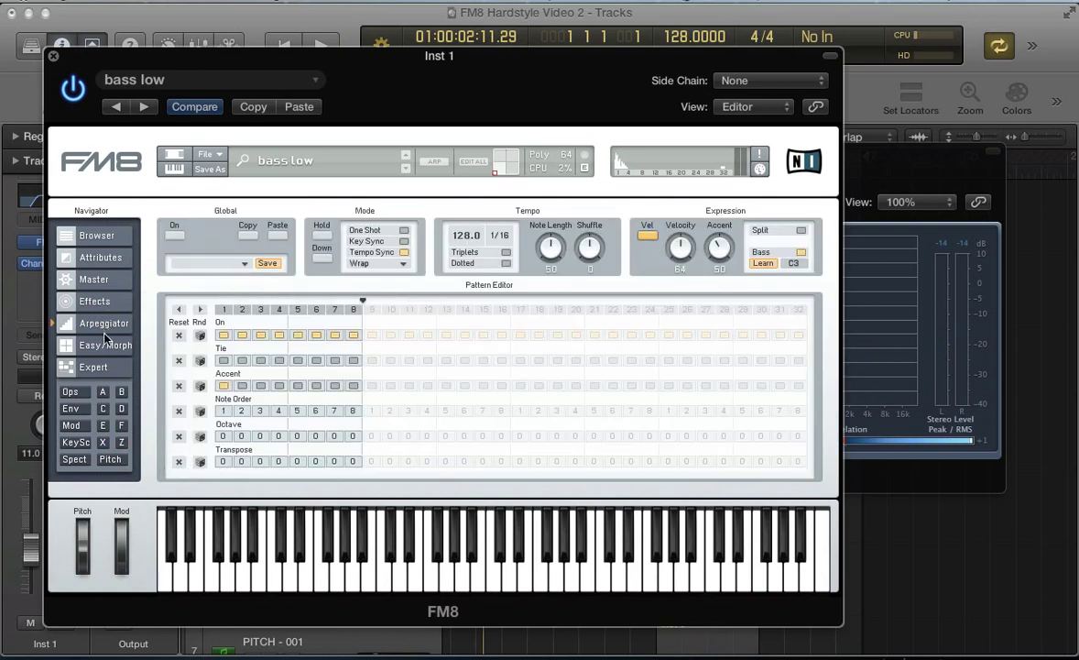
left_click(106, 345)
left_click(106, 308)
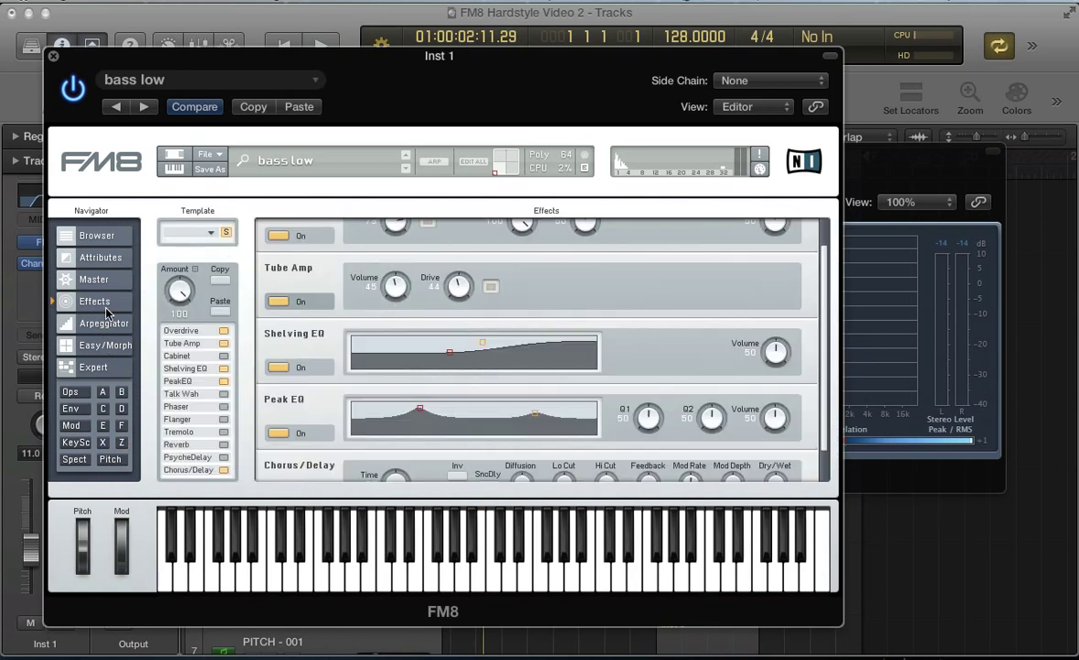
left_click(71, 407)
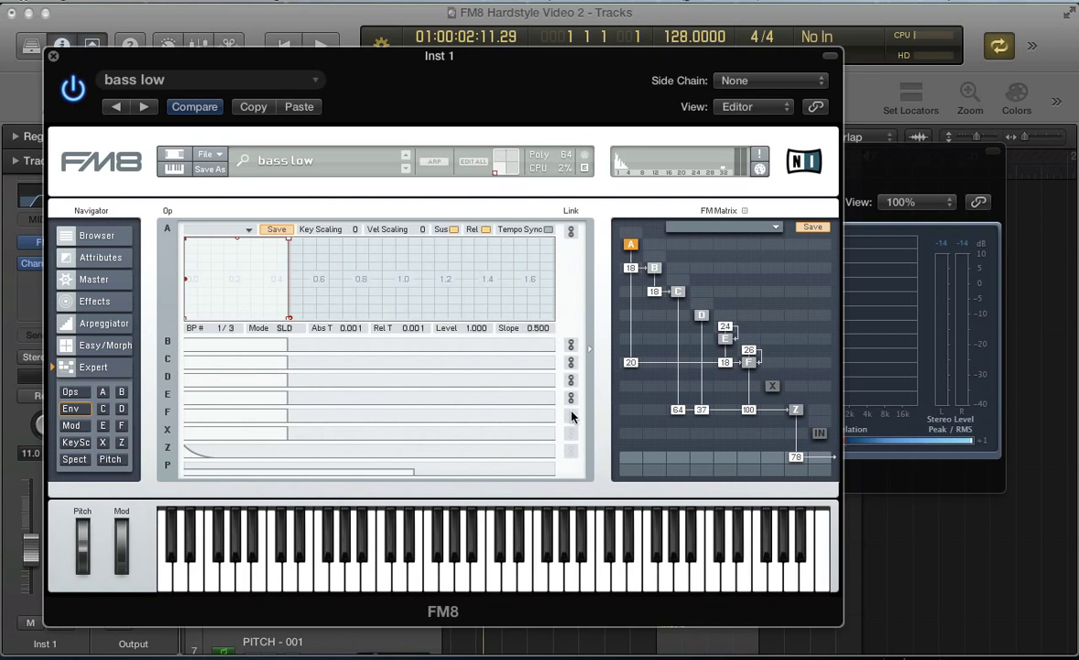
left_click(549, 230)
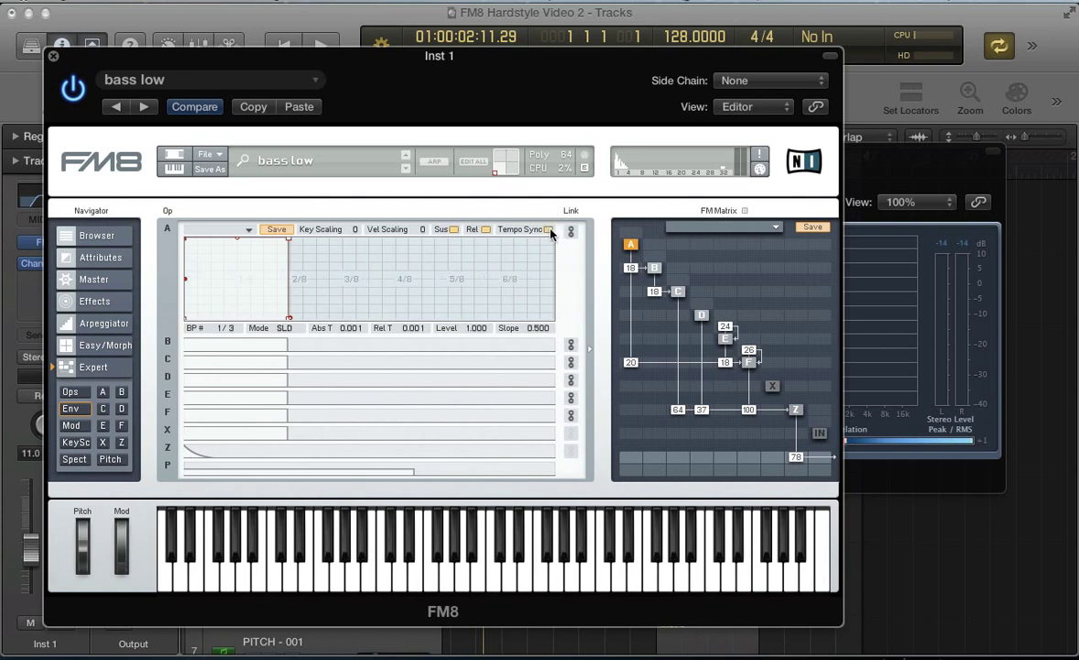
- Enable tempo sync for the envelopes of FM8 operators C and E and bring up operator F's envelope
left_click(537, 343)
left_click(547, 364)
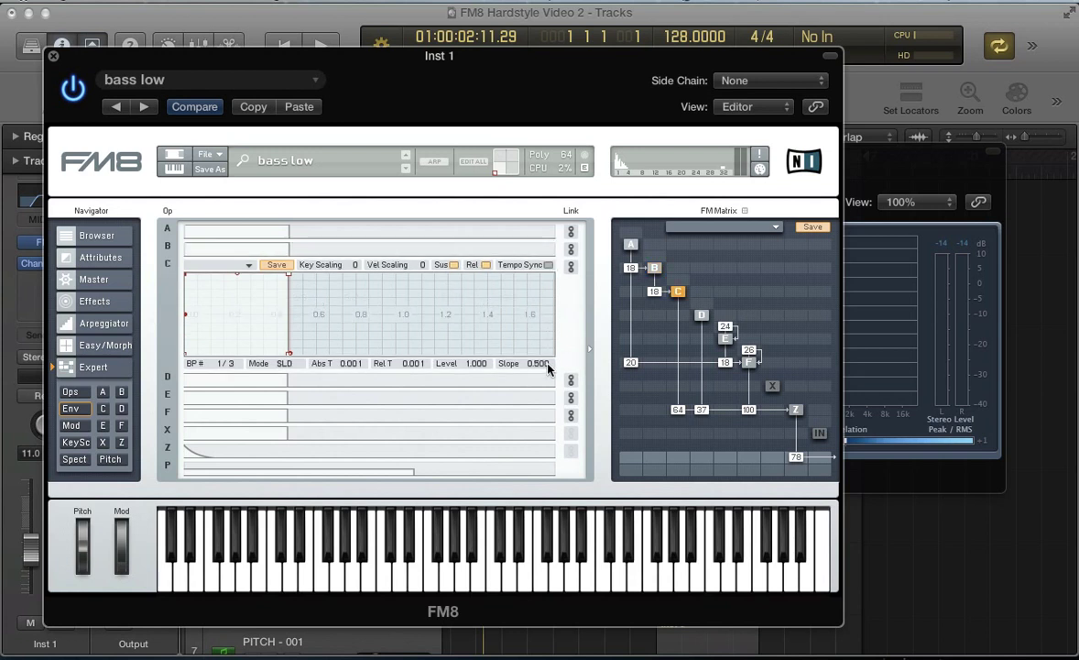
left_click(549, 265)
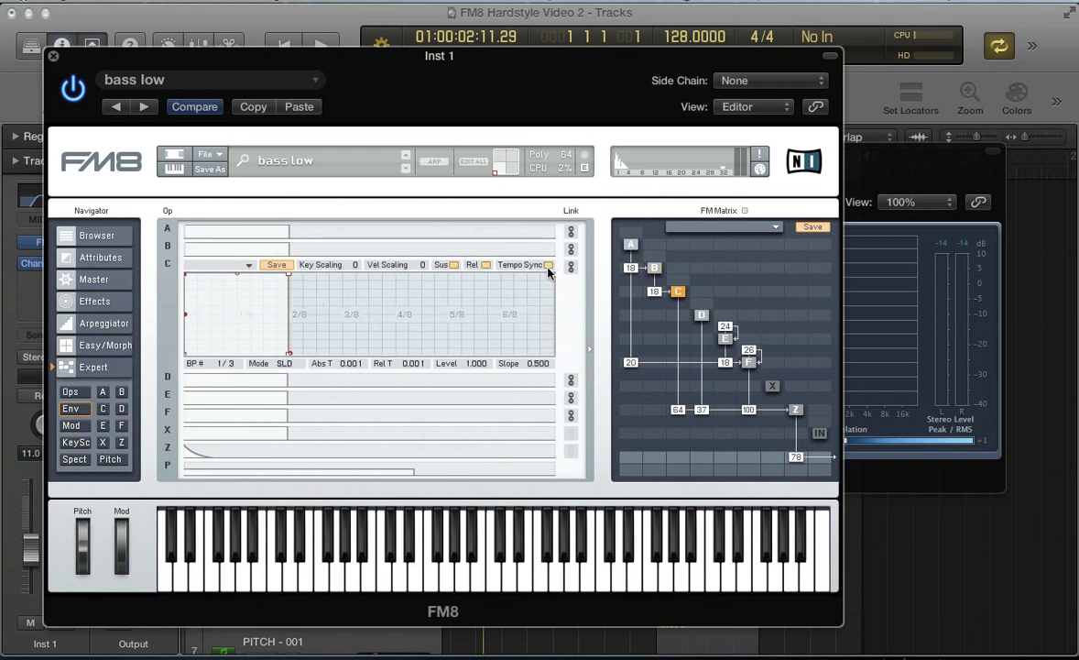
left_click(540, 378)
left_click(527, 396)
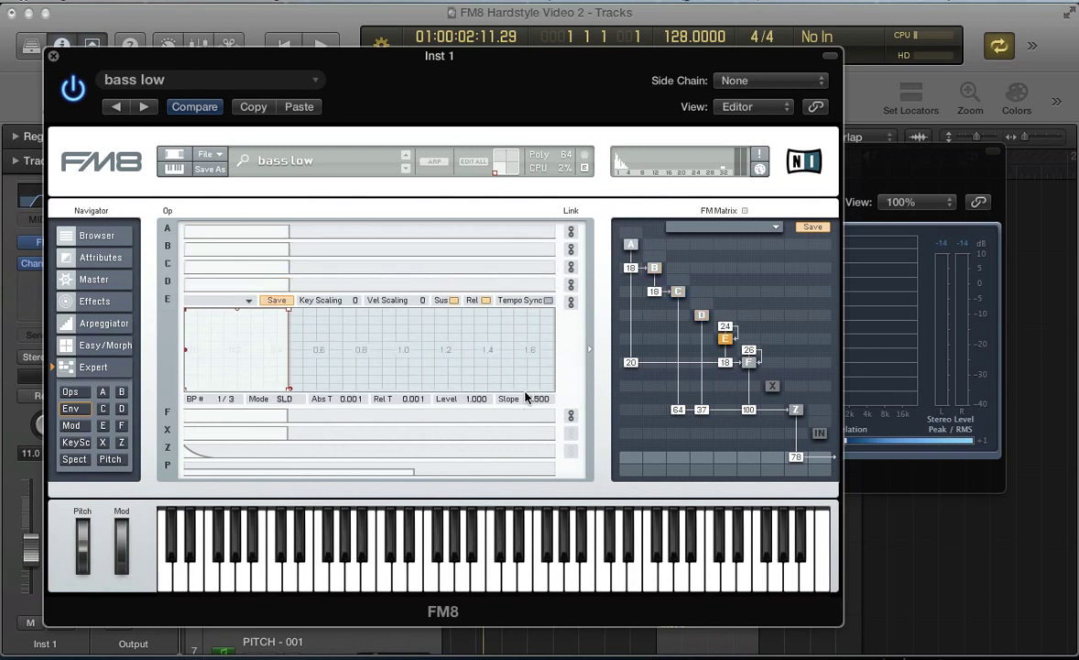
left_click(548, 300)
left_click(536, 420)
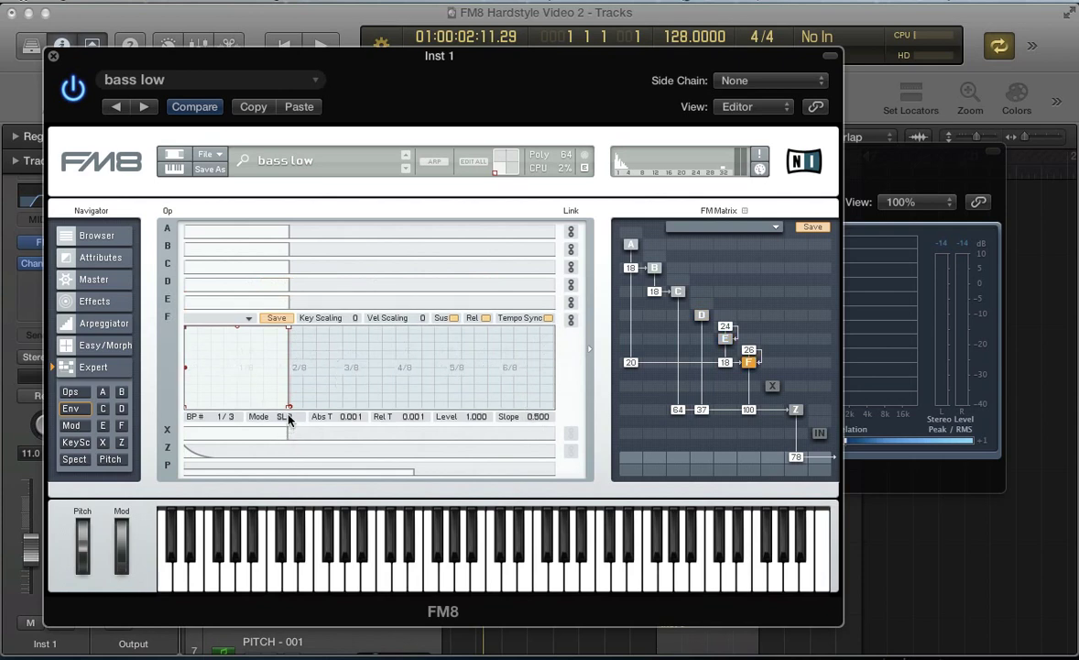
- Lengthen the release of the linked operator envelopes to a relative time of 0.374, audition it and close FM8
left_click_drag(288, 409, 366, 424)
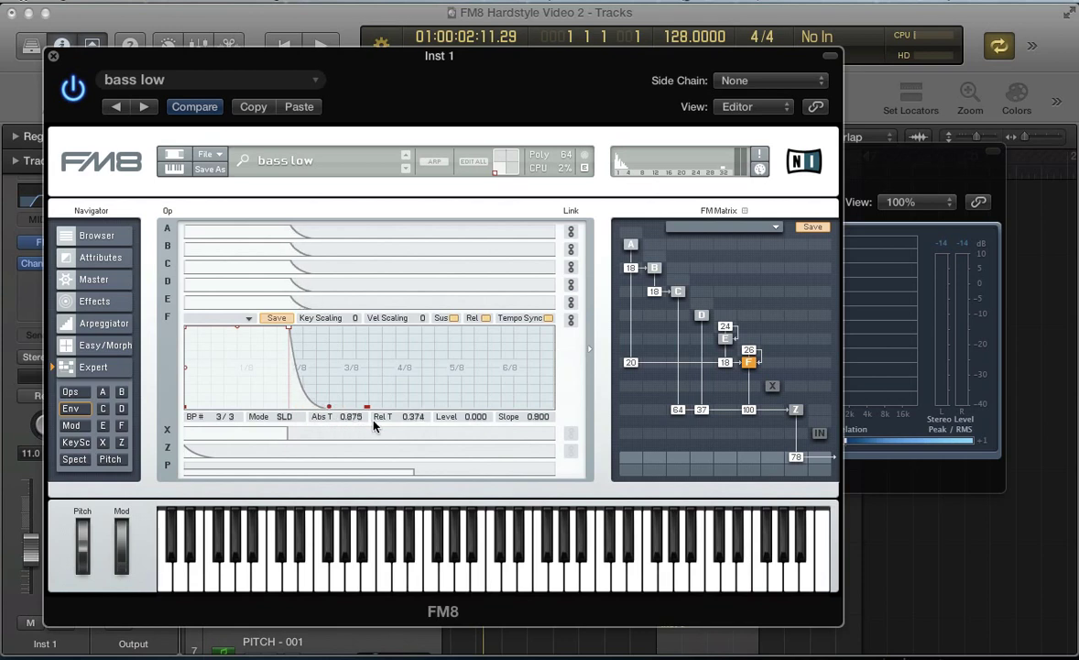
key("space")
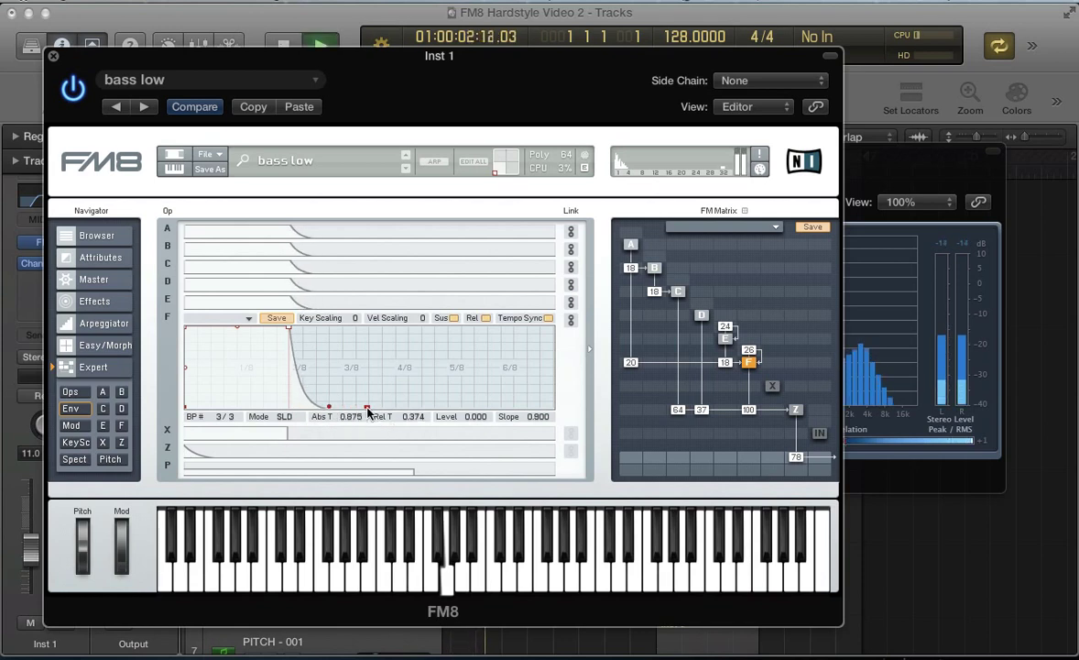
mouse_move(368, 413)
left_mouse_down()
mouse_move(297, 430)
mouse_move(374, 433)
left_mouse_up()
key("space")
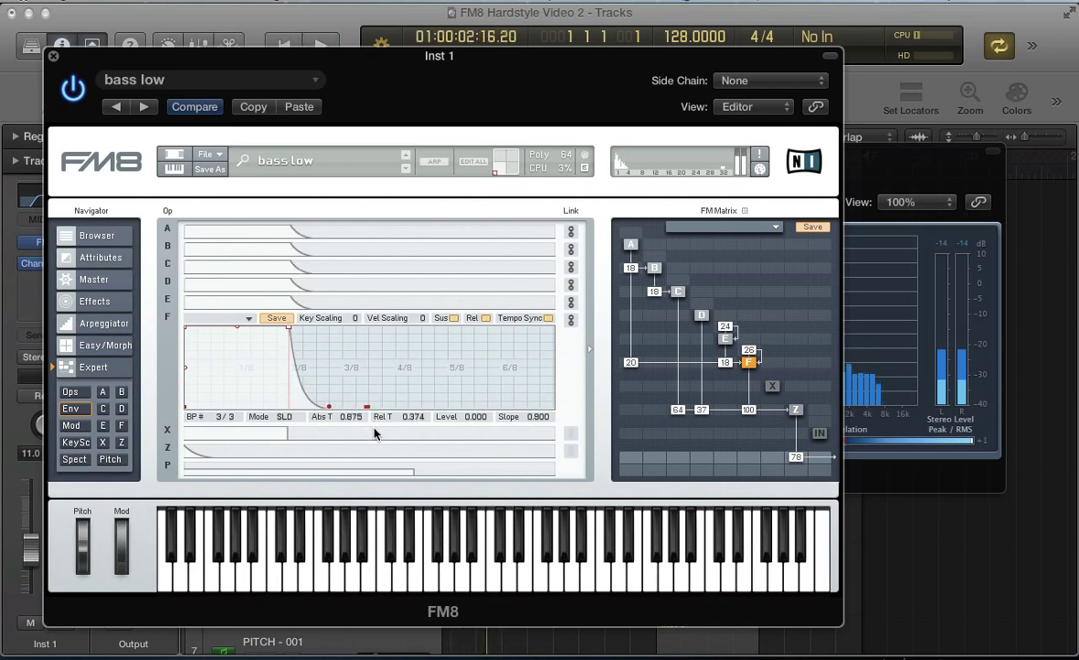
key("super+w")
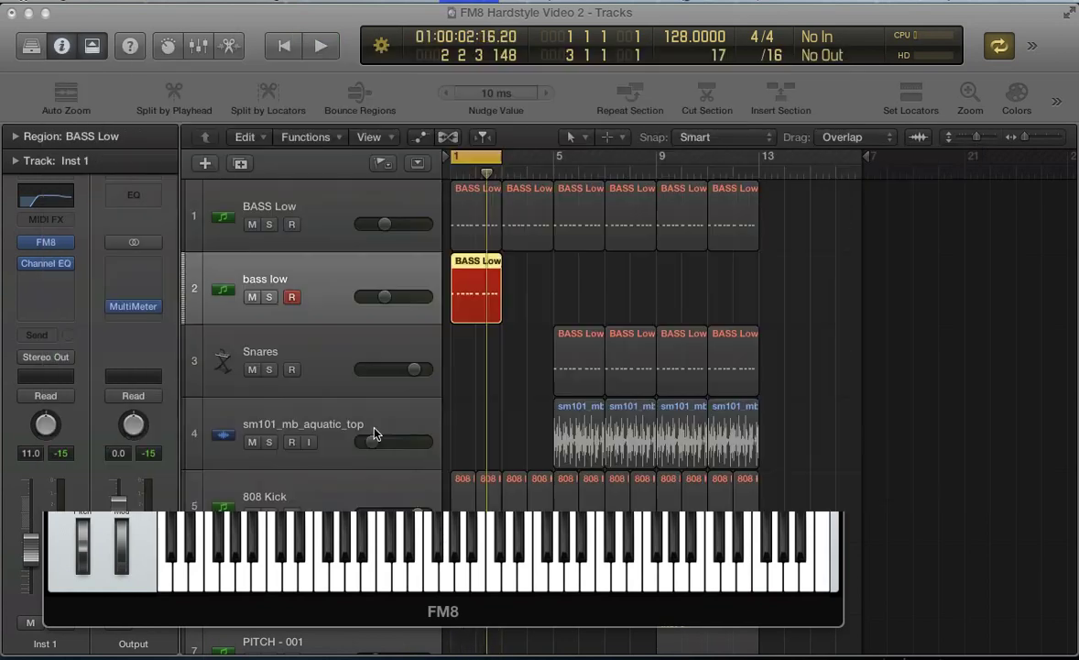
- Play the first regions of both bass tracks together and lower the second bass track's volume to -15.8 dB
left_click(454, 227, "shift")
key("space")
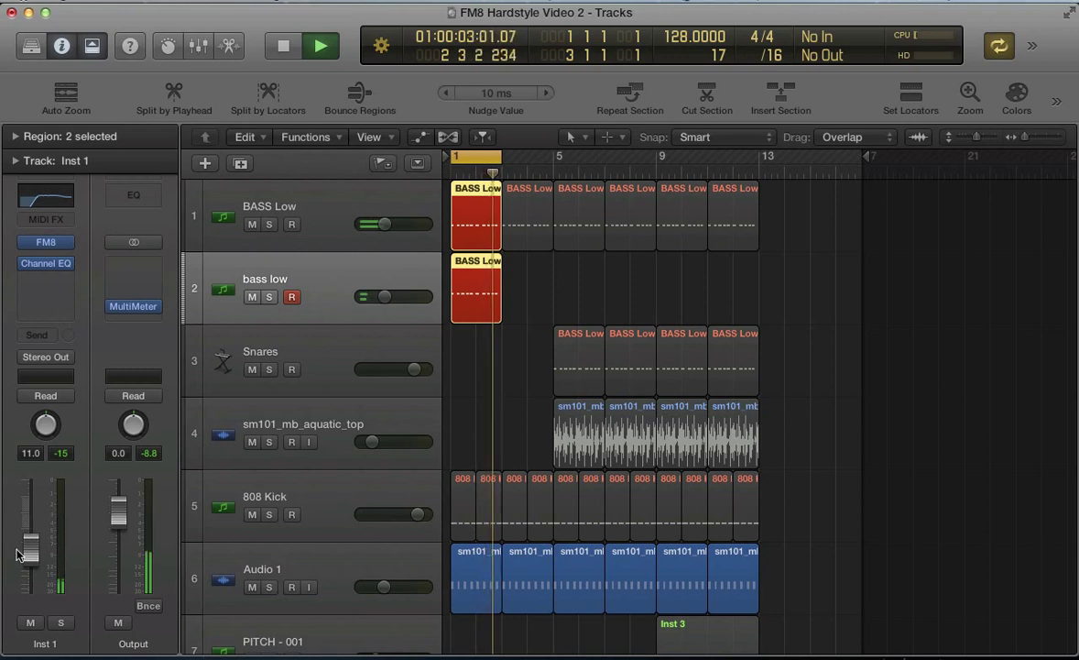
left_click_drag(35, 571, 38, 585)
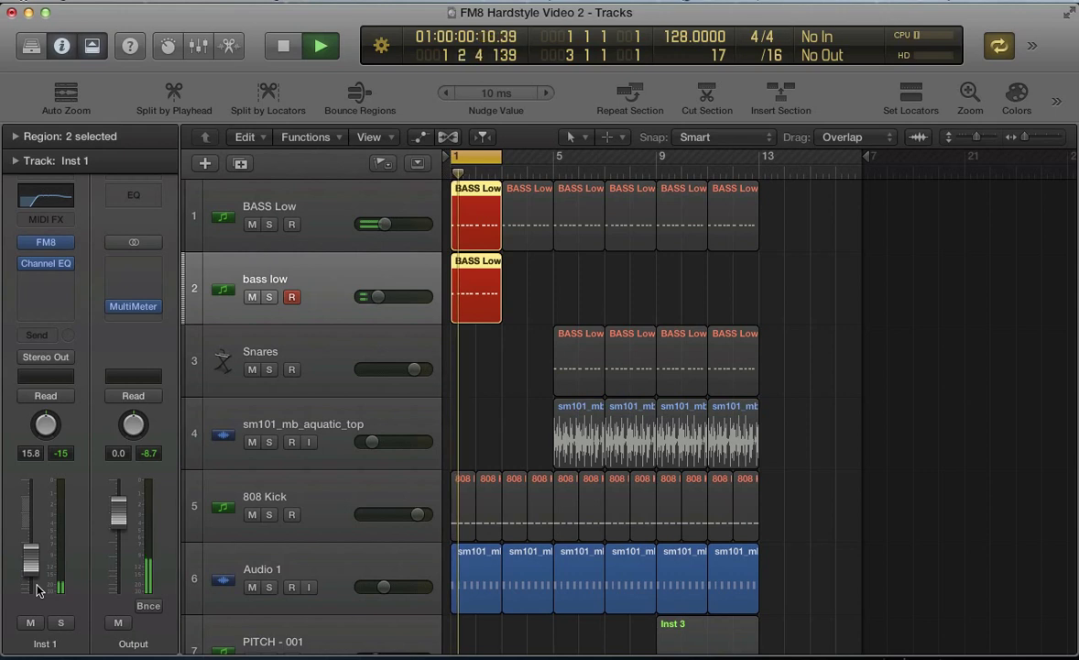
- Compare the loop with the second bass track muted and unmuted
left_click(250, 298)
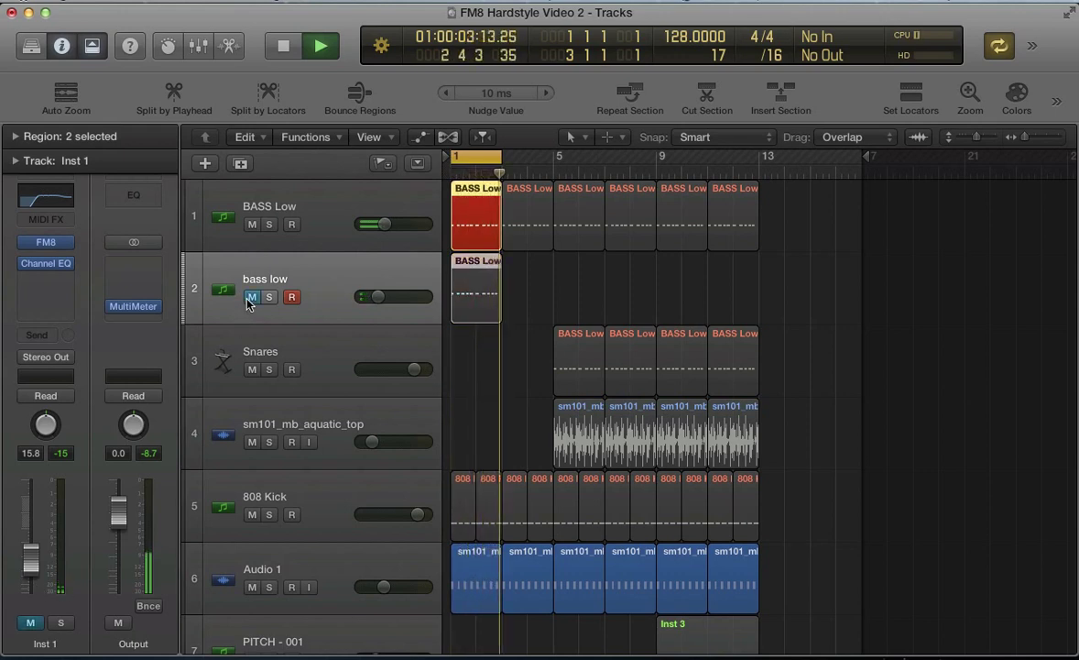
left_click(250, 298)
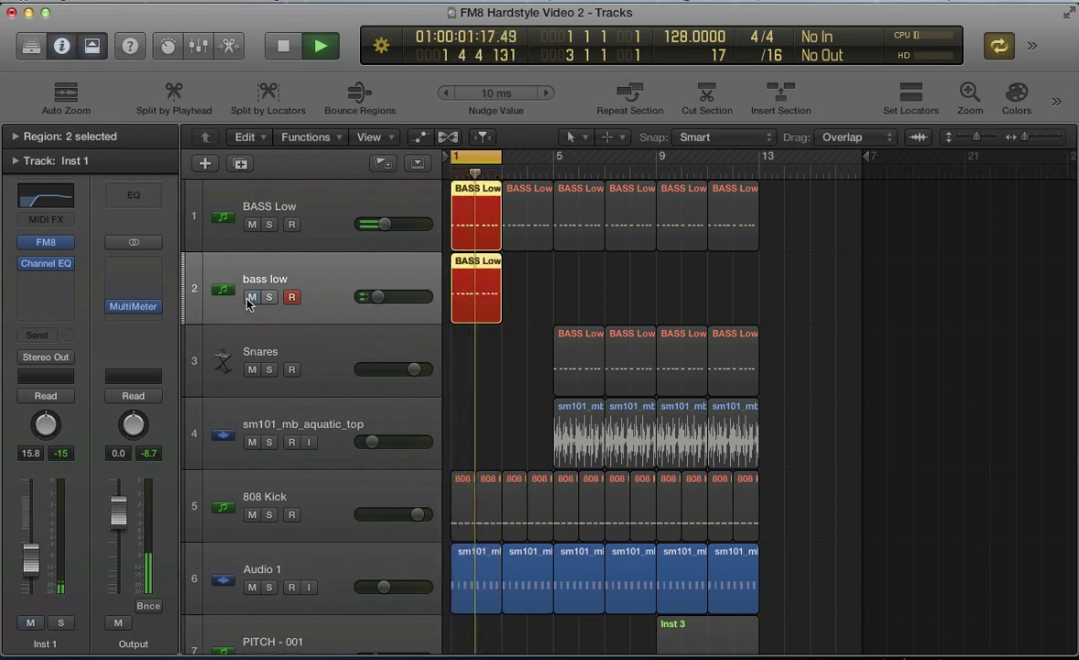
key("space")
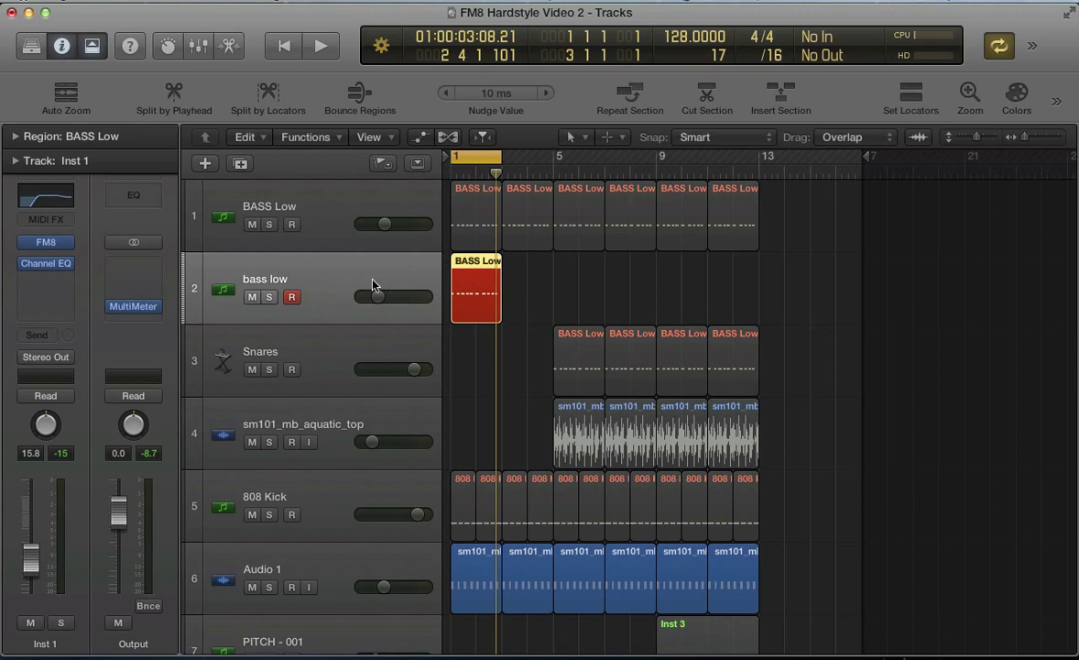
- Duplicate the bass low track with its plug-ins and copy its region onto the new track, viewing the notes in the Piano Roll
key("super+d")
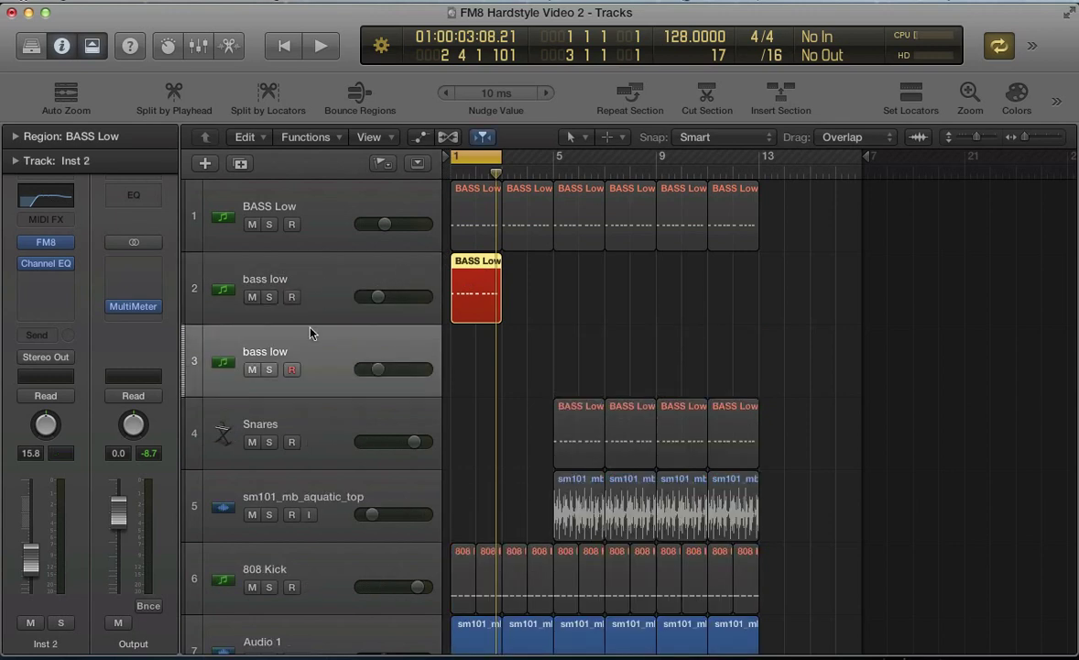
left_click_drag(477, 309, 479, 342)
double_click(479, 343)
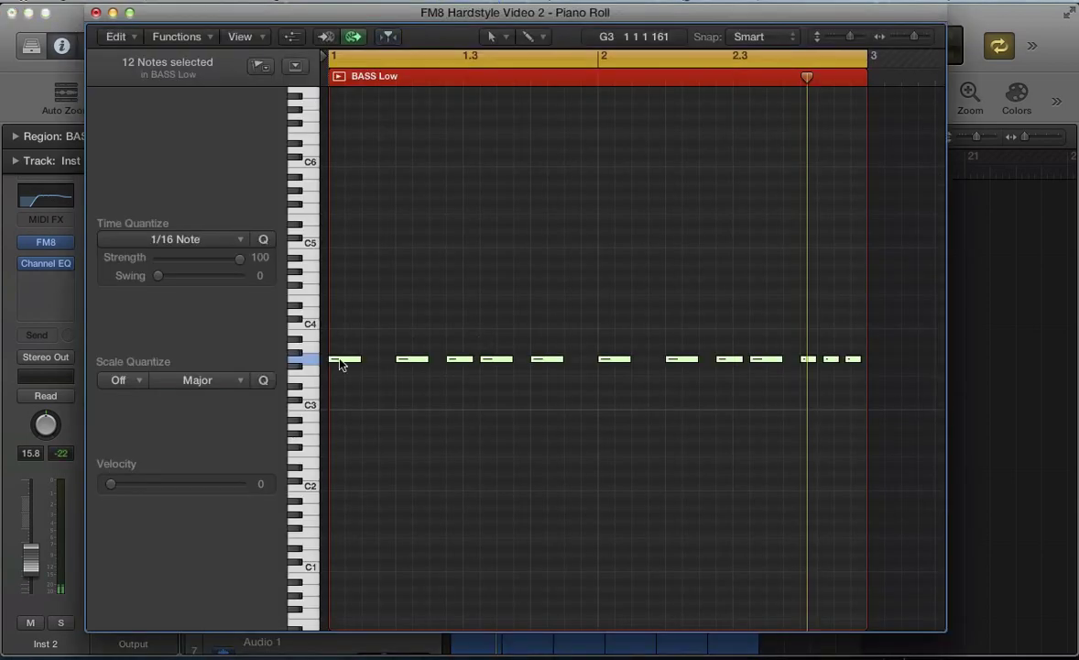
key("super+w")
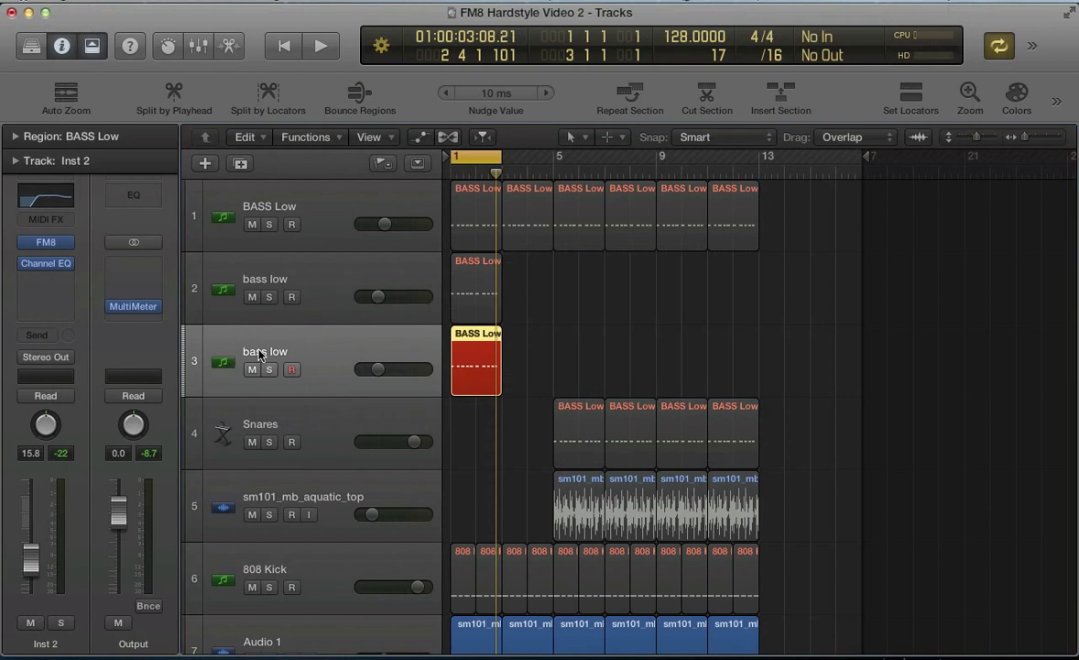
- Rename track 2 as Mid Bass and the duplicated track 3 as High Bass
left_click(264, 290)
double_click(264, 290)
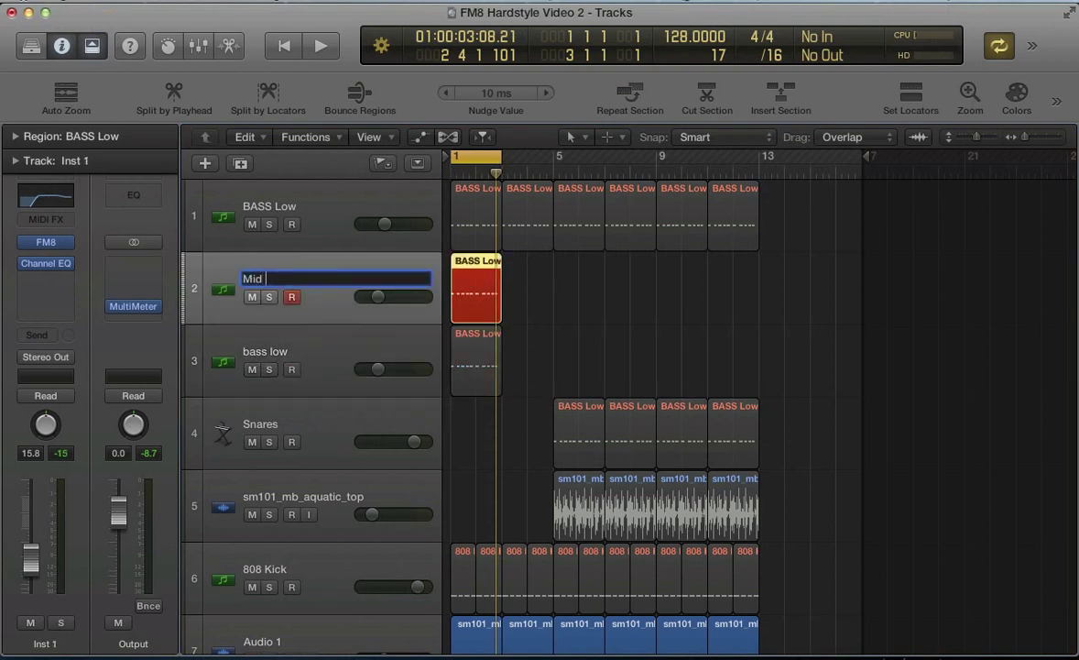
type("Mid Bass")
key("Return")
left_click(248, 352)
double_click(248, 352)
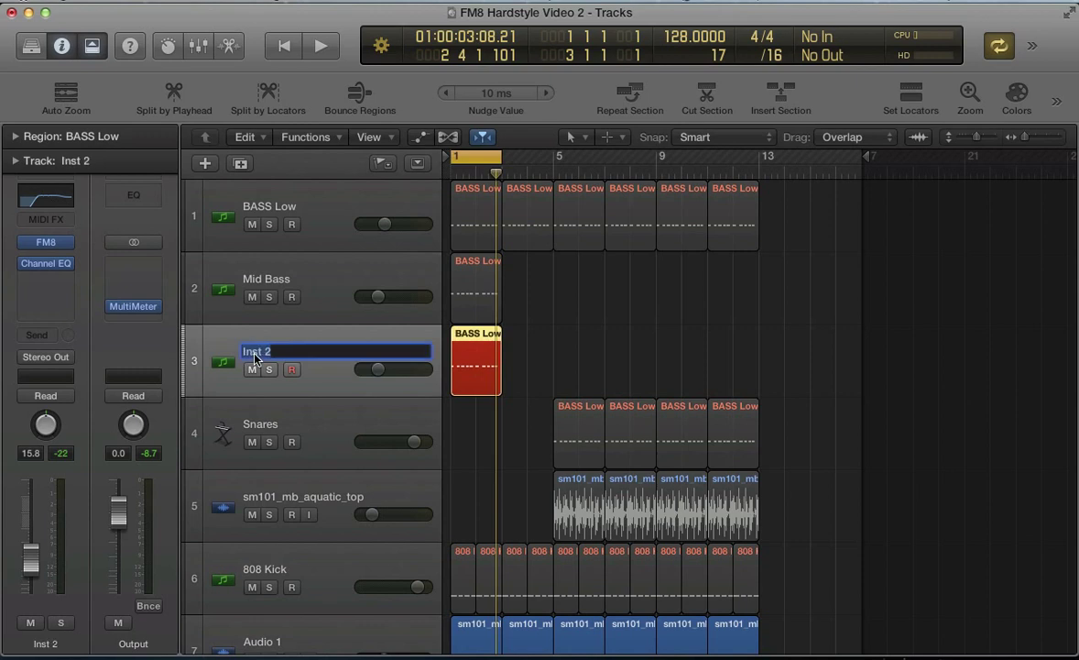
type("High Bass")
key("Return")
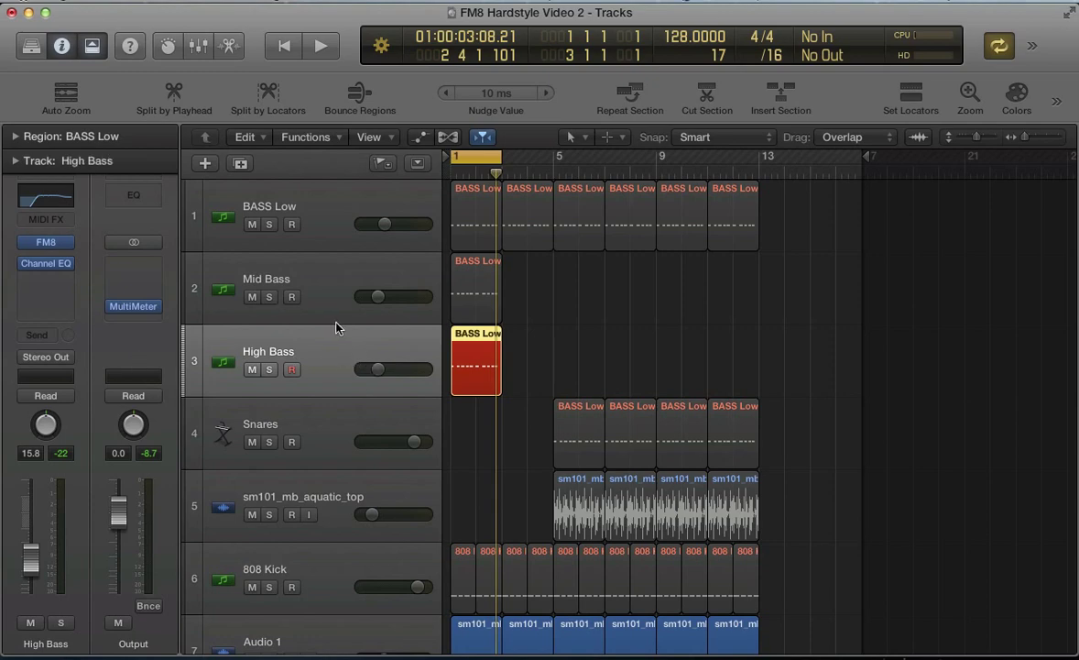
left_click(40, 243)
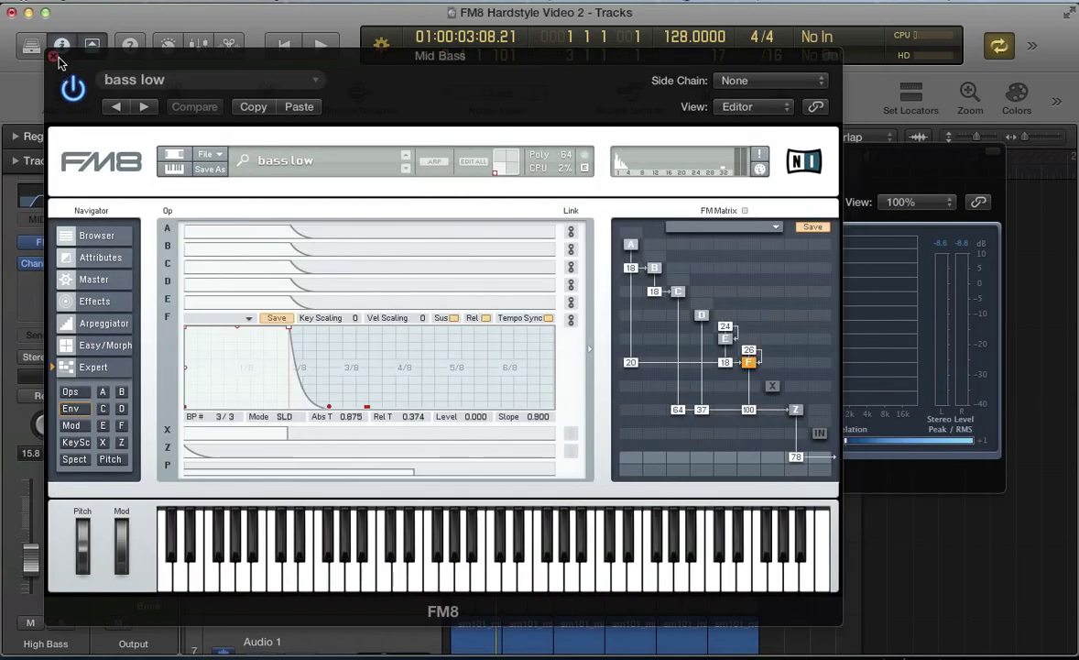
left_click(54, 53)
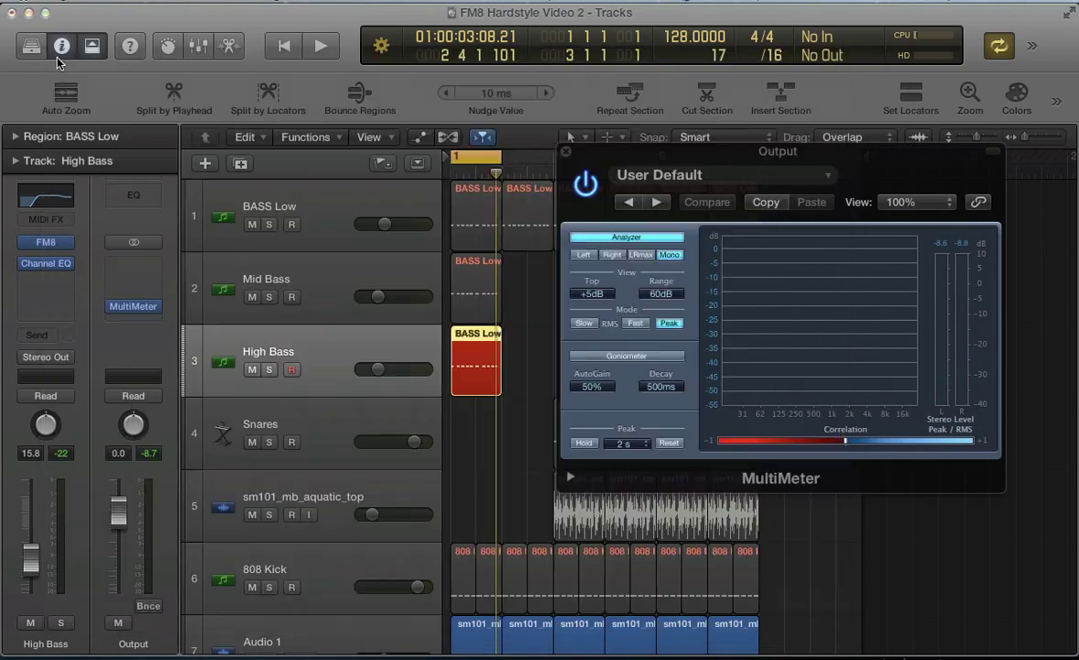
left_click(46, 243)
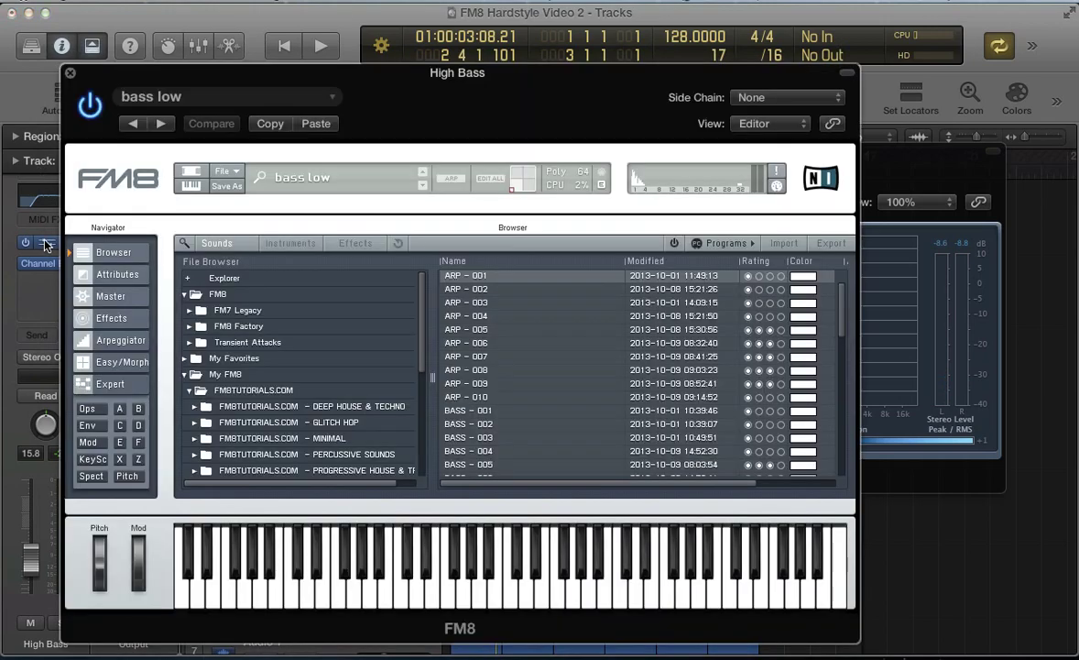
left_click(72, 73)
- In High Bass's Channel EQ, raise the low-cut frequency to 300 Hz and disable the high shelf band, then audition the sound
left_click(44, 266)
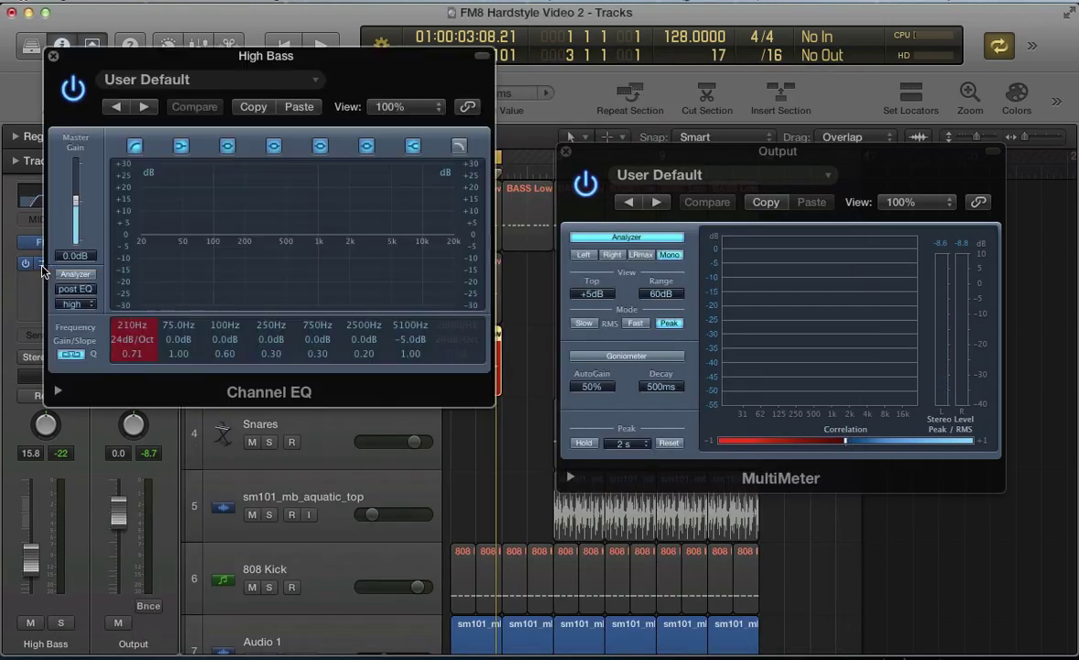
left_click_drag(125, 321, 123, 308)
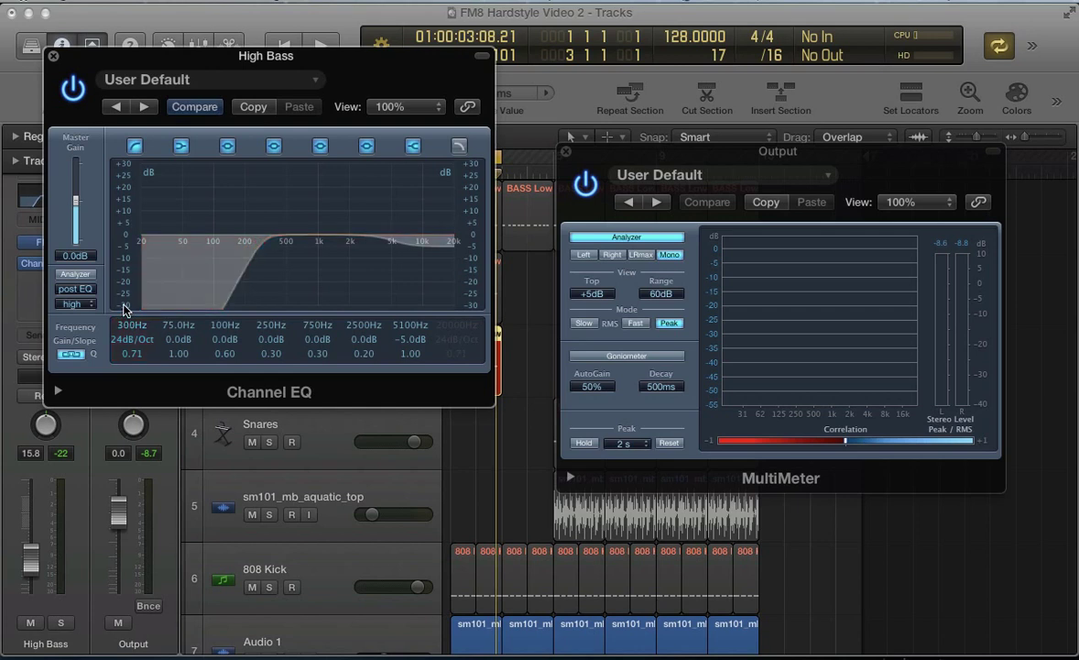
left_click(412, 146)
key("space")
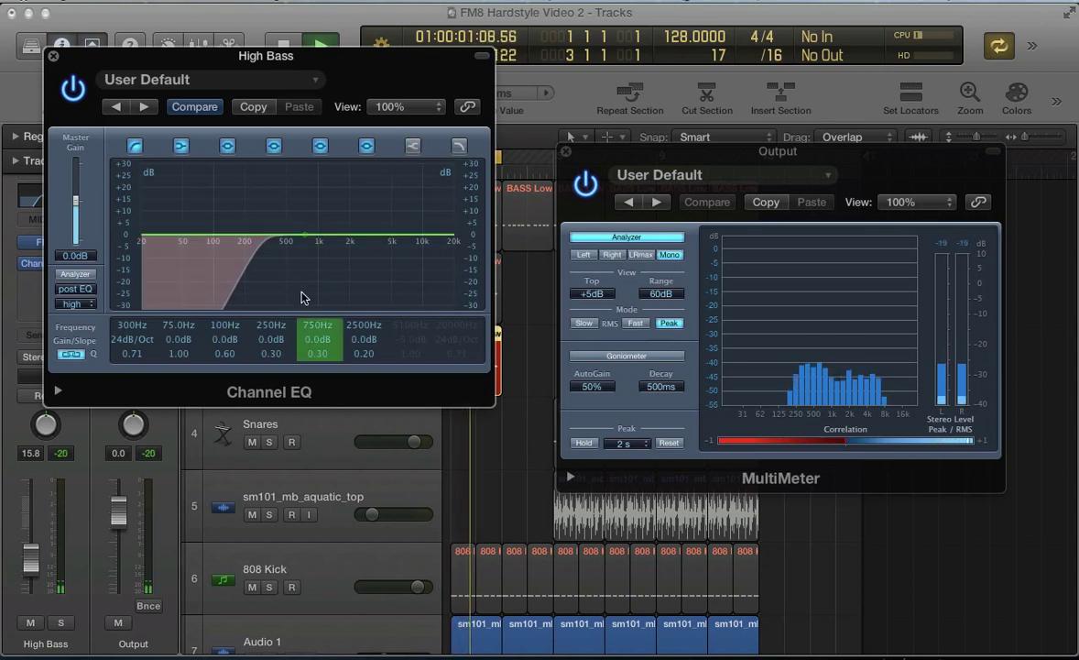
left_click(53, 56)
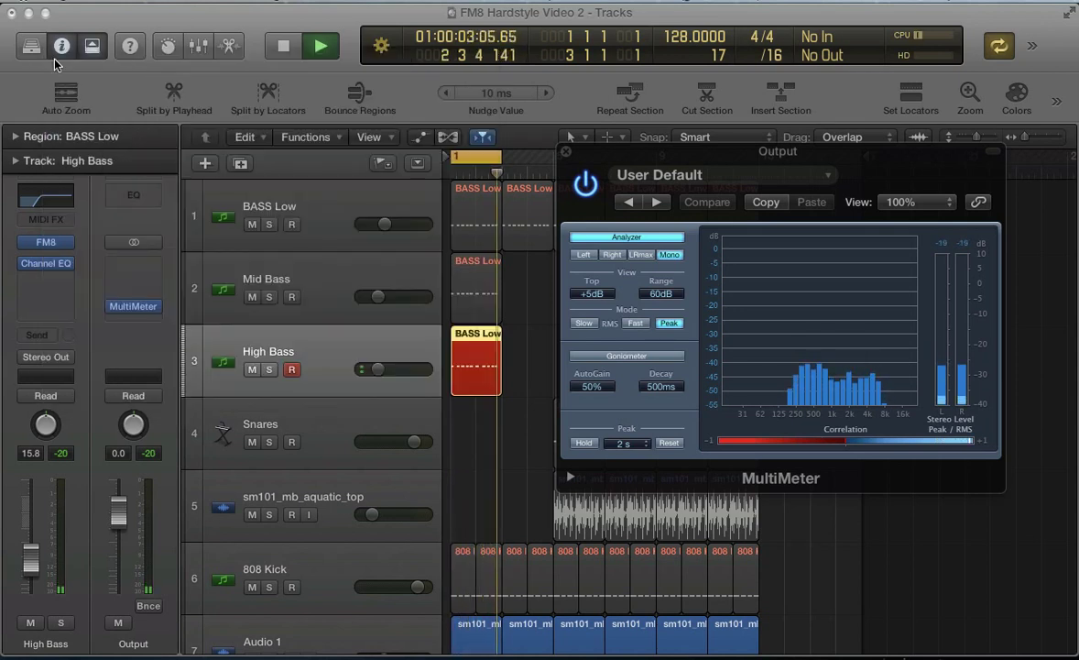
key("space")
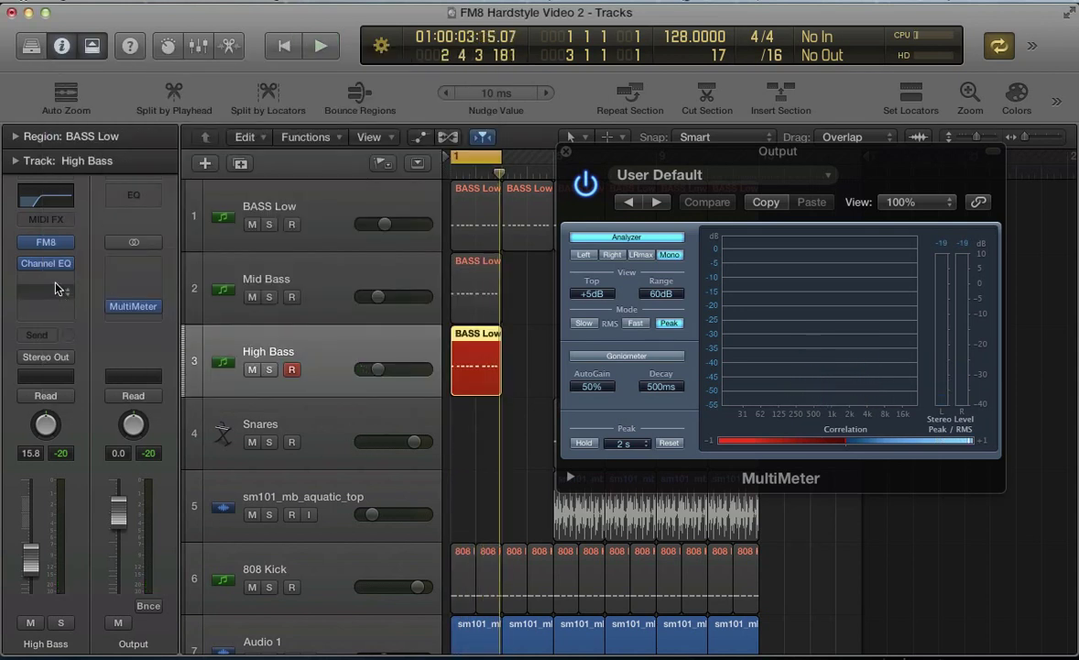
- Insert a stereo Sample Delay after the Channel EQ on High Bass and set its right delay to 1515 samples while auditioning
left_click(55, 290)
mouse_move(92, 318)
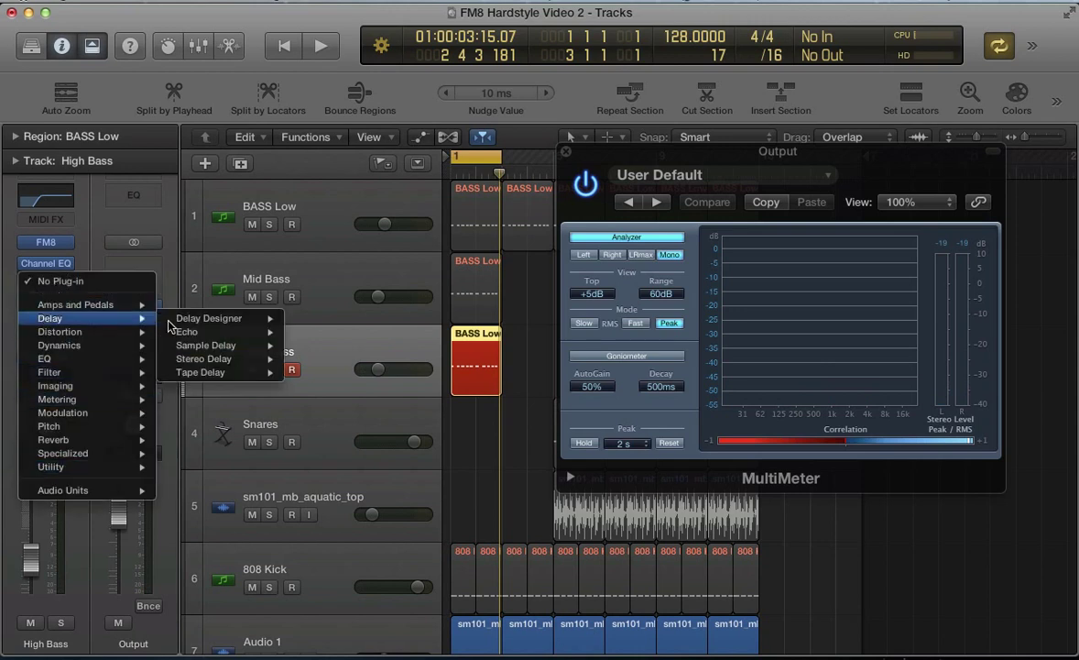
mouse_move(256, 374)
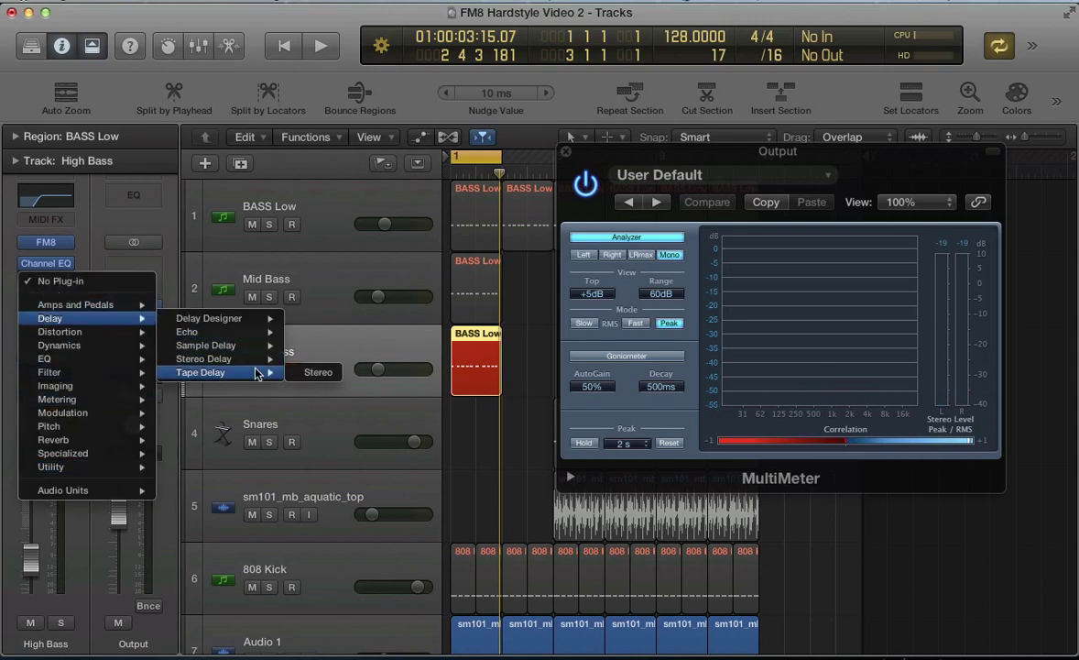
mouse_move(261, 346)
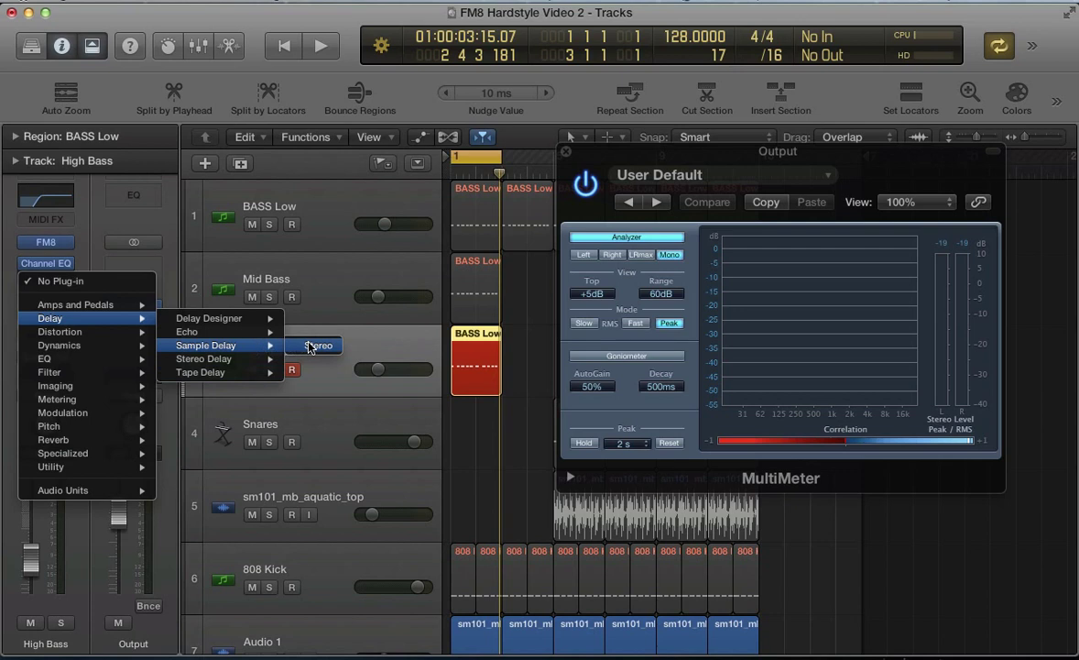
left_click(310, 345)
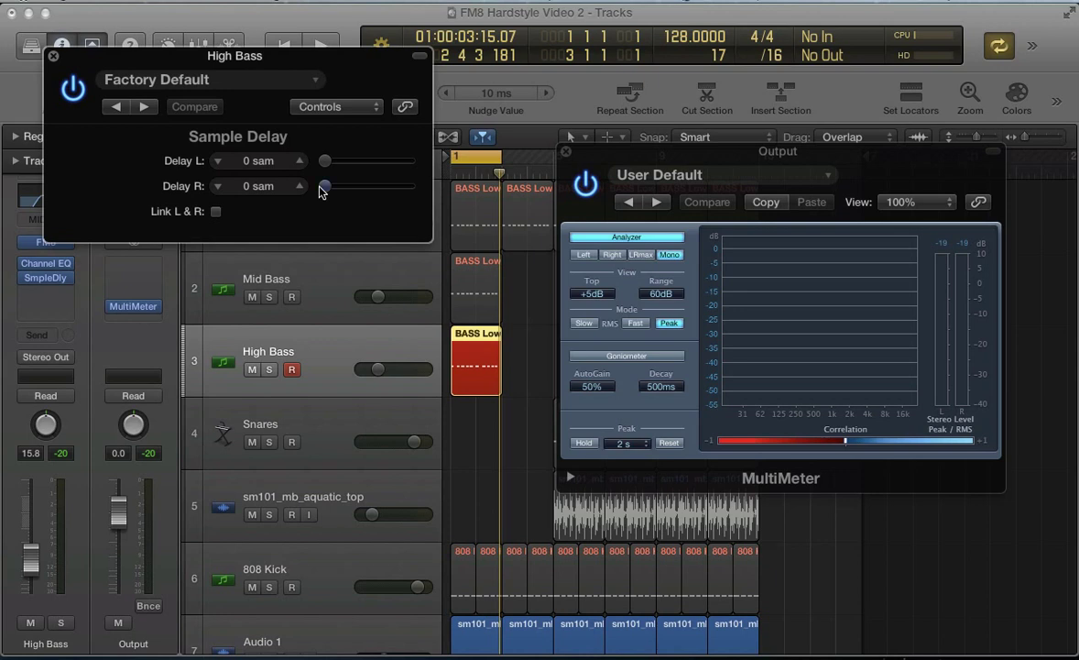
left_click_drag(320, 186, 331, 186)
key("space")
left_click_drag(332, 191, 337, 186)
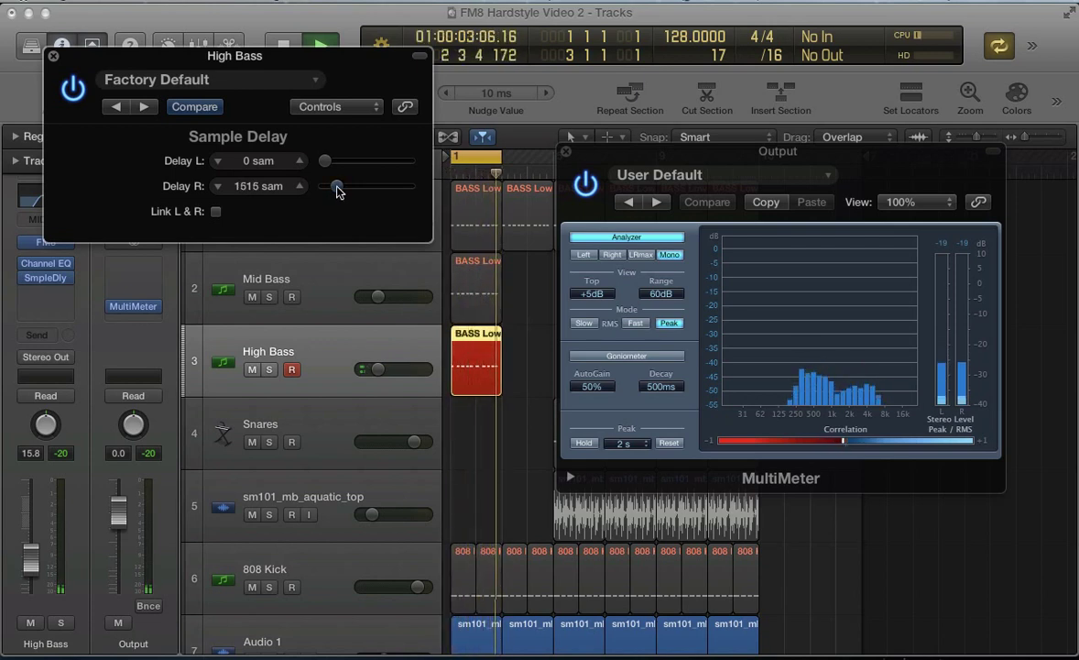
key("space")
- Audition the BASS Low, Mid Bass and High Bass regions together and close the Sample Delay window
left_click_drag(477, 450, 468, 222)
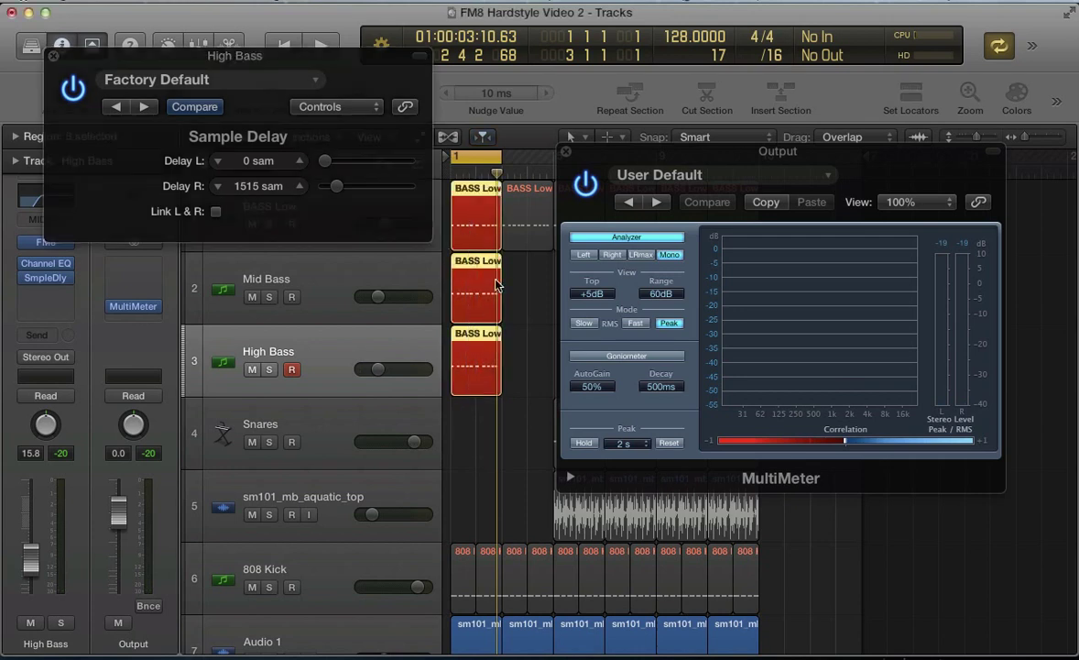
key("space")
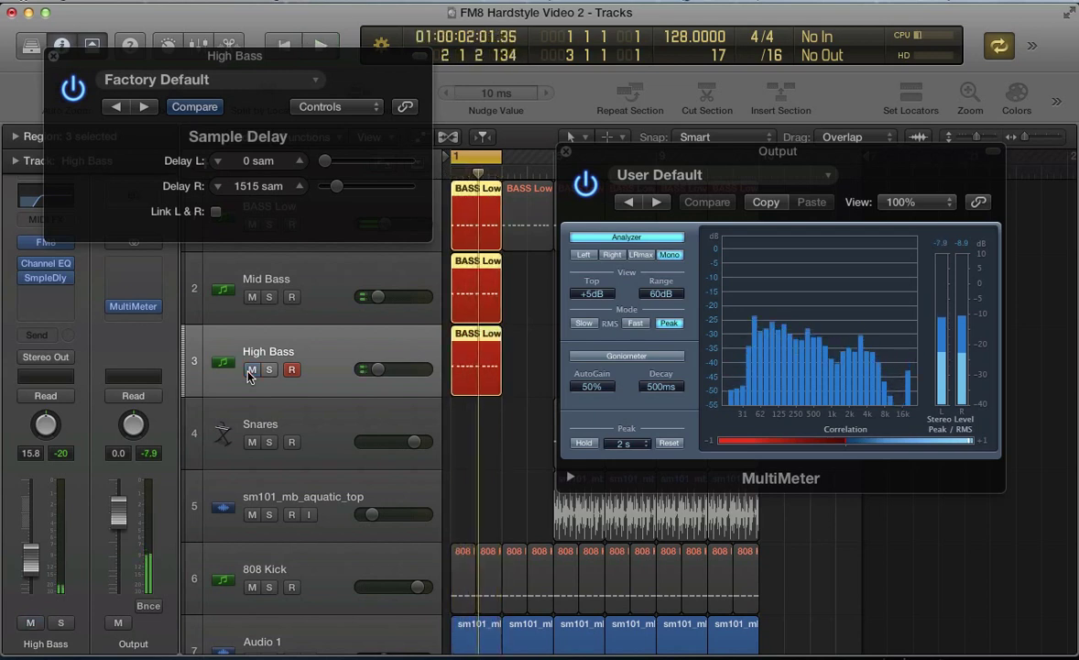
left_click(53, 56)
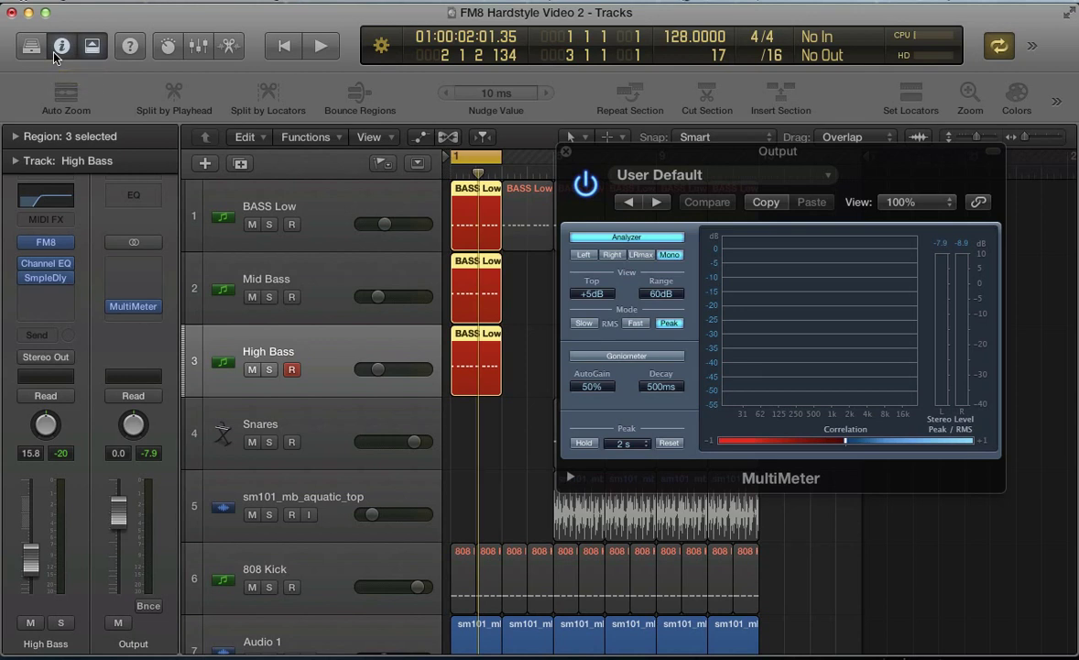
- Turn off the Tube Amp effect in High Bass's FM8 and lower the track level to -22.0 dB while auditioning
key("space")
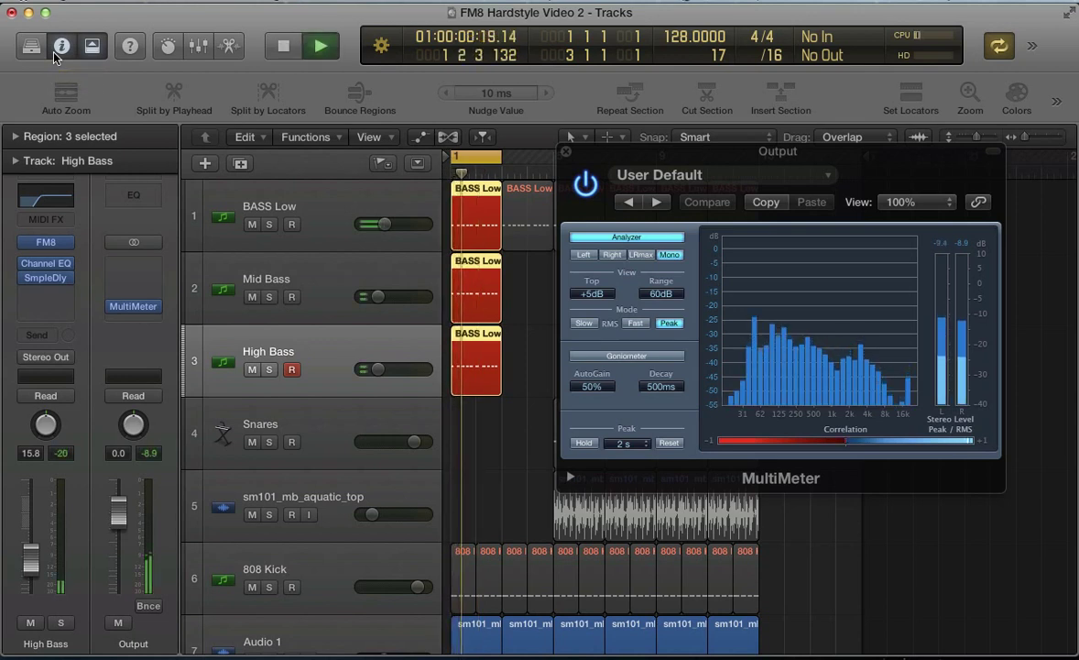
key("space")
left_click(46, 243)
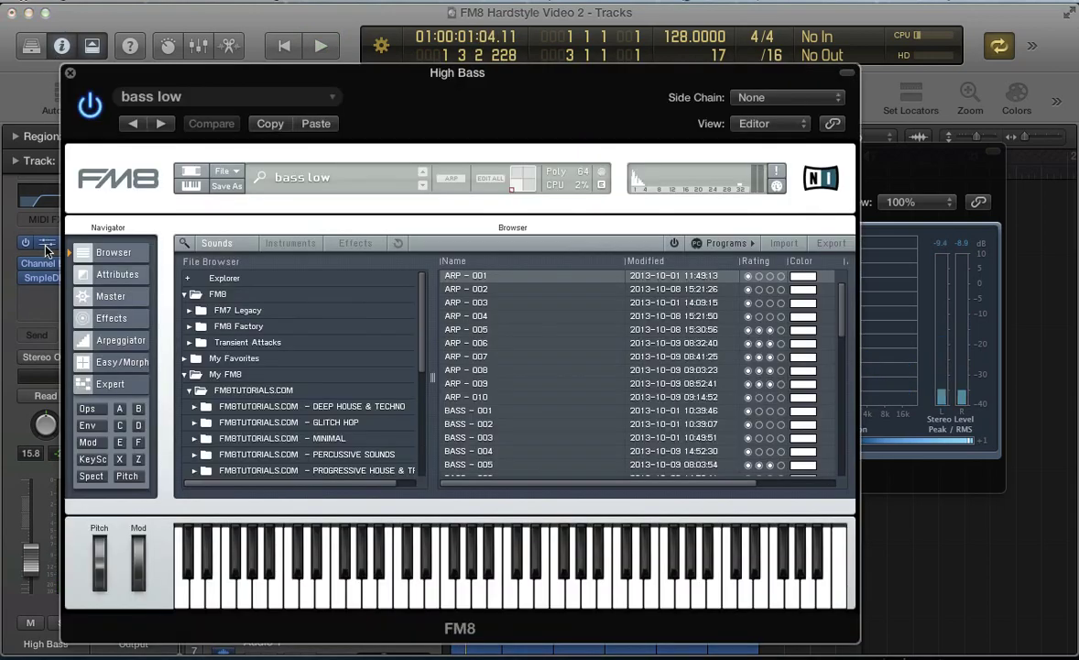
left_click(120, 322)
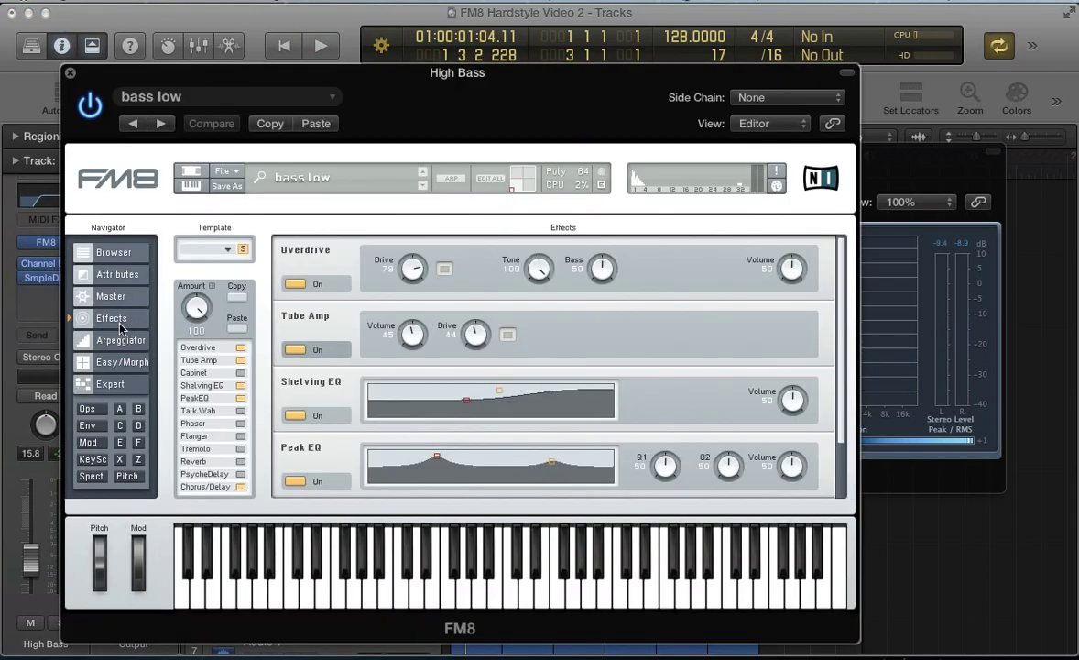
left_click(293, 350)
key("space")
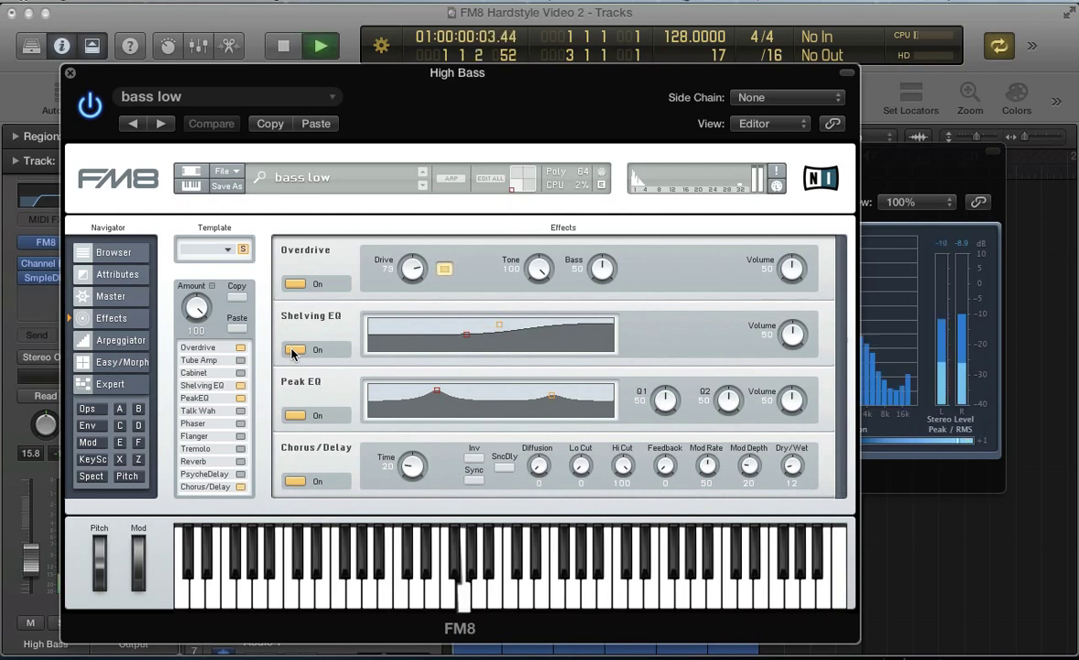
left_click(27, 579)
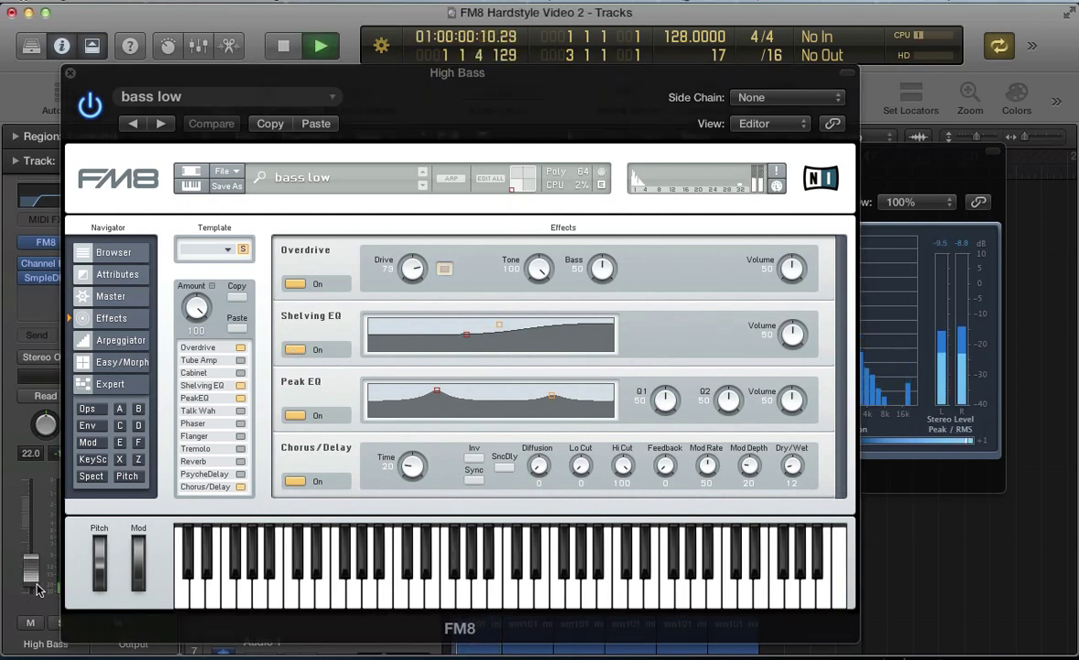
- Set operator Z's filter cutoff to 0 in High Bass's FM8, then close the plug-in and stop playback
left_click(110, 384)
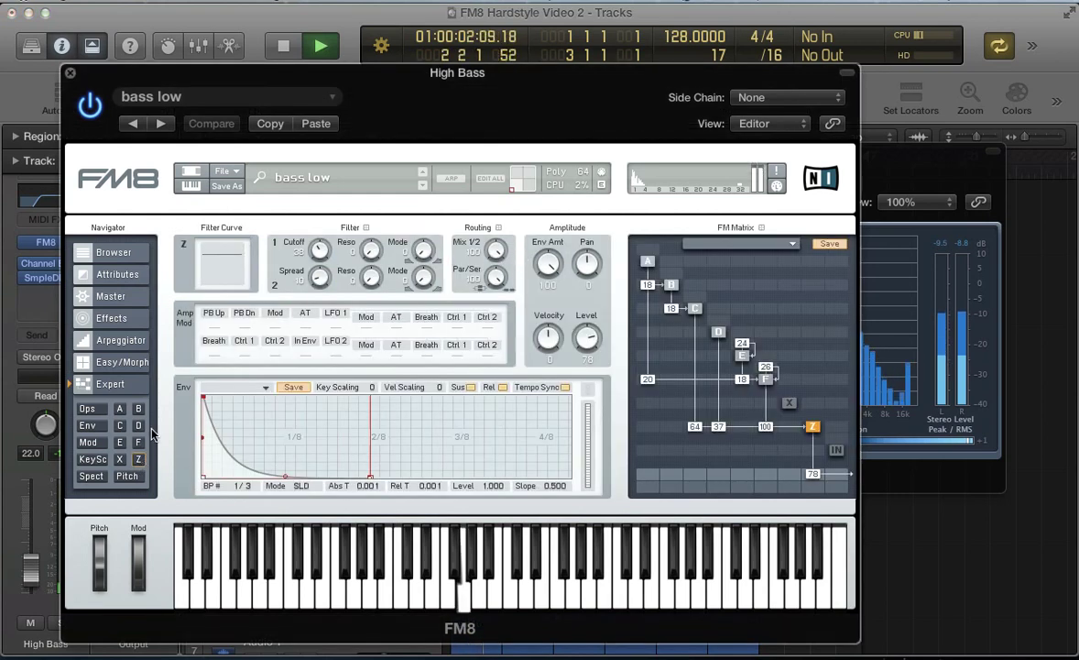
left_click_drag(321, 251, 320, 289)
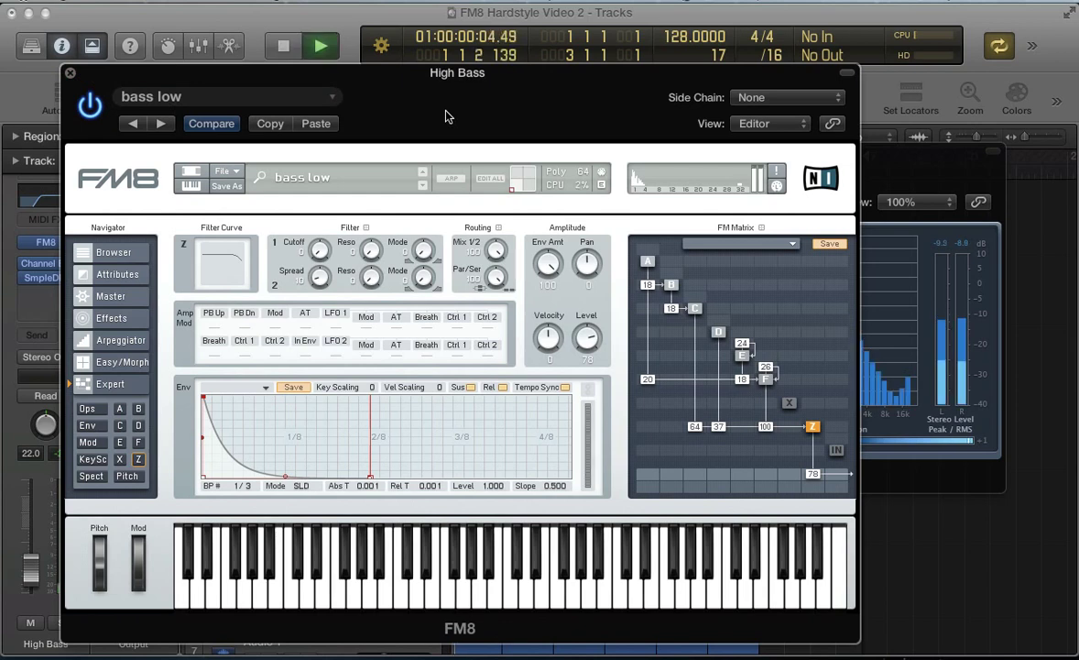
key("super+w")
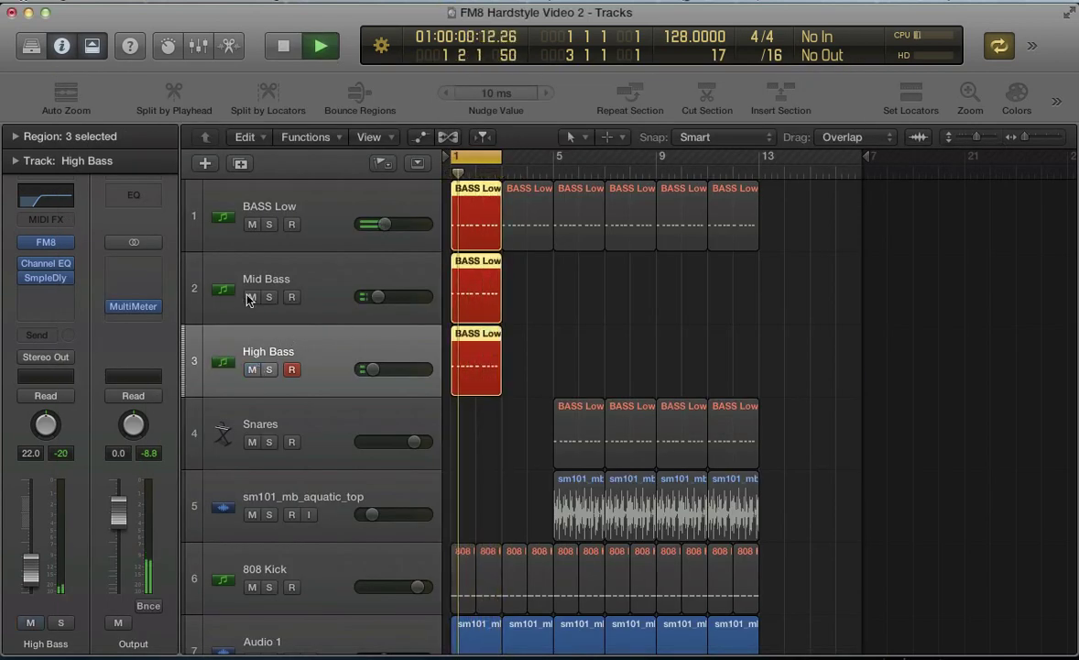
key("space")
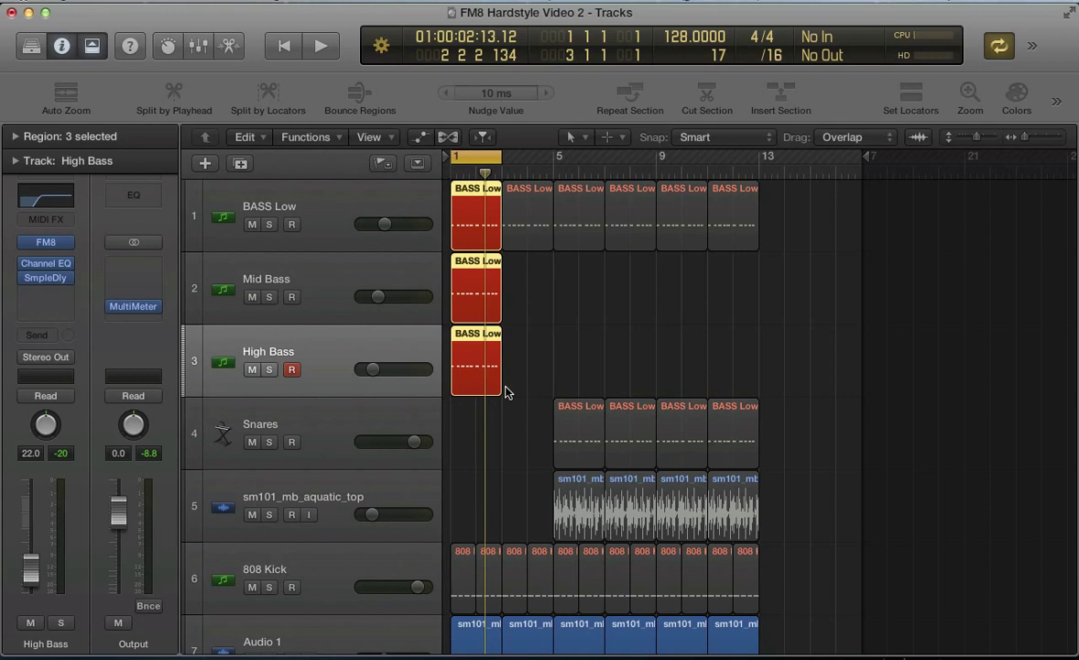
- Repeat the Mid Bass and High Bass regions together with 5 copies
left_click_drag(511, 391, 464, 291)
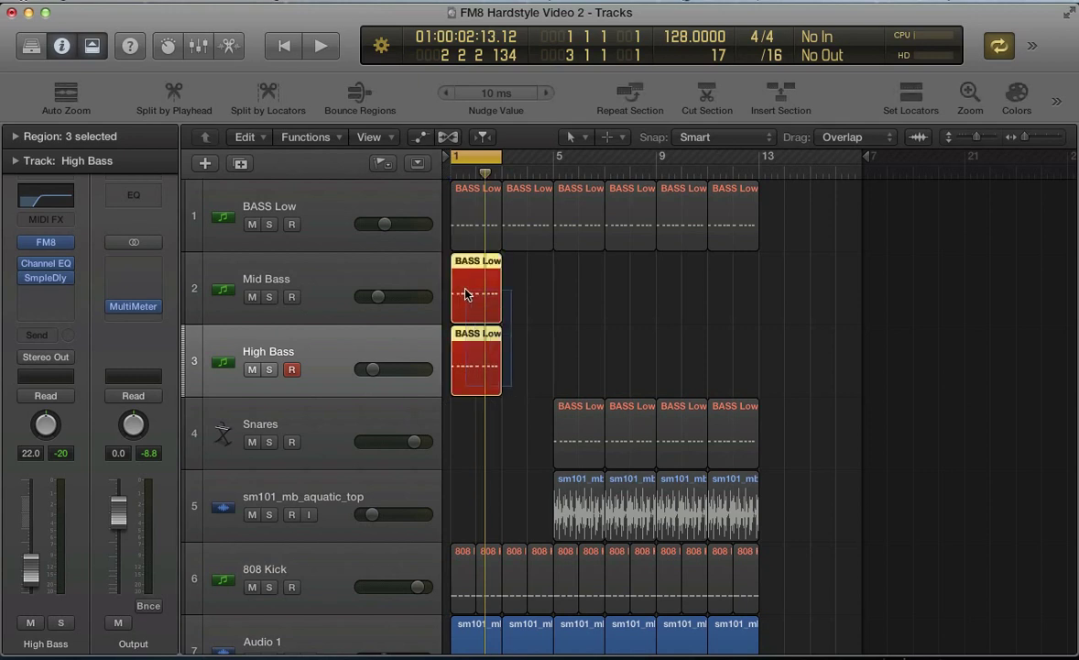
key("super+r")
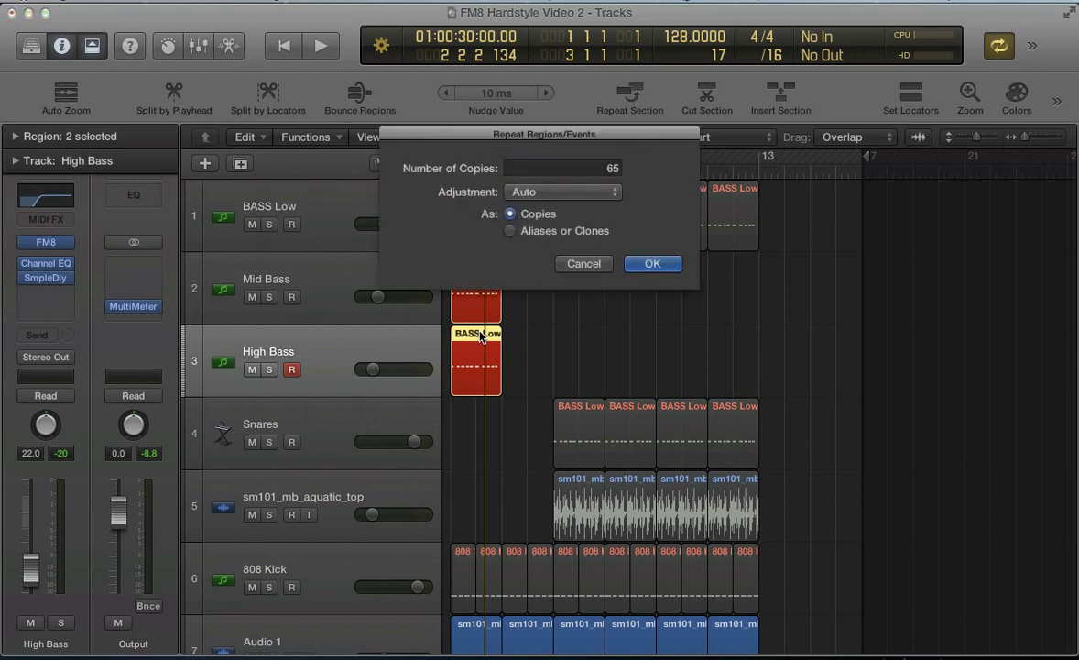
type("5")
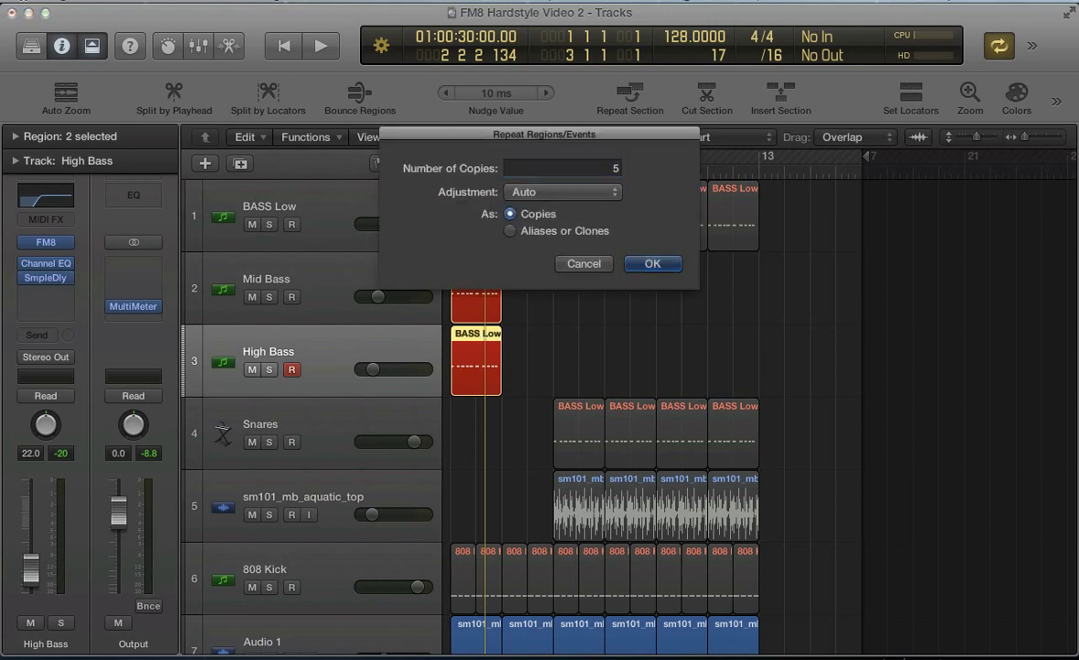
key("Return")
- Extend the cycle range to four bars, from bar 1 to bar 5
scroll(360, 438, "down", 3)
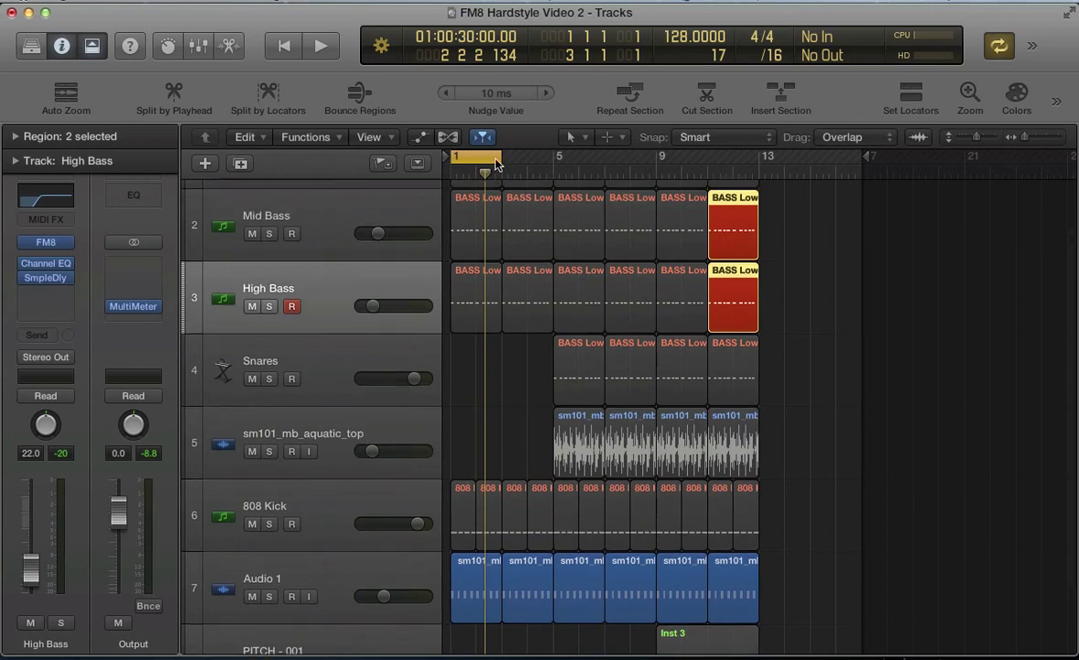
left_click(460, 159)
left_click_drag(456, 161, 553, 164)
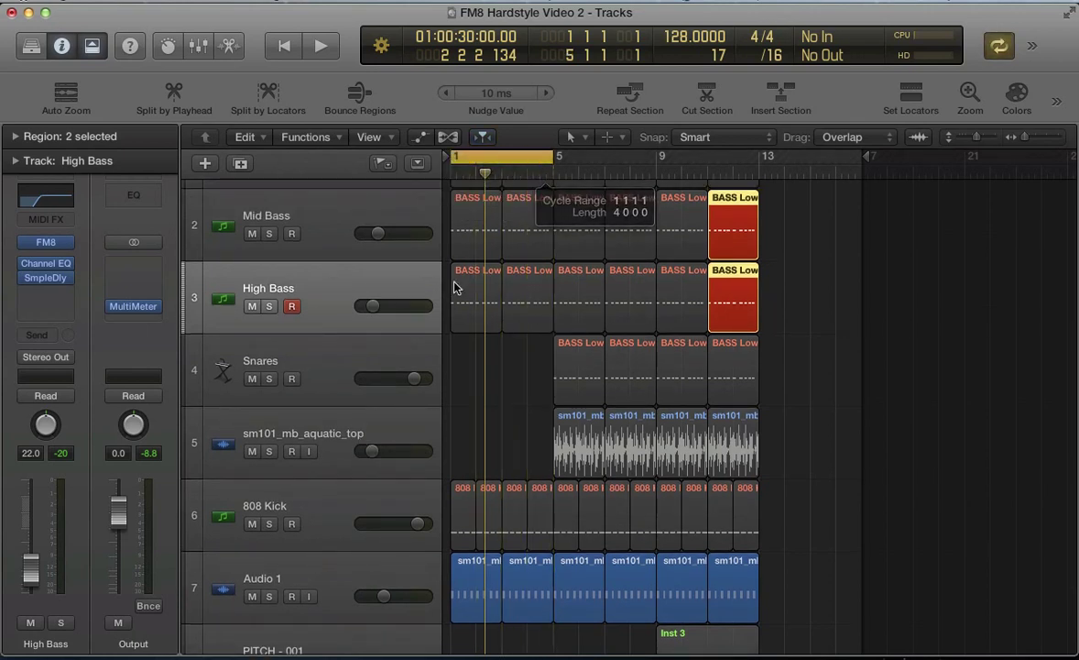
scroll(364, 356, "up", 3)
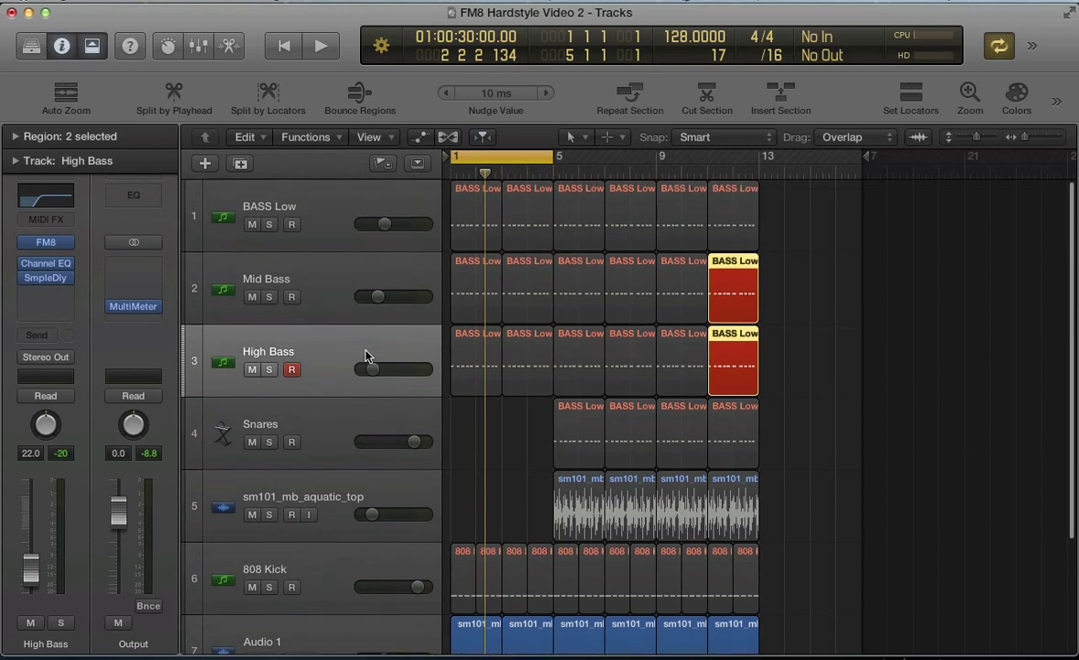
- Select the BASS Low, Mid Bass and High Bass tracks and route their outputs together to Bus 1 (Aux 1)
left_click(338, 213, "shift")
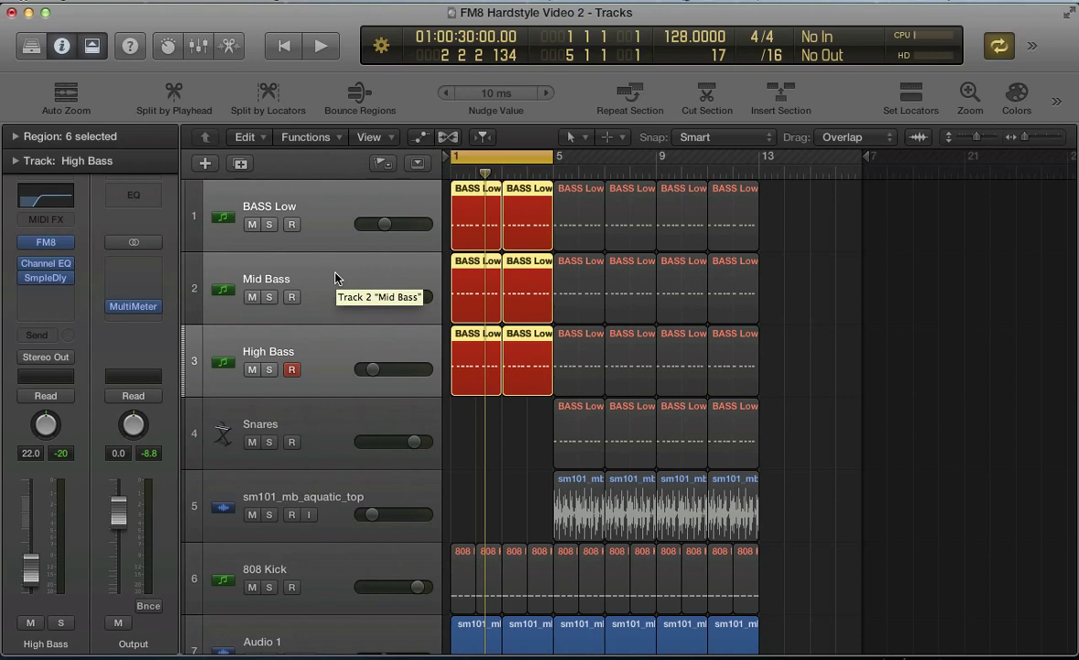
key("x")
scroll(286, 492, "up", 5)
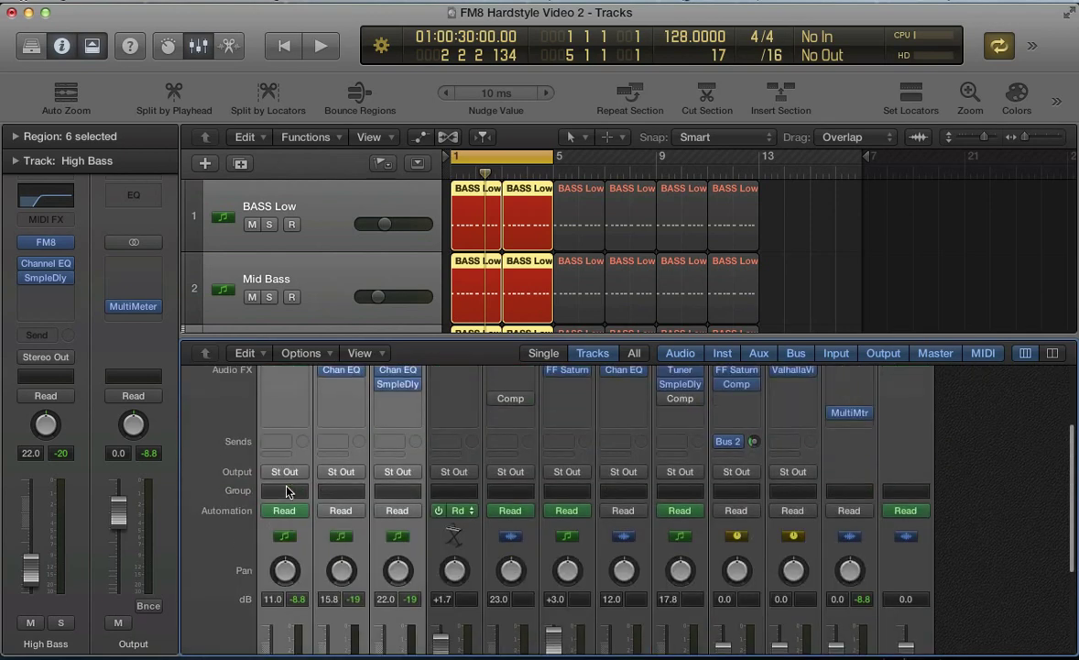
scroll(739, 473, "up", 3)
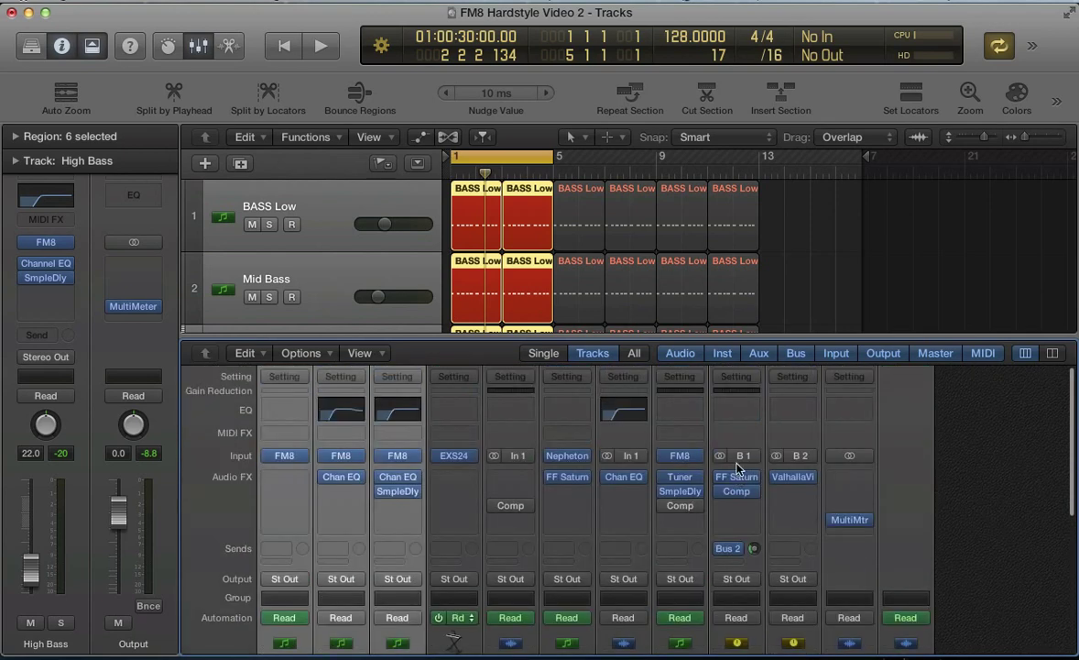
scroll(733, 514, "down", 6)
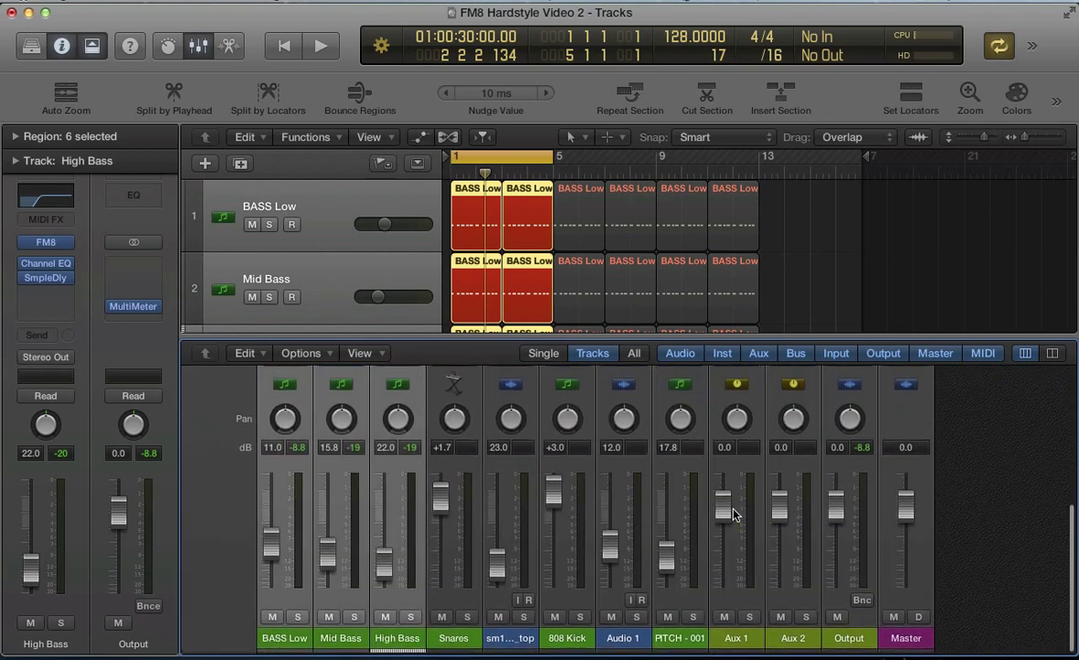
scroll(275, 464, "up", 4)
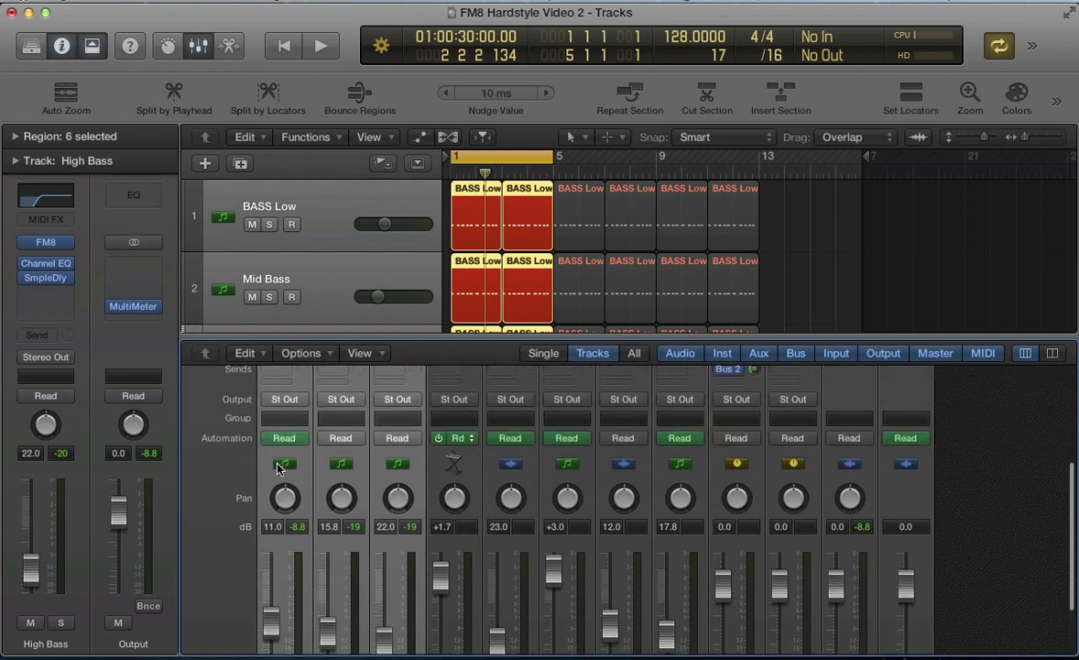
left_click(285, 431)
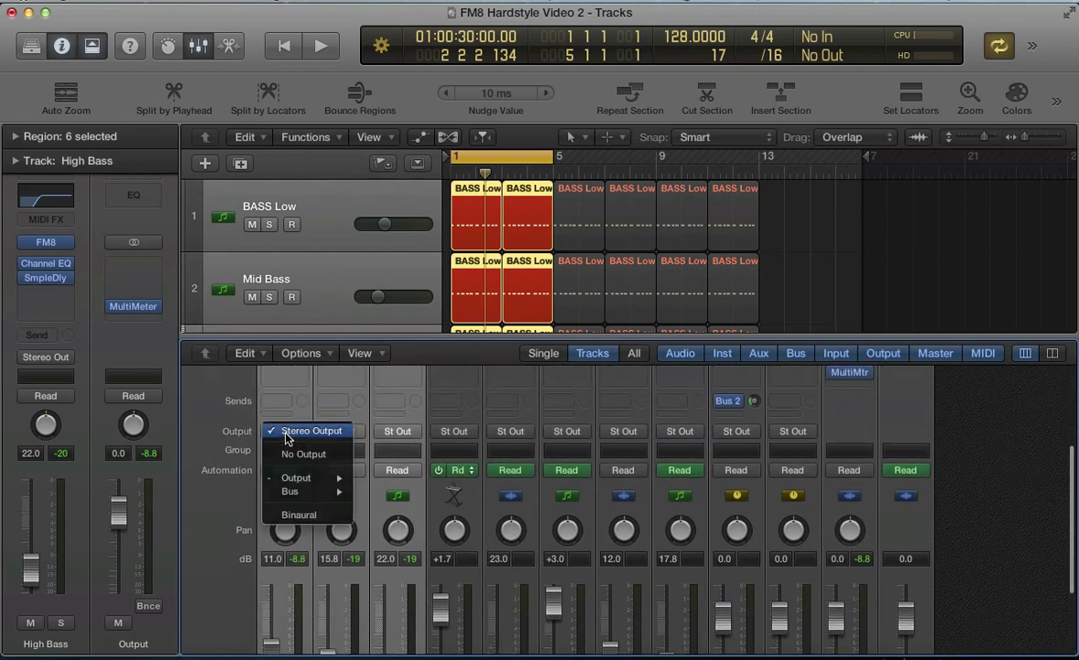
mouse_move(312, 491)
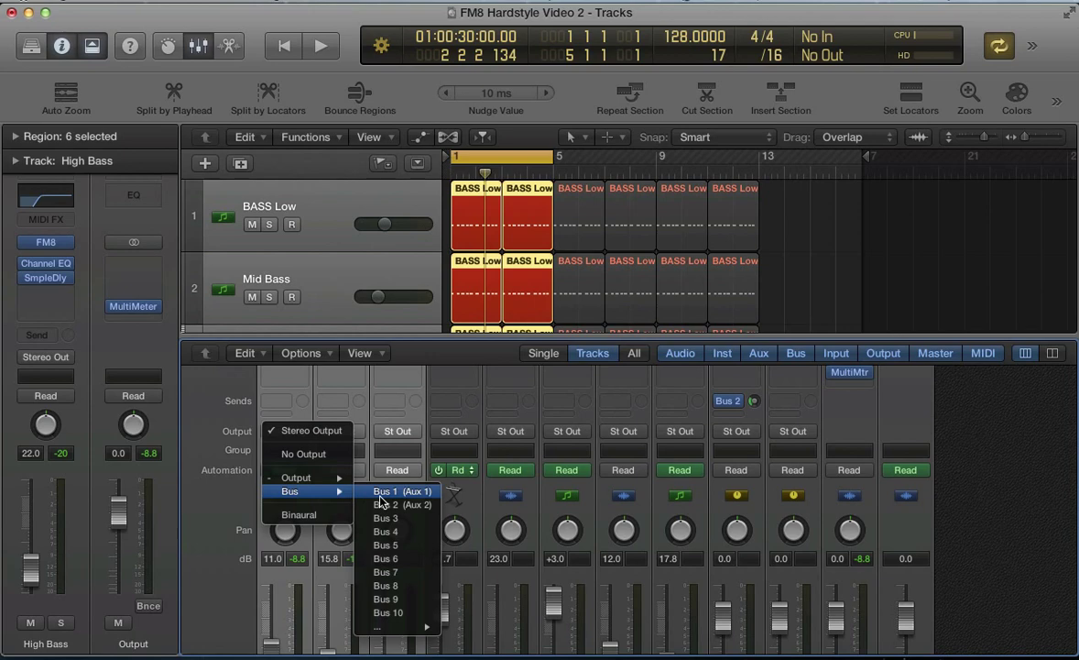
left_click(380, 496)
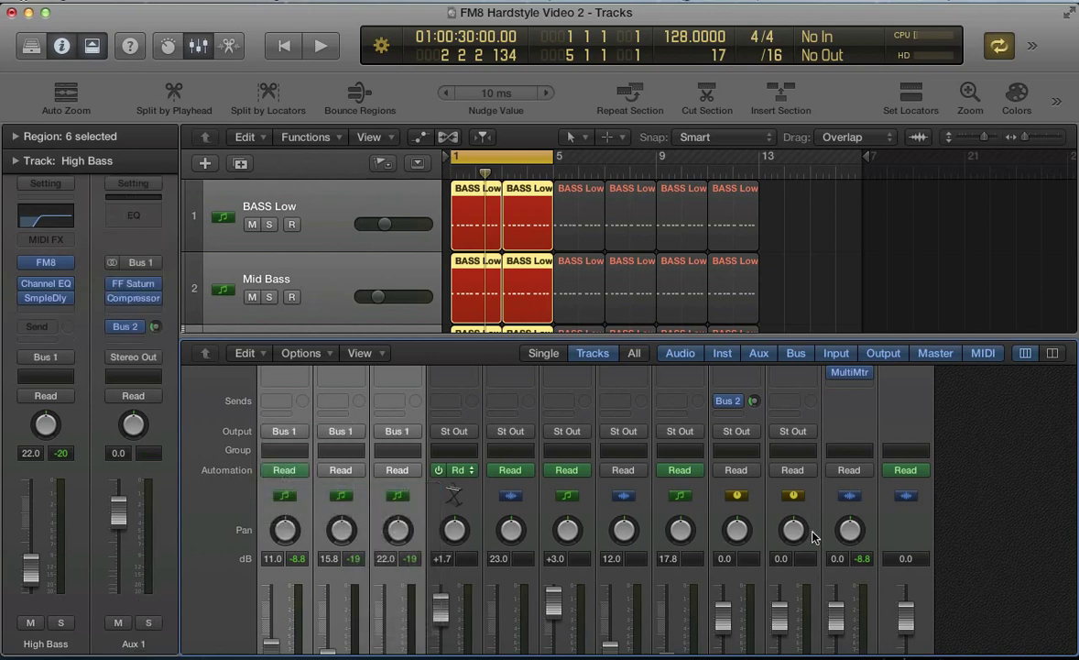
- Audition the three bass layers through Aux 1 and check the bus levels and effect chain in the mixer
scroll(765, 556, "down", 4)
key("space")
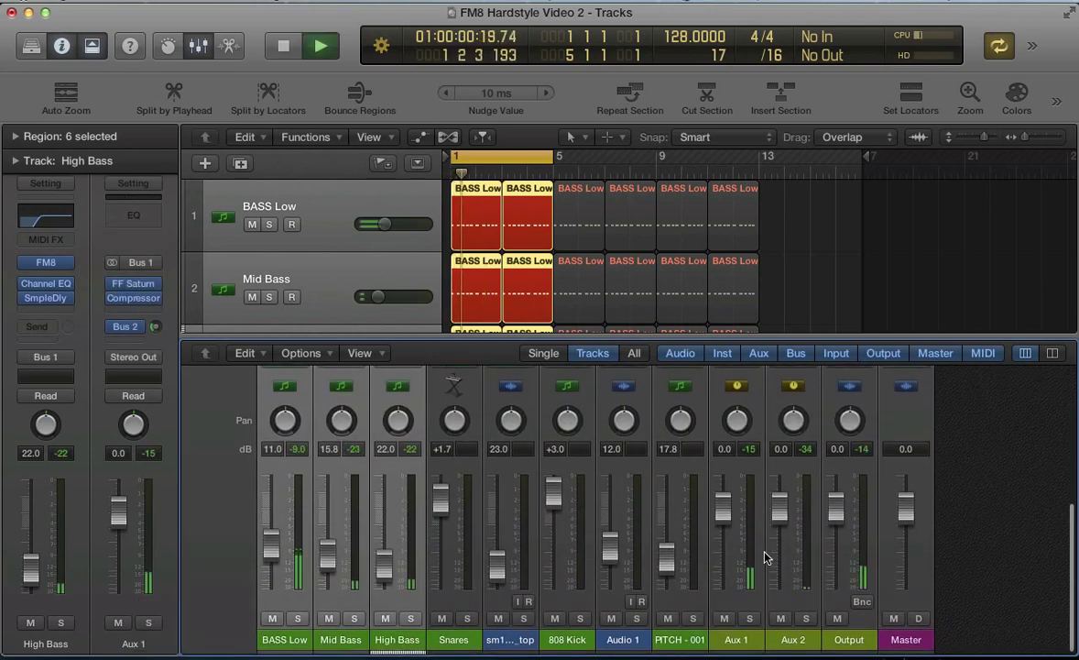
scroll(765, 556, "up", 4)
scroll(765, 556, "down", 2)
scroll(765, 556, "up", 4)
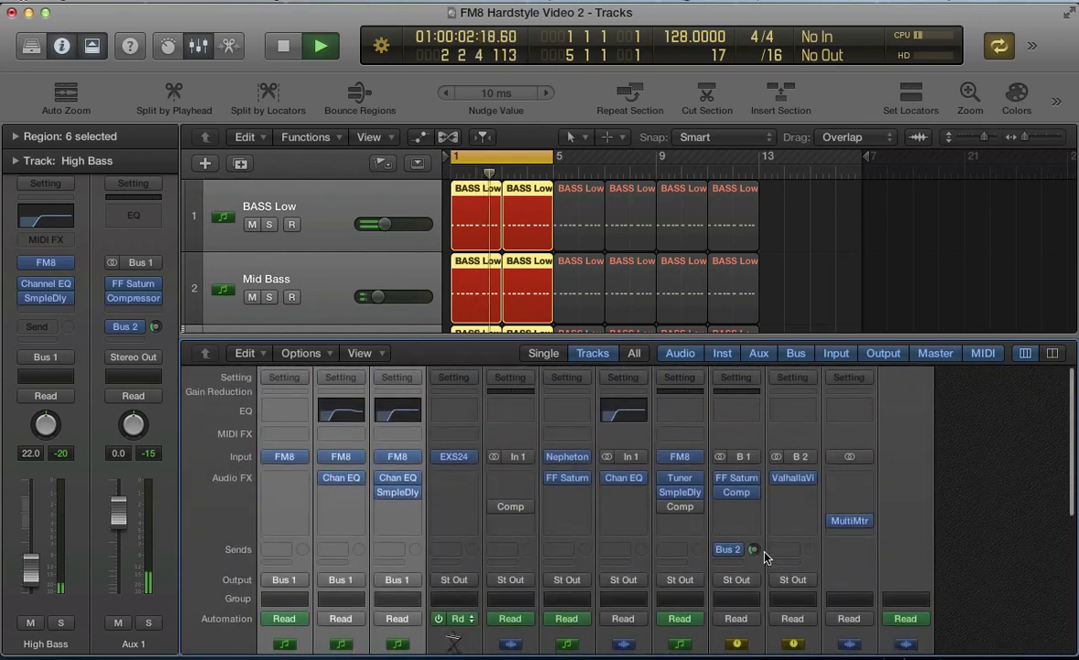
key("space")
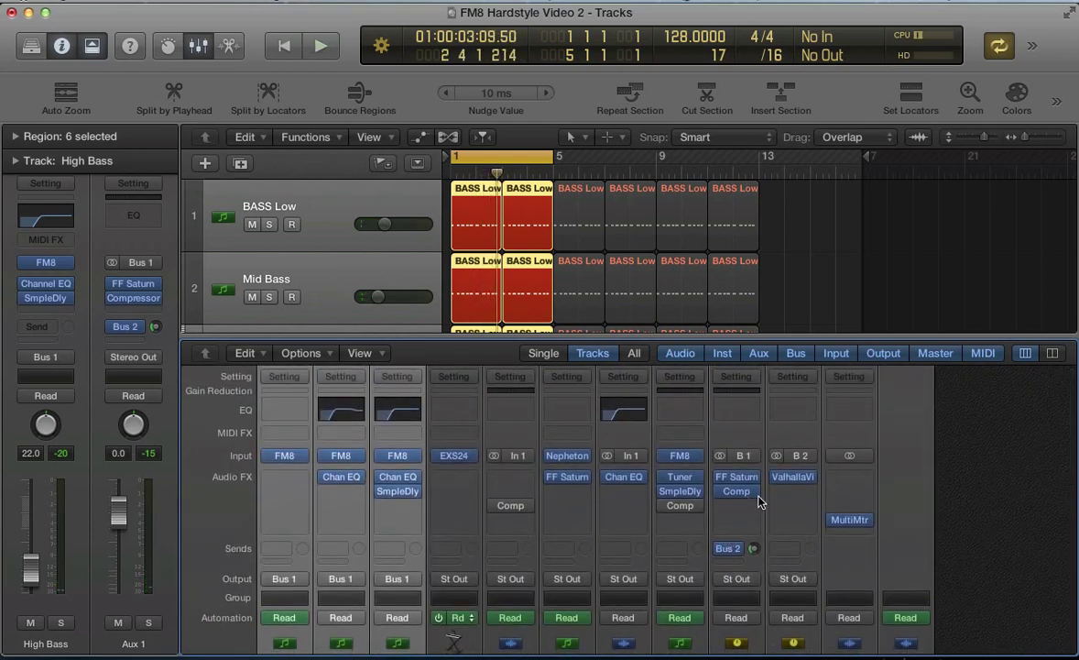
- Open FF Saturn on Aux 1 and compare the bass with the plug-in bypassed and enabled during playback
left_click(736, 476)
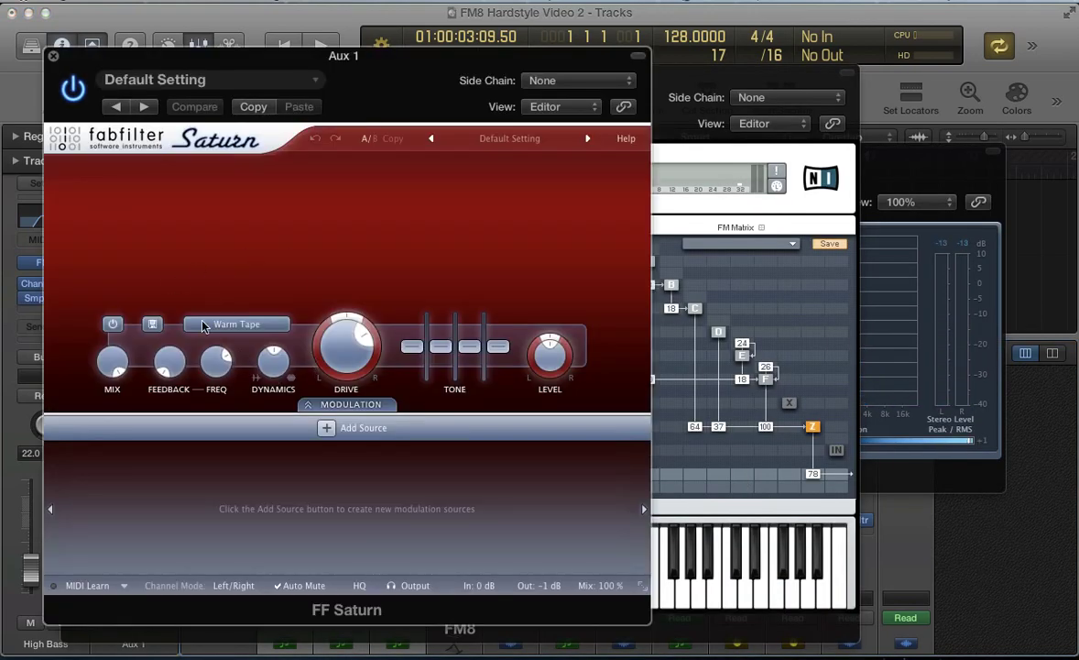
key("space")
left_click(73, 93)
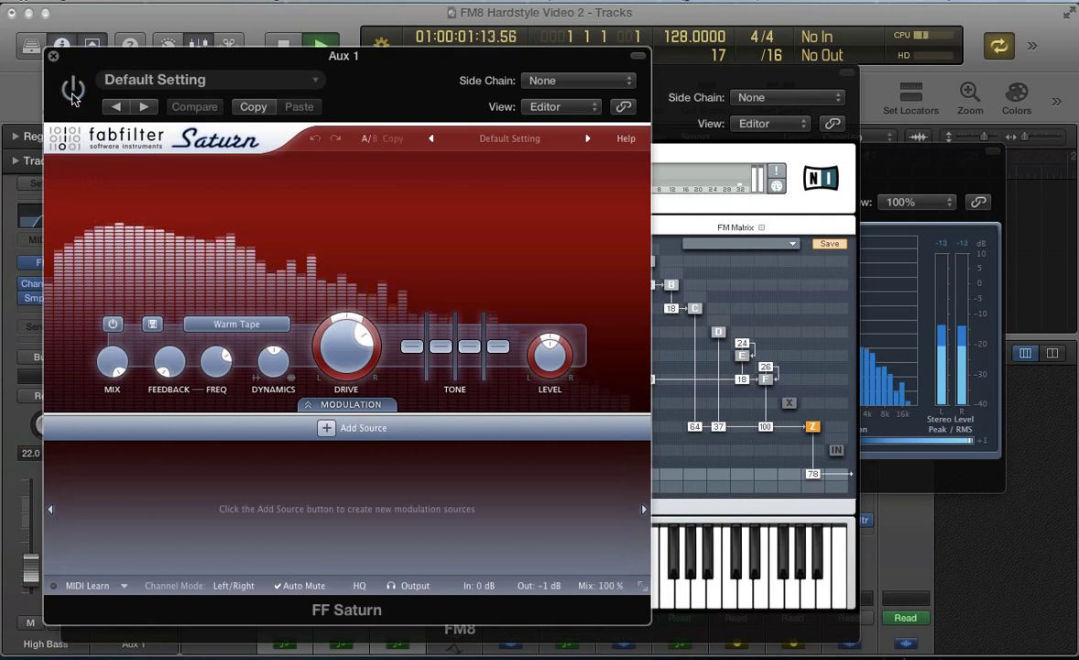
left_click(74, 91)
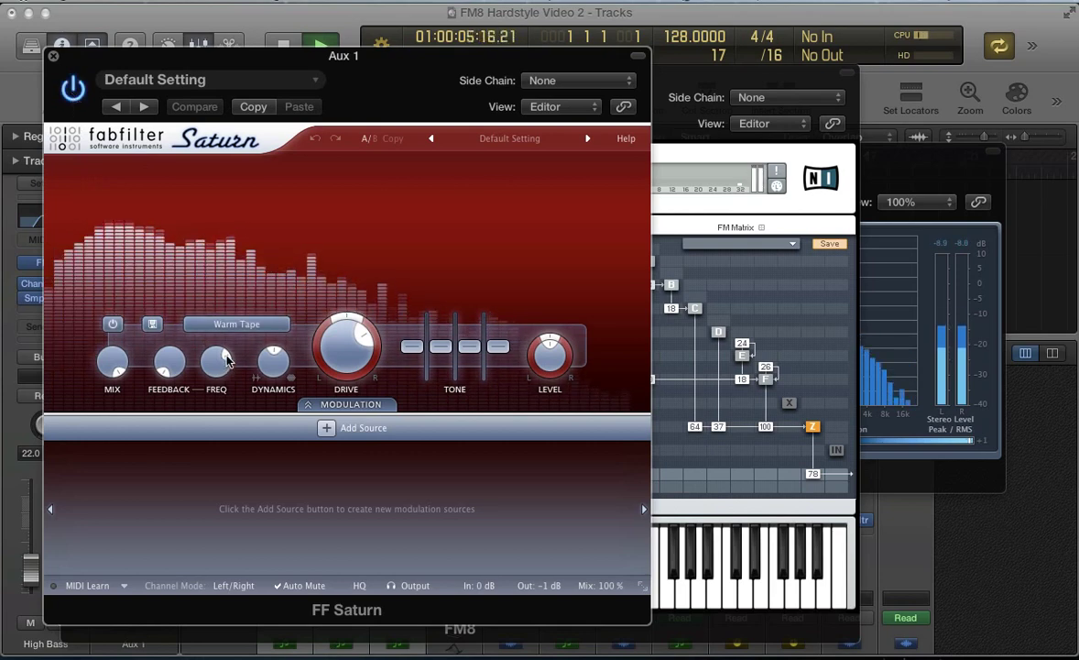
key("space")
- Review Saturn's saturation styles, keep Warm Tape, and audition the bass with the existing drive
left_click(213, 322)
left_click(209, 292)
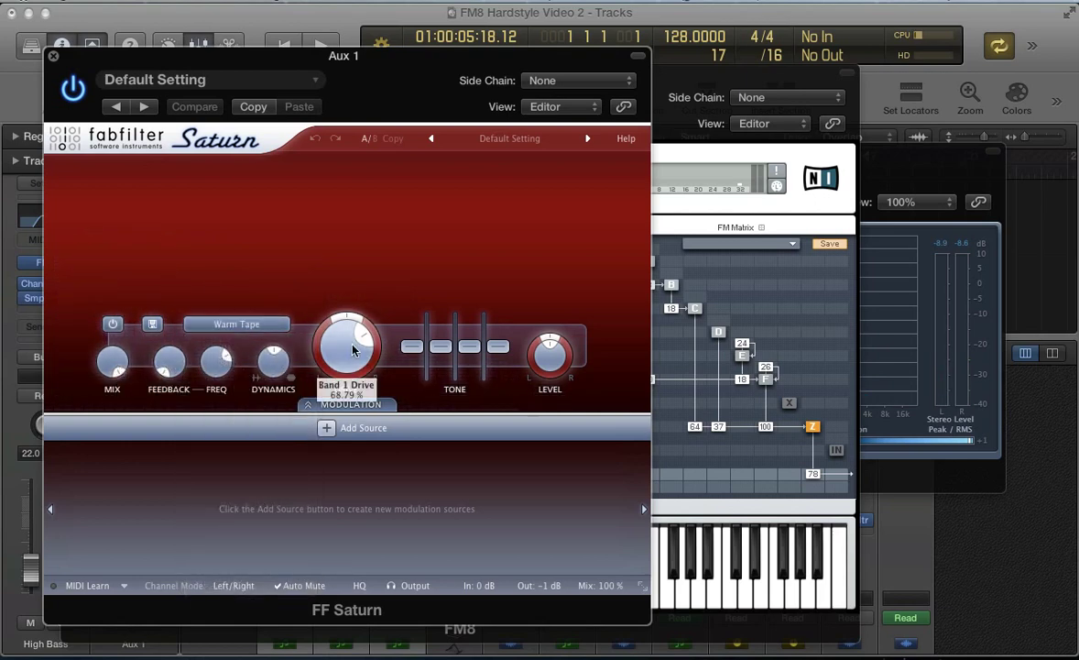
key("space")
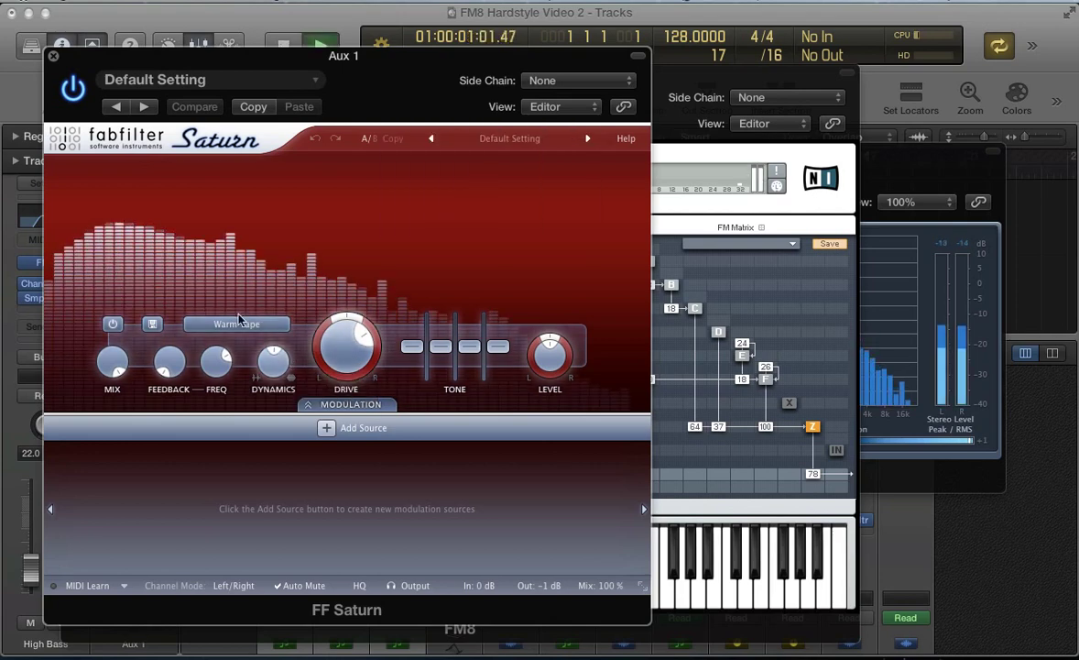
key("space")
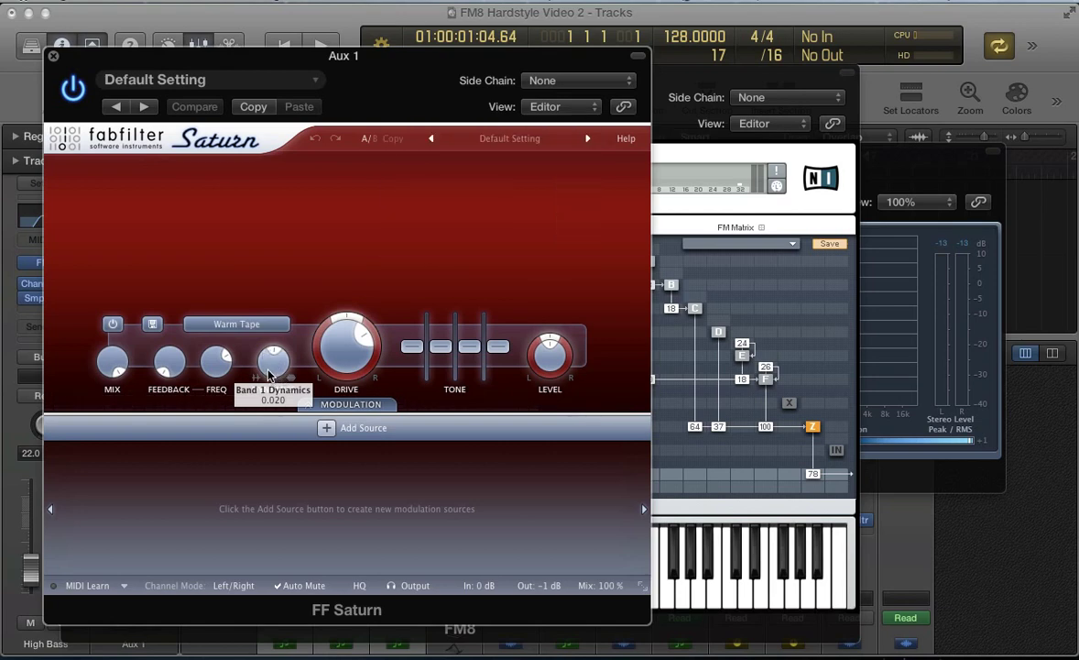
- Raise Saturn's Band 1 Dynamics well above its centre position while auditioning the bass bus
left_click_drag(269, 376, 255, 312)
key("space")
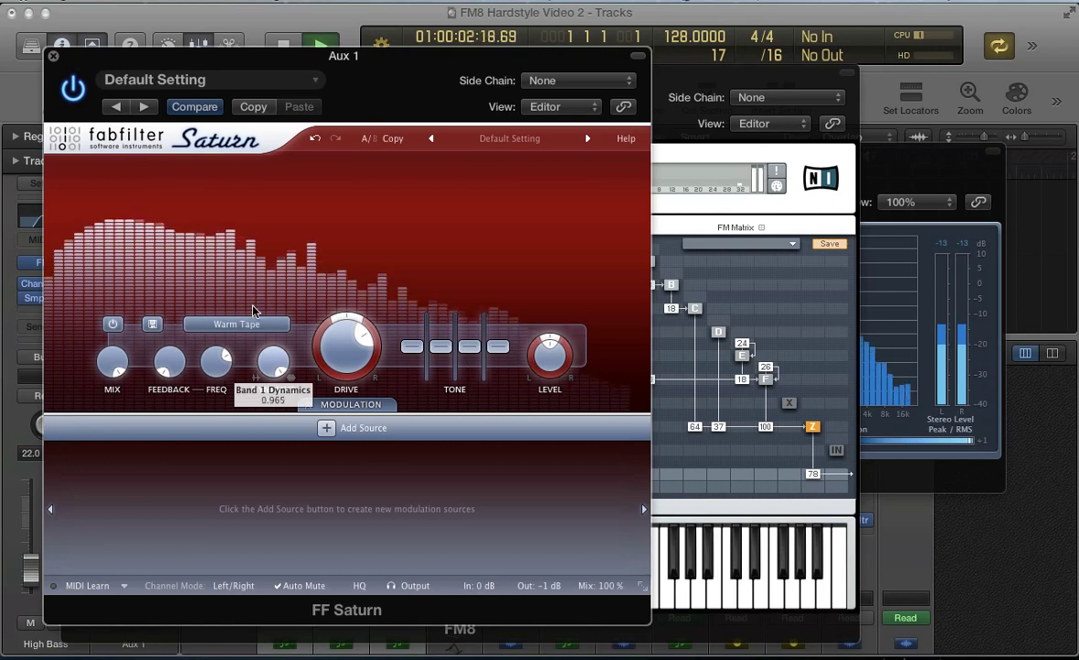
key("space")
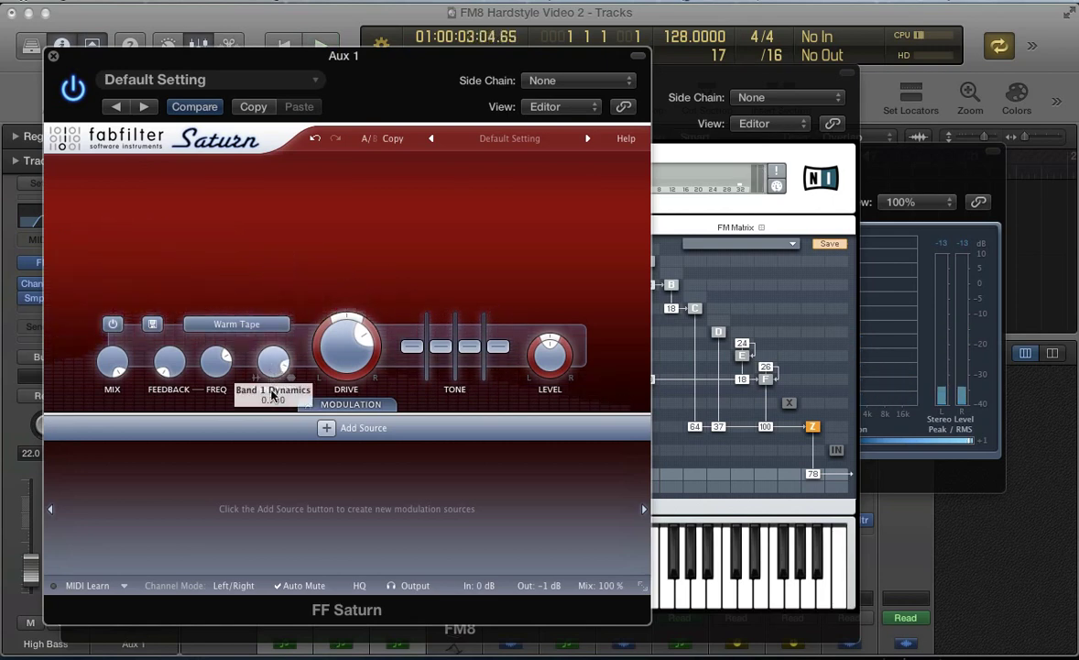
key("space")
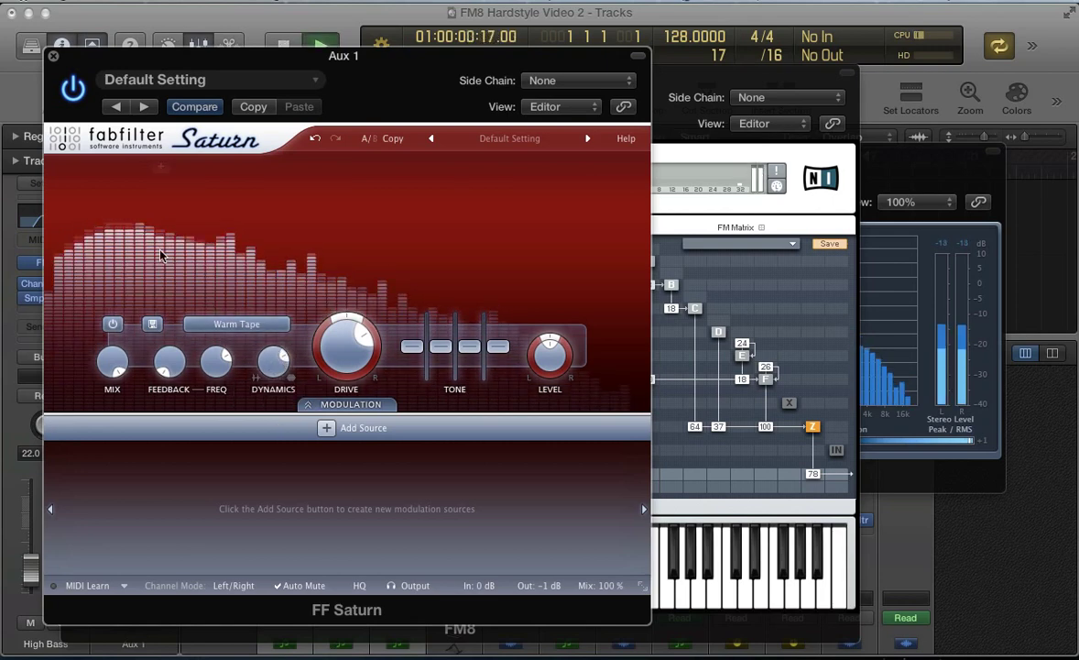
- Compare the bass bus with Saturn bypassed and enabled during playback, and close the Saturn and High Bass FM8 windows
left_click(74, 95)
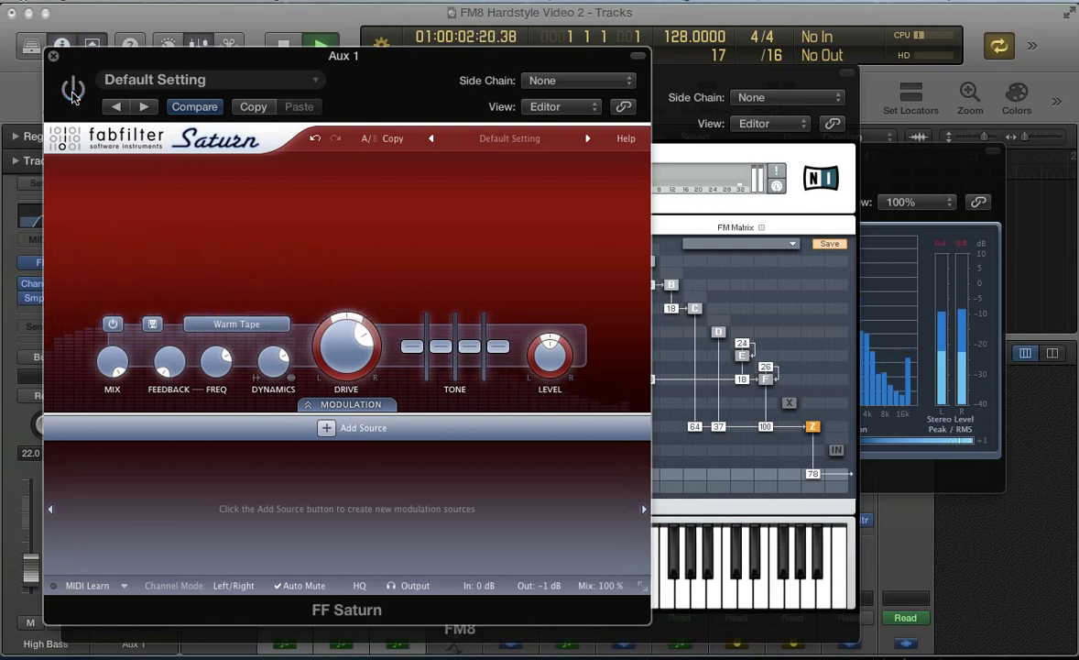
left_click(73, 91)
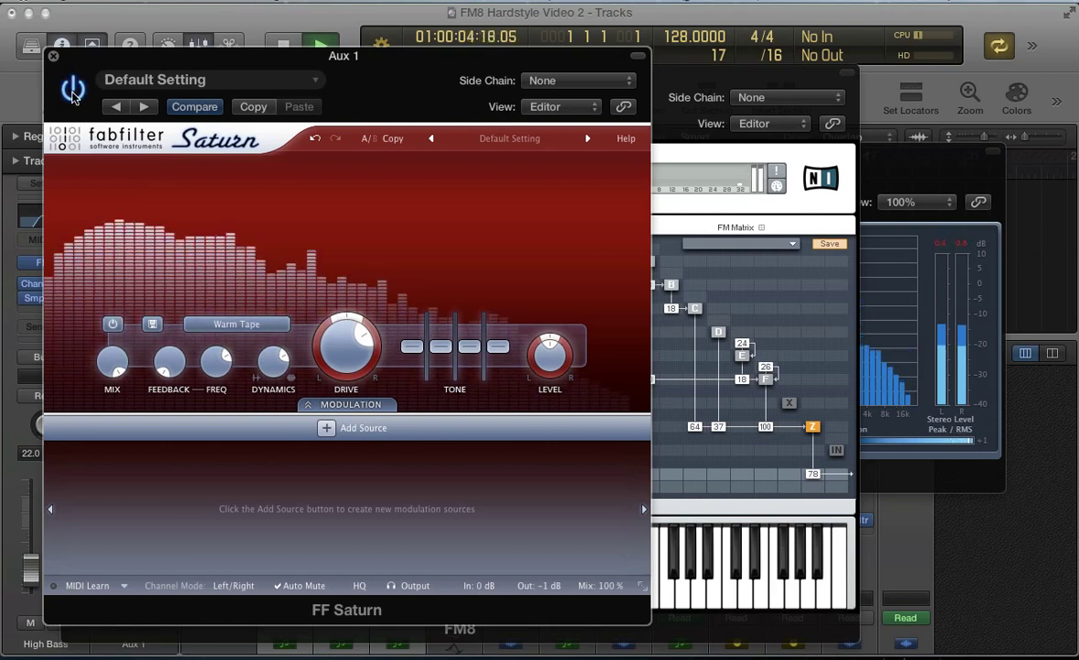
key("space")
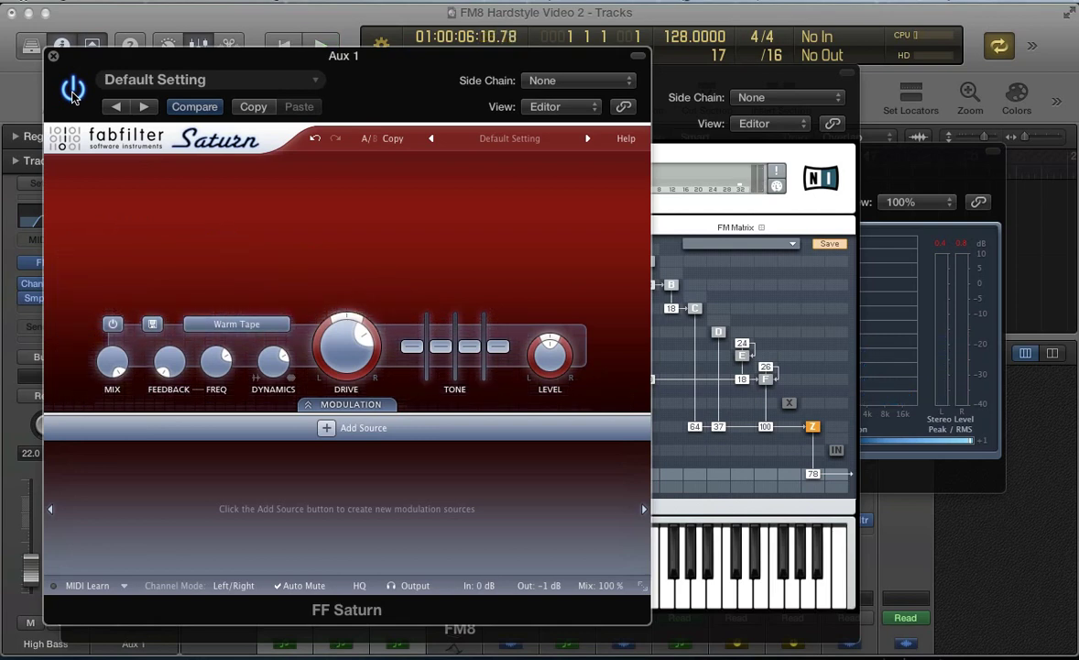
left_click(52, 57)
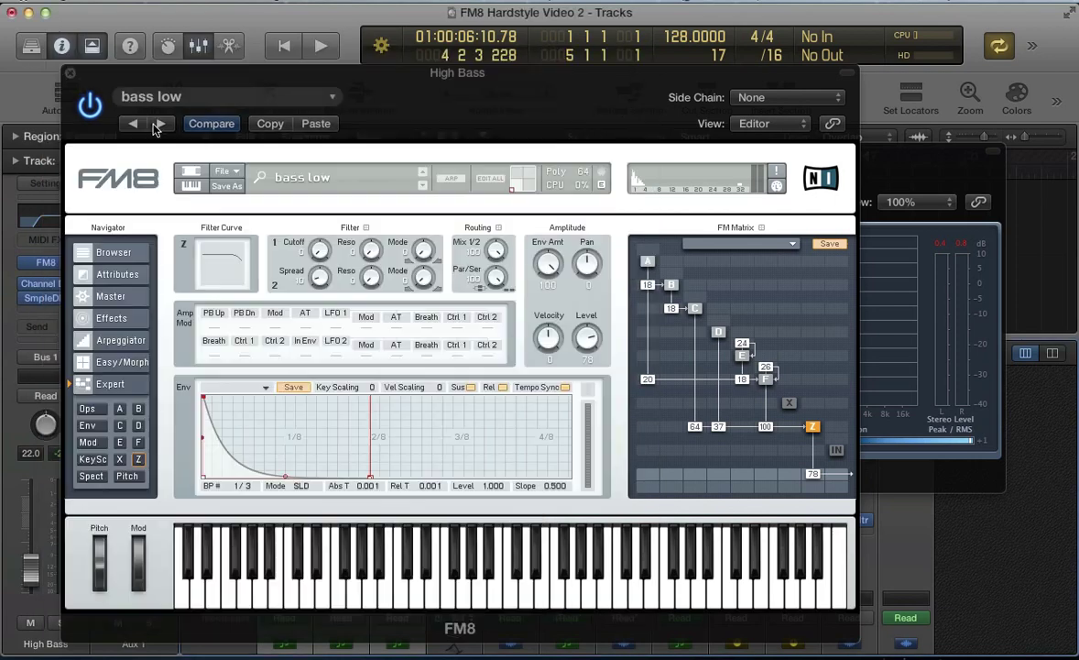
left_click(69, 74)
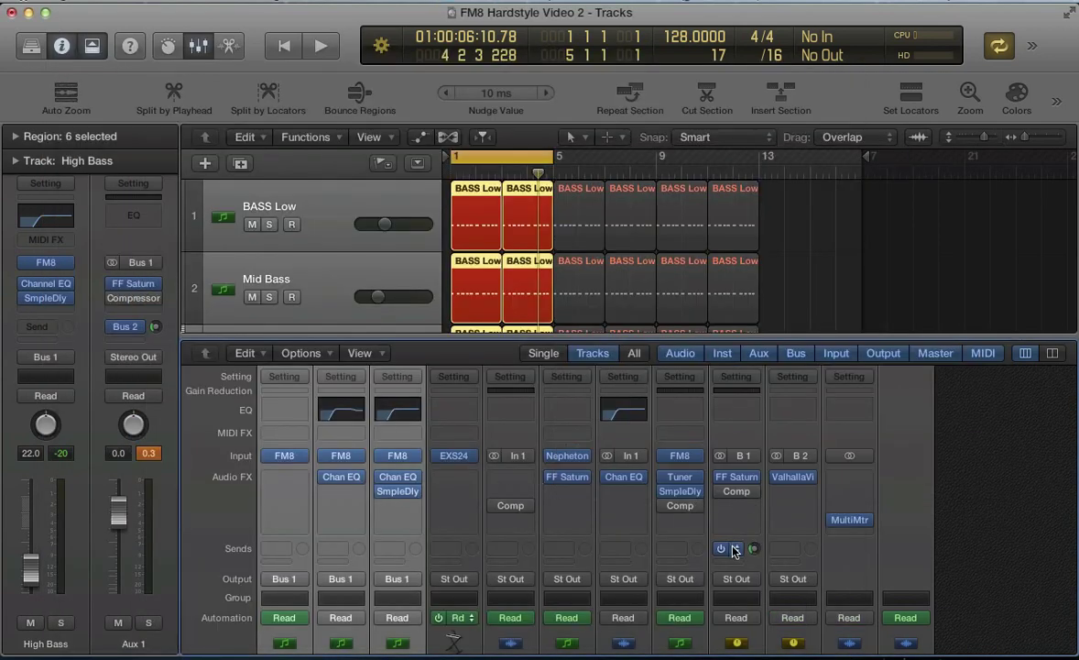
- Open ValhallaVintageVerb on Aux 2 and compare the bass with the reverb bypassed and enabled during playback
left_click(793, 477)
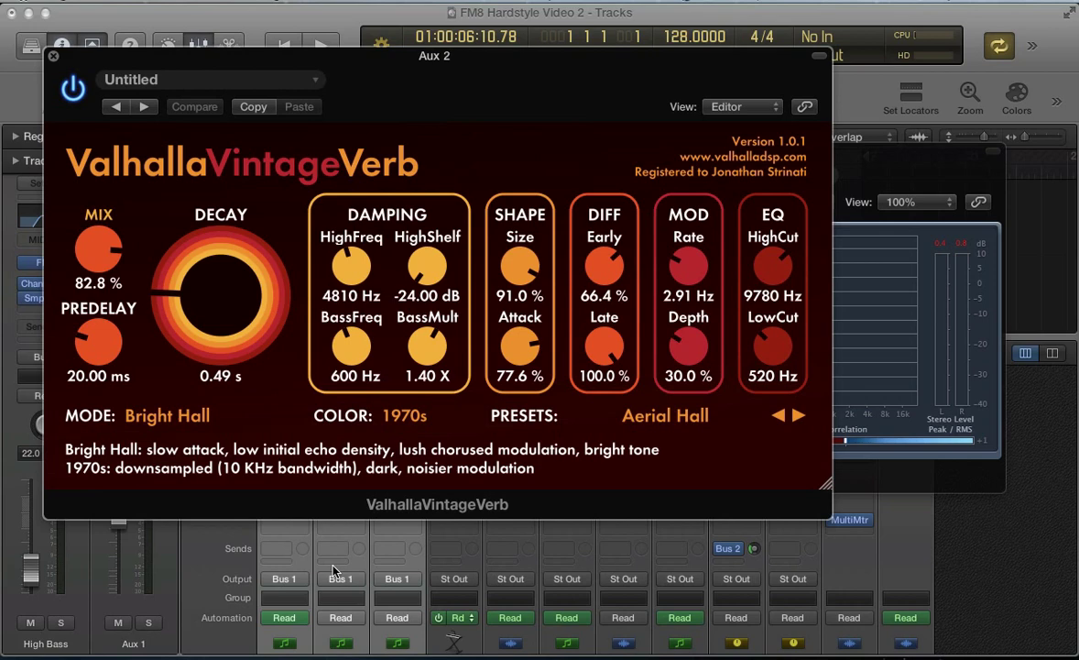
key("space")
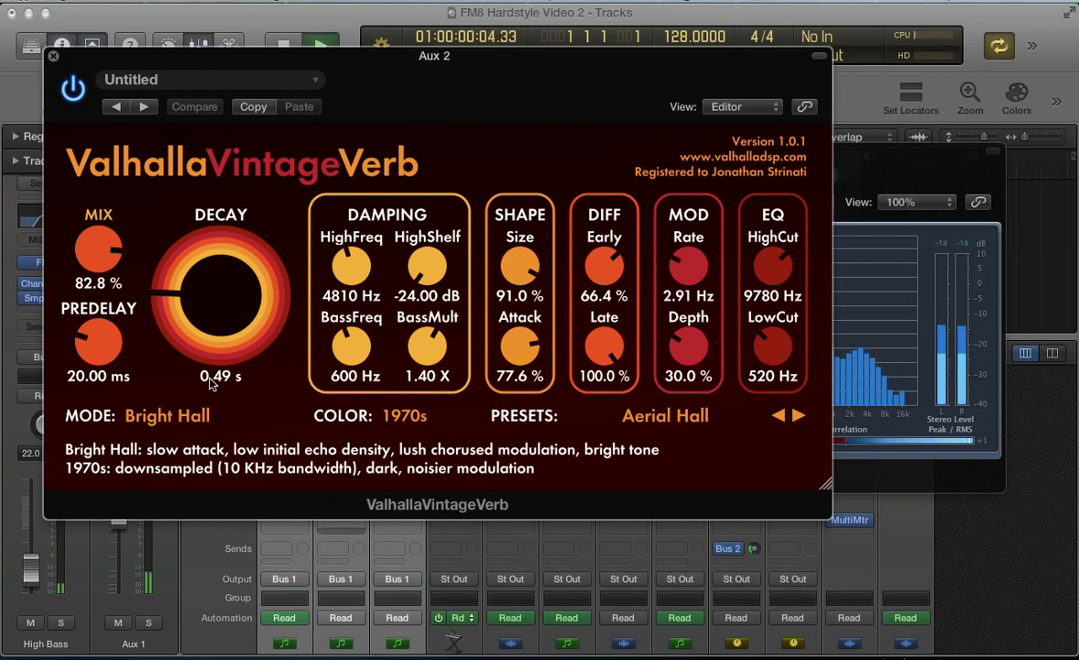
left_click(72, 89)
left_click(72, 89)
key("space")
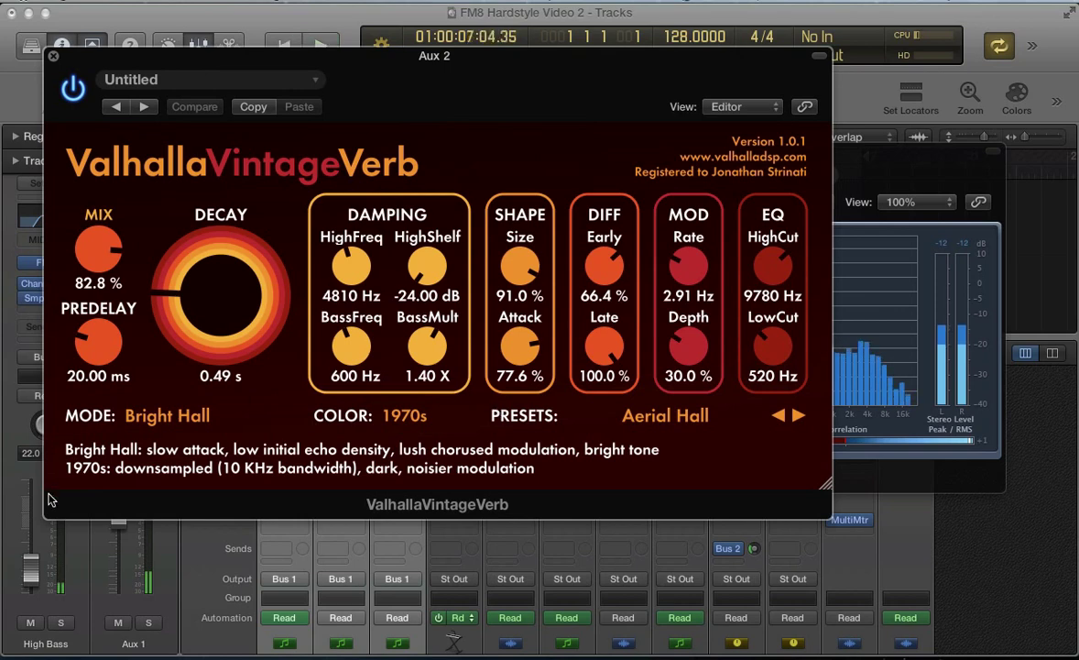
key("super+w")
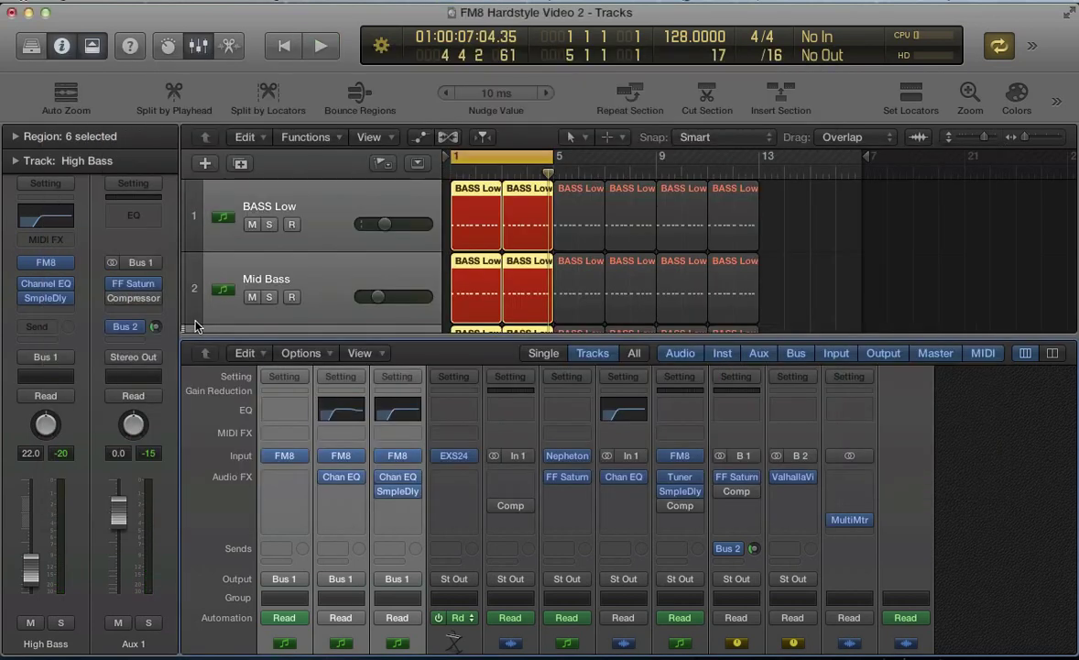
- Insert a stereo Channel EQ below the reverb on Aux 2 and enable its low cut at 220 Hz, 24 dB/Oct
left_click(793, 508)
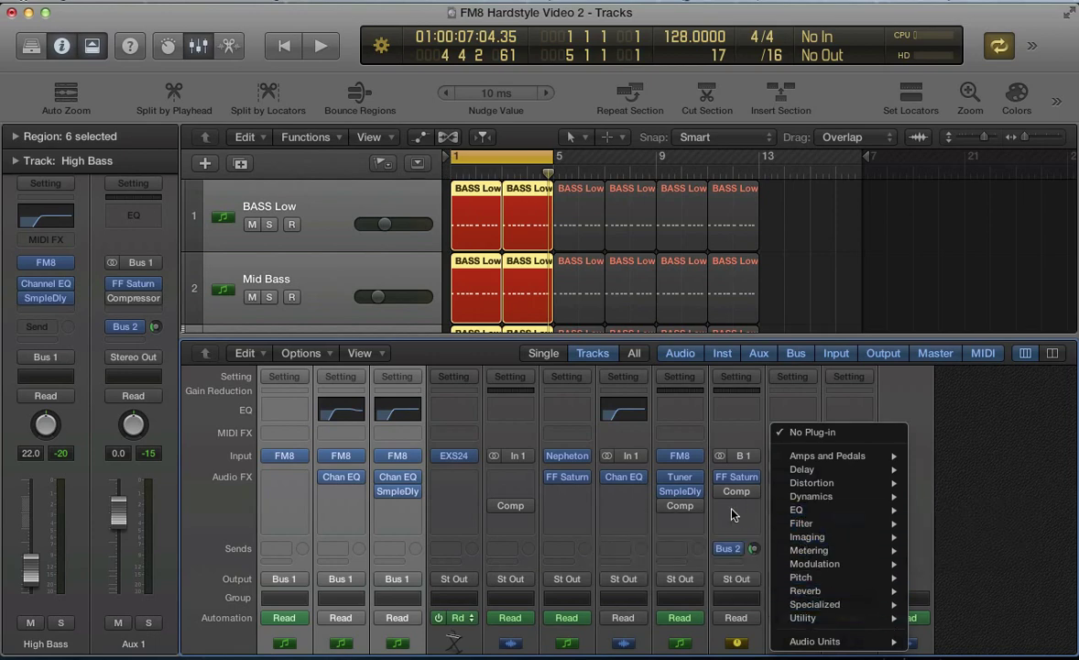
mouse_move(825, 516)
mouse_move(948, 519)
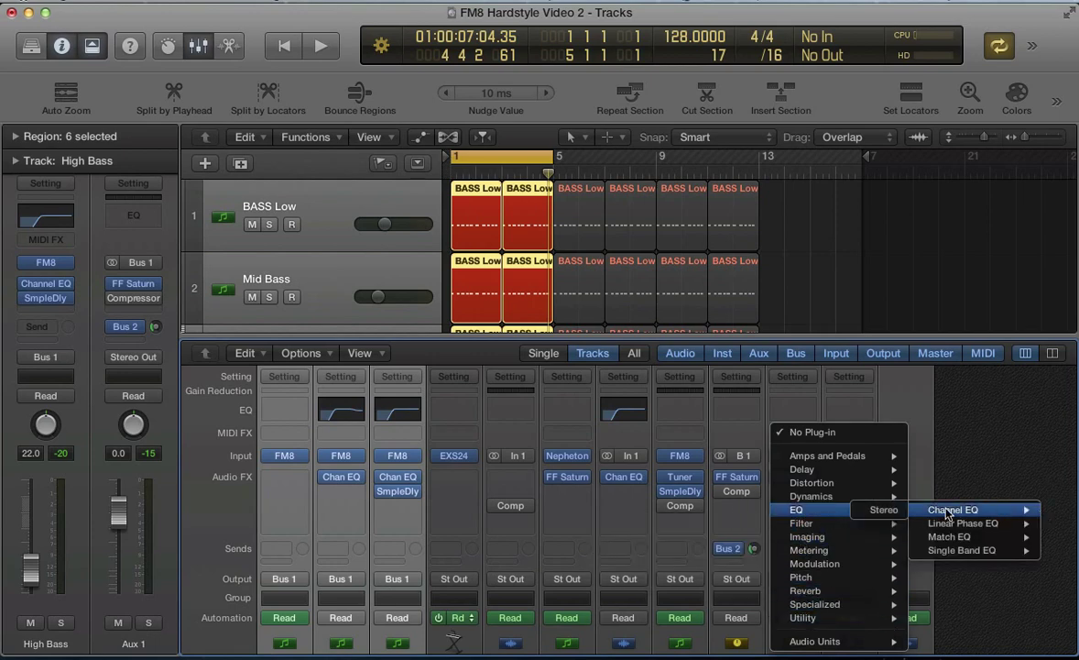
left_click(879, 509)
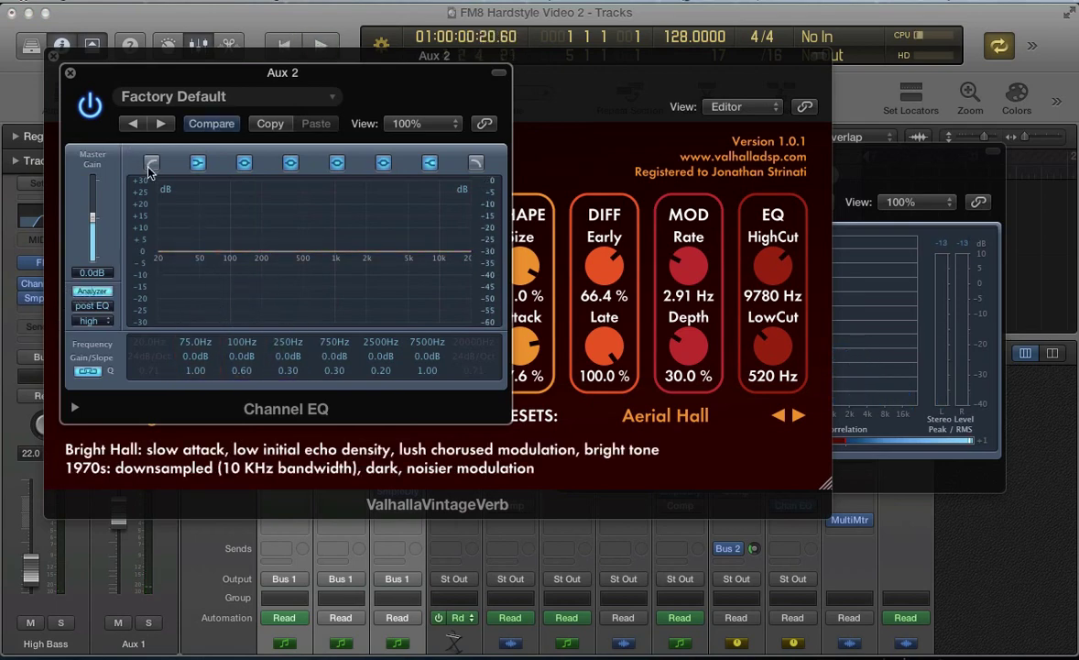
left_click_drag(135, 343, 154, 255)
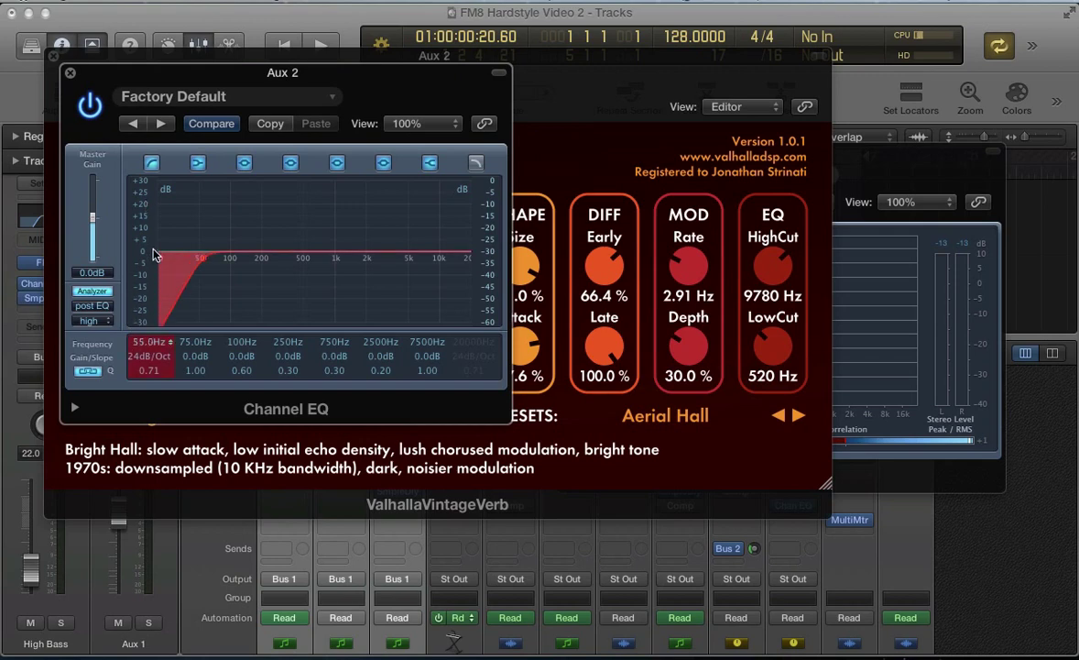
left_click_drag(169, 201, 171, 196)
key("space")
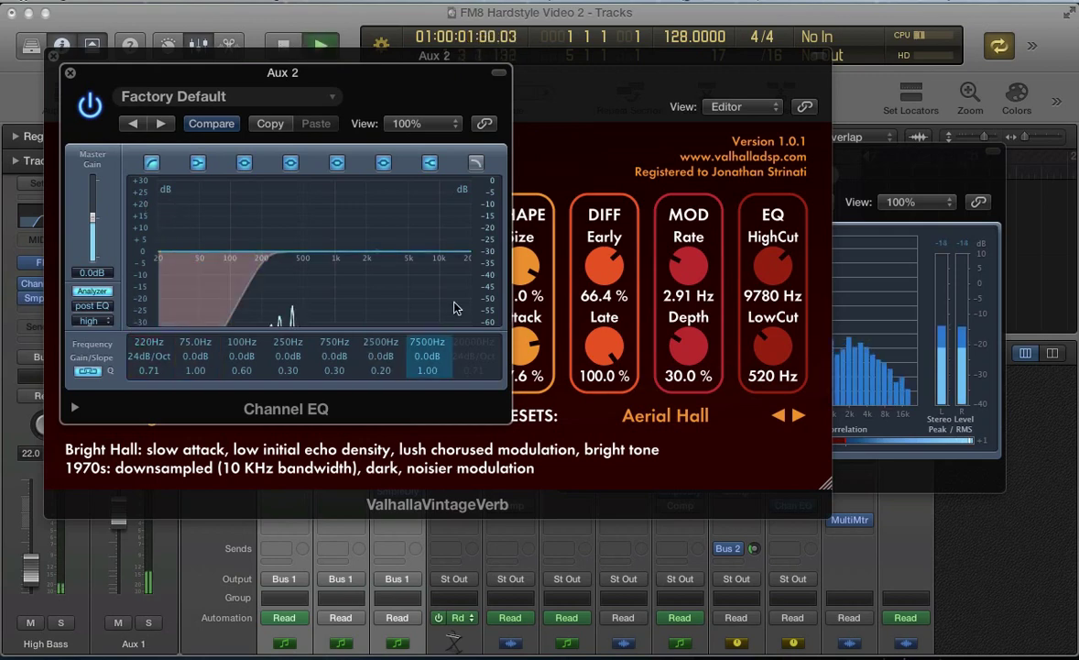
- Set the Aux 2 Channel EQ's high shelf to -5.5 dB at 5300 Hz while auditioning, and close the Aux 2 plug-in windows
left_click_drag(487, 269, 491, 200)
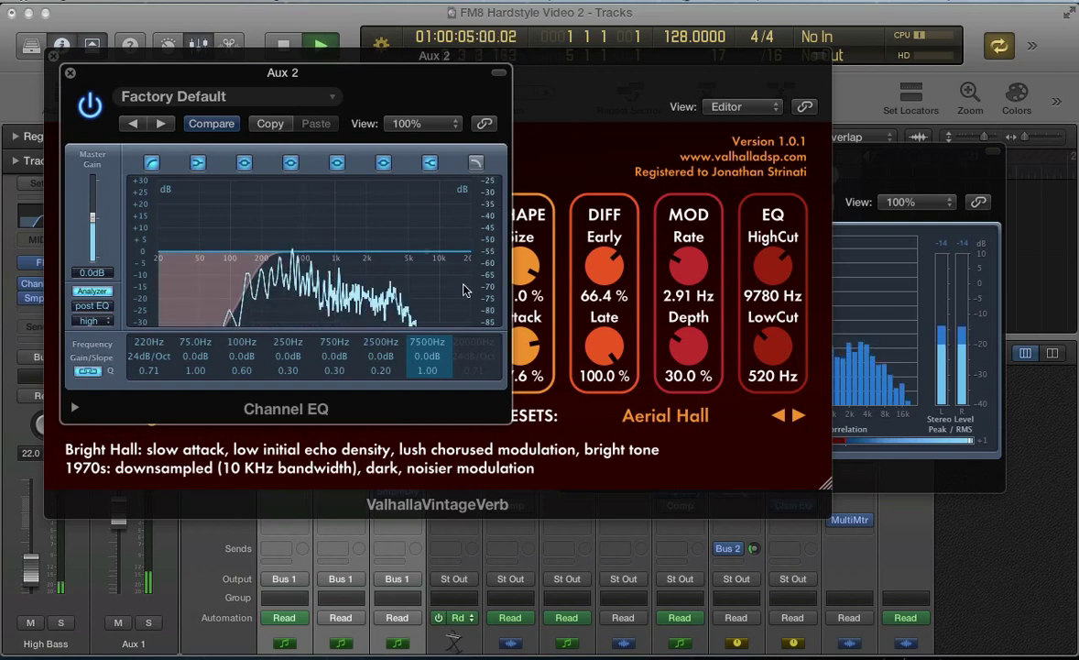
left_click_drag(453, 270, 437, 286)
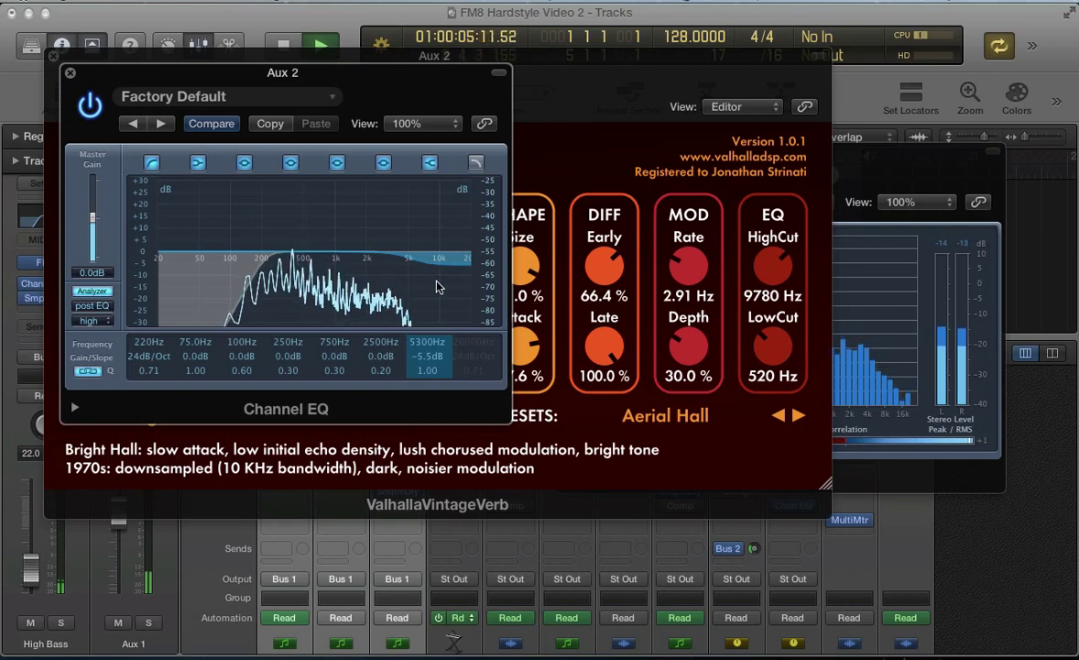
key("space")
left_click(68, 74)
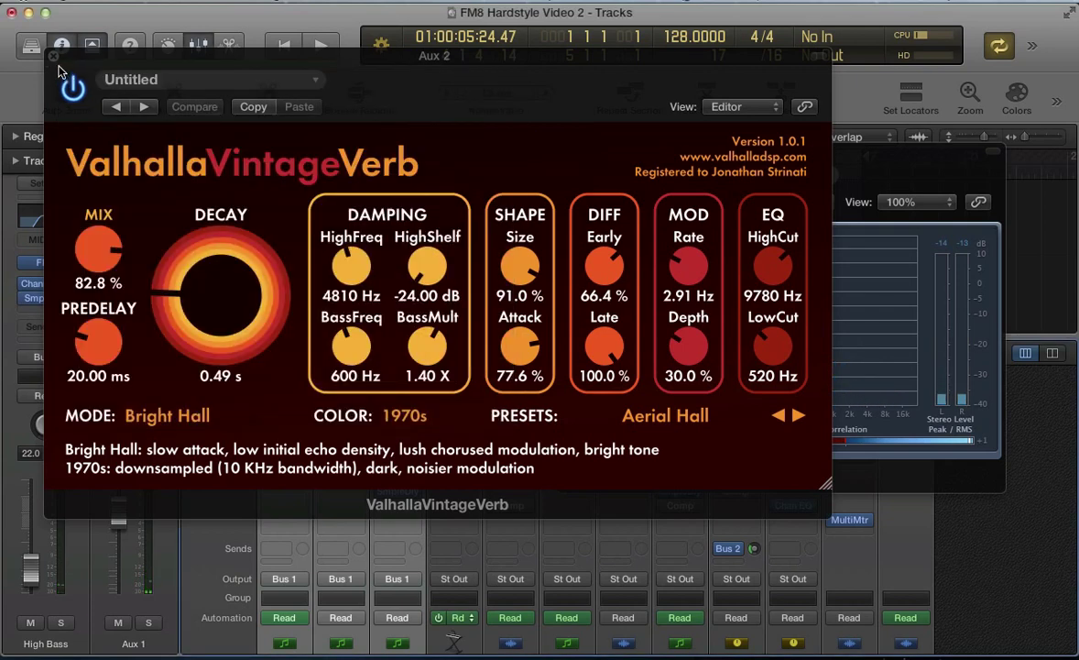
left_click(53, 58)
key("super+w")
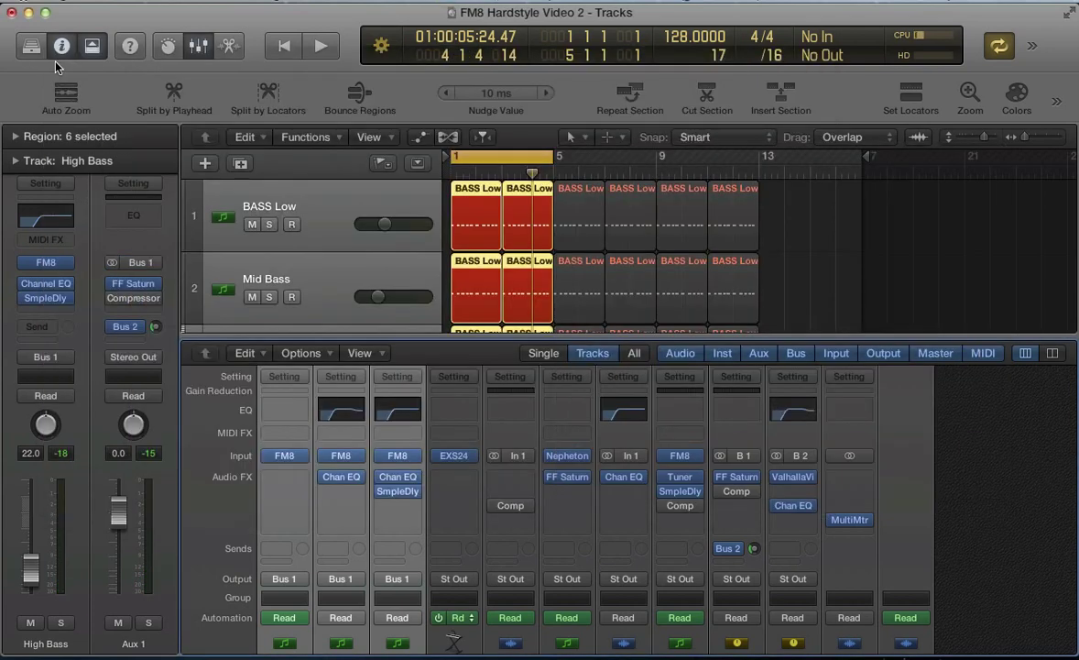
- Audition the bass layers together with the 808 kick and the other tracks in the arrangement without solo
key("x")
left_click(535, 429)
key("space")
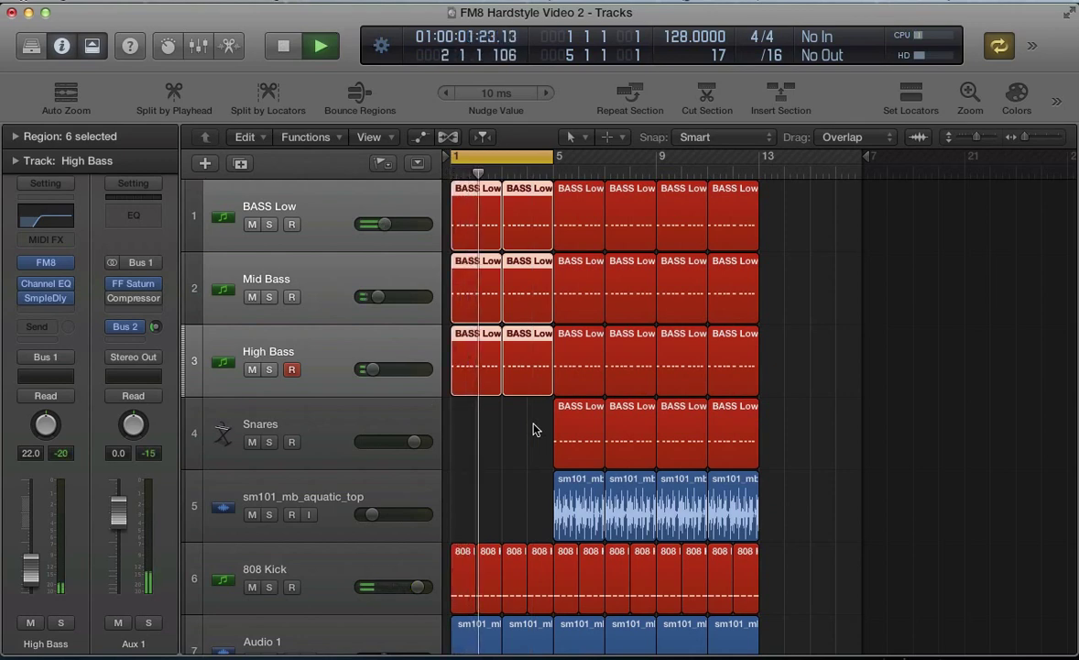
key("space")
key("x")
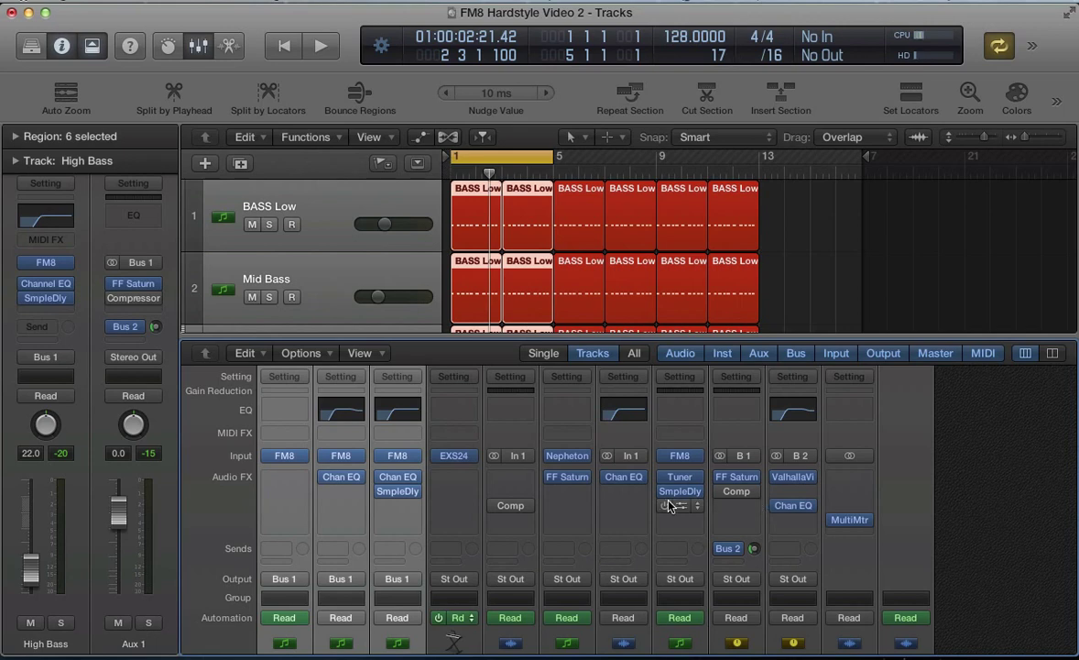
- Check the channel faders in the mixer and the bypassed side-chain Compressor settings on Aux 1
scroll(666, 519, "down", 10)
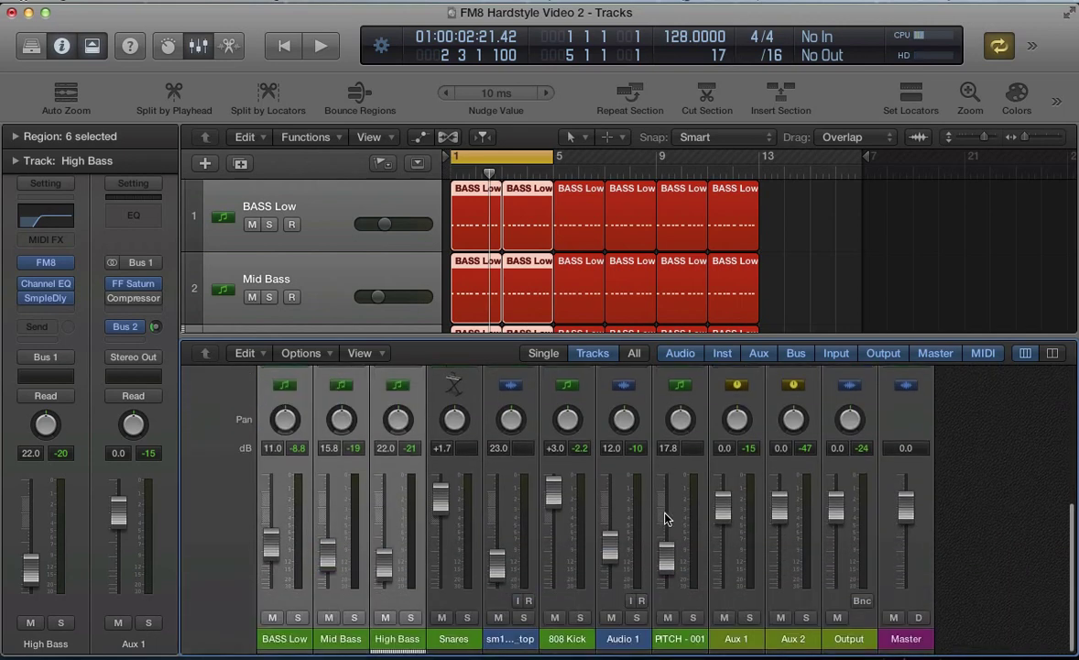
scroll(666, 520, "up", 8)
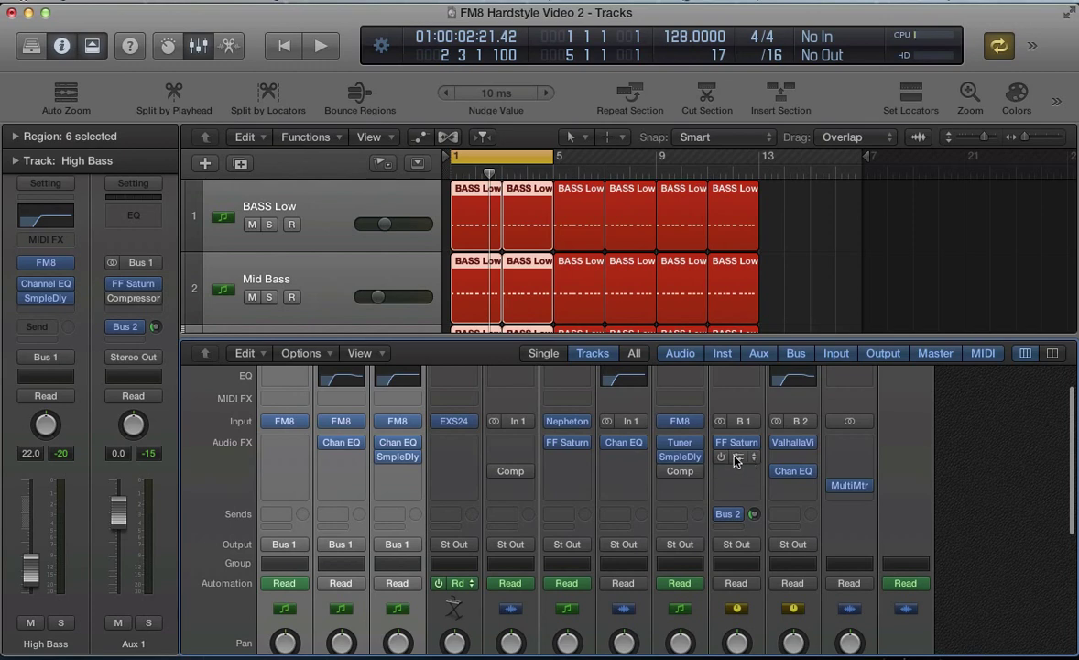
key("v")
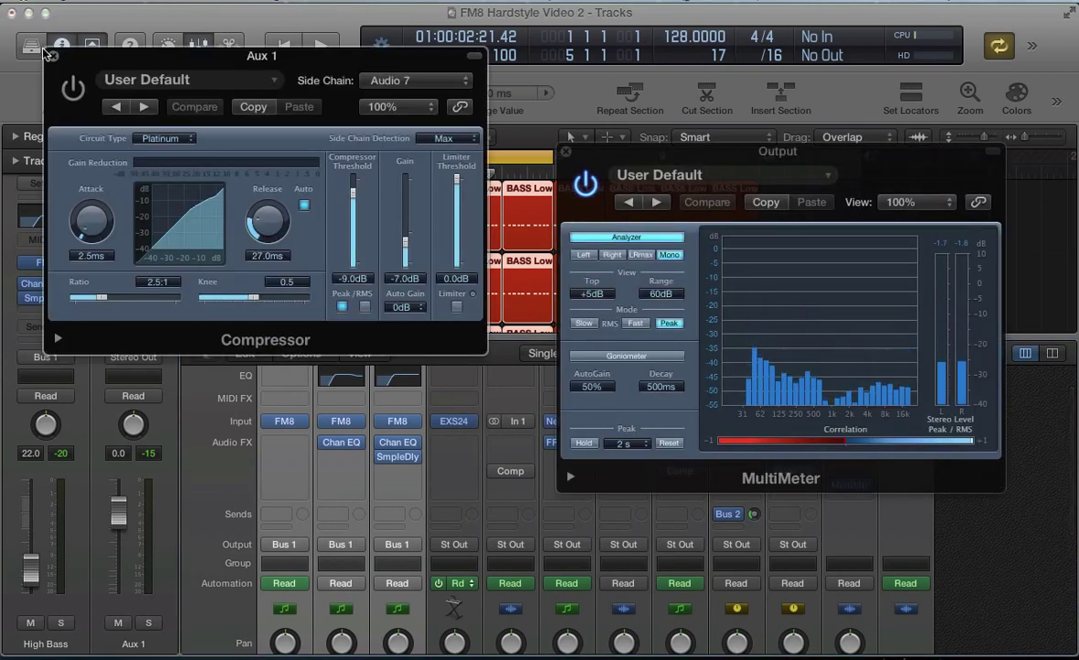
left_click(52, 57)
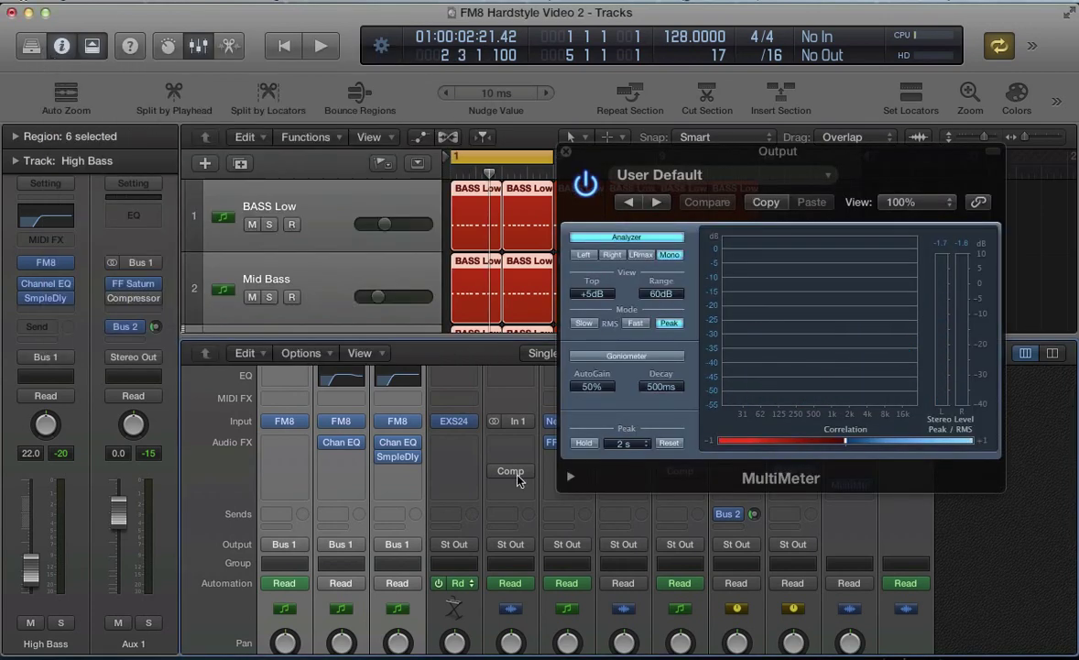
key("v")
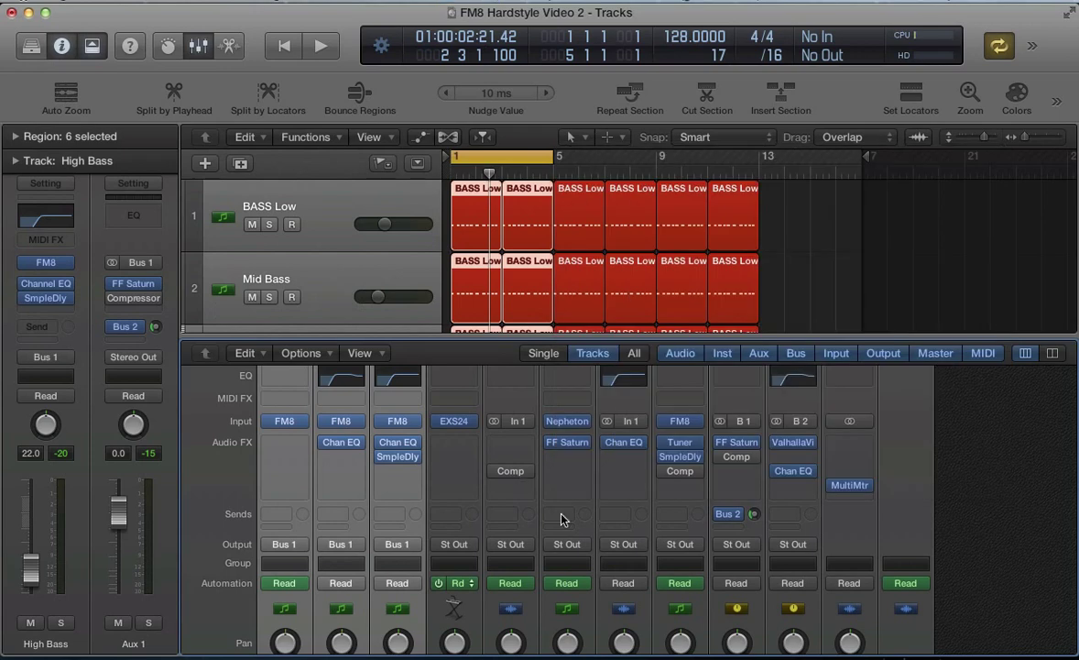
- Insert the stereo Cableguys VolumeShaper3 Audio Unit below the Compressor on Aux 1
left_click(723, 476)
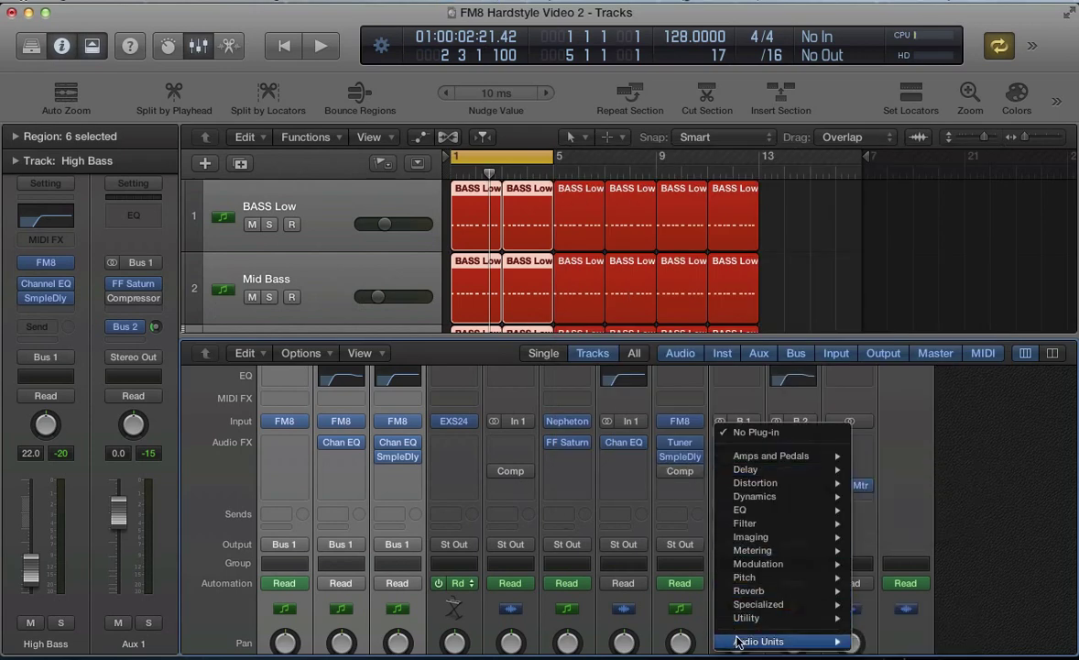
mouse_move(759, 641)
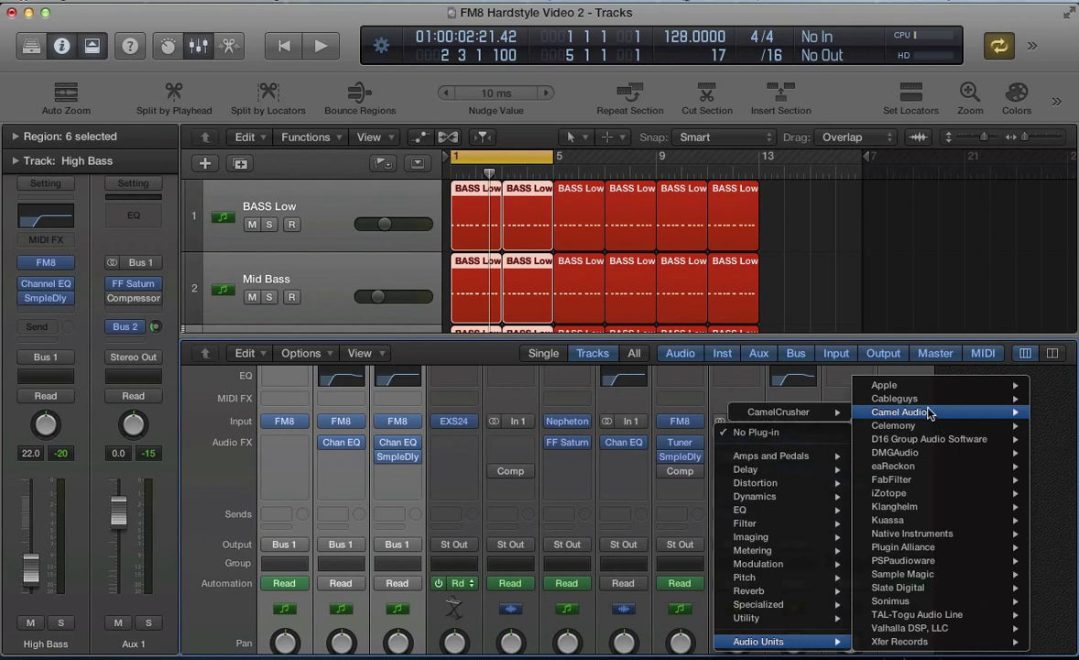
mouse_move(930, 406)
mouse_move(786, 406)
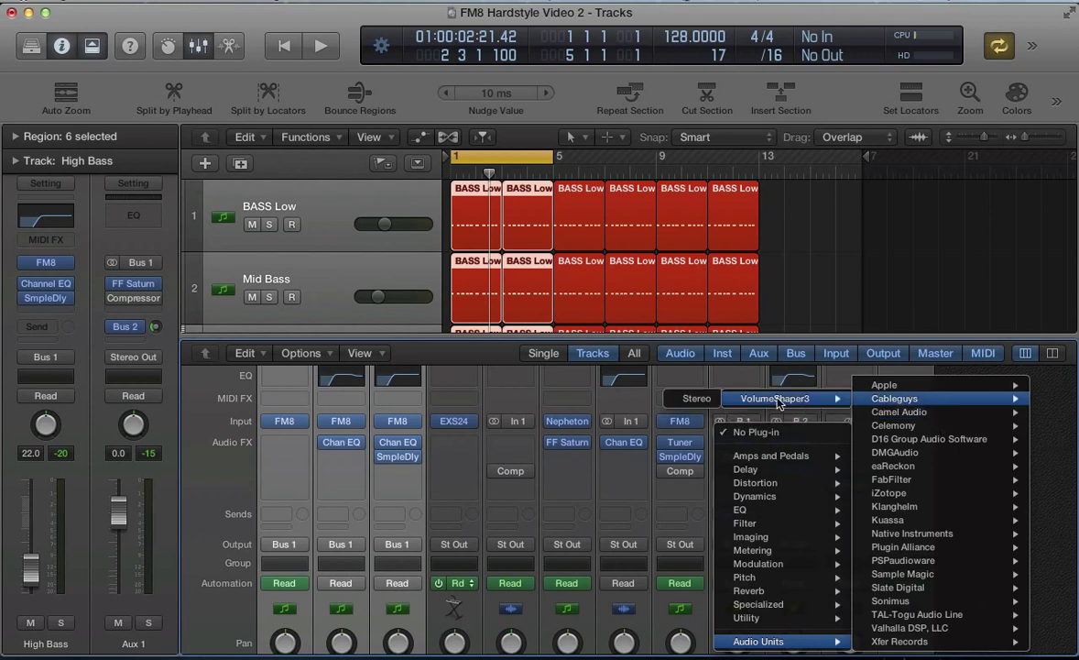
left_click(696, 398)
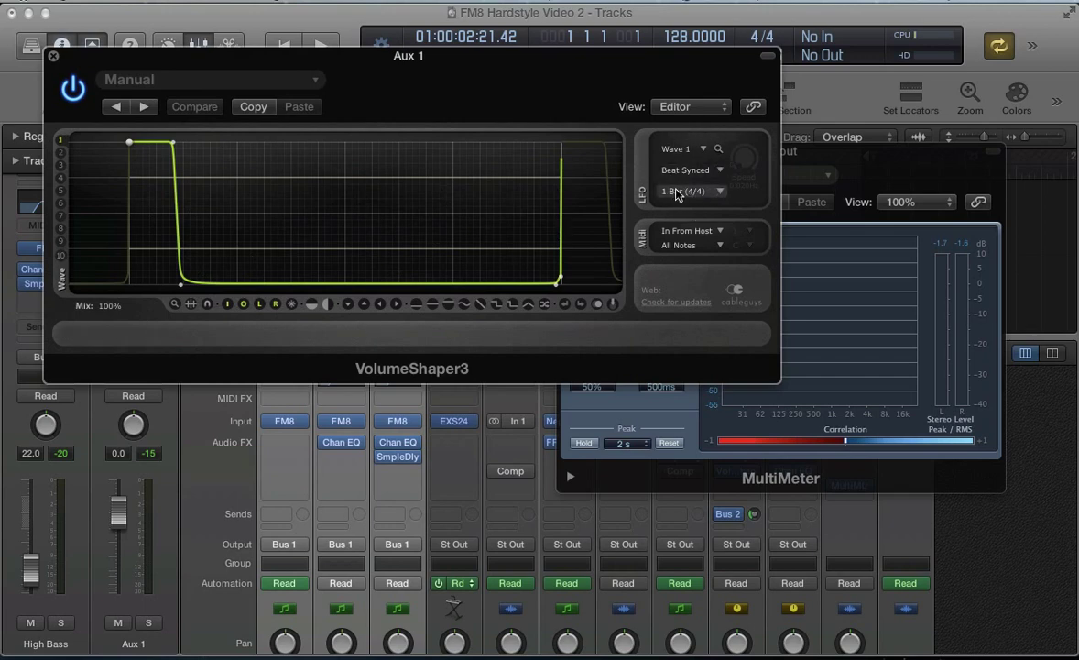
- Set VolumeShaper3's beat-synced LFO length to 1/4 and audition the bass bus with the existing curve
key("space")
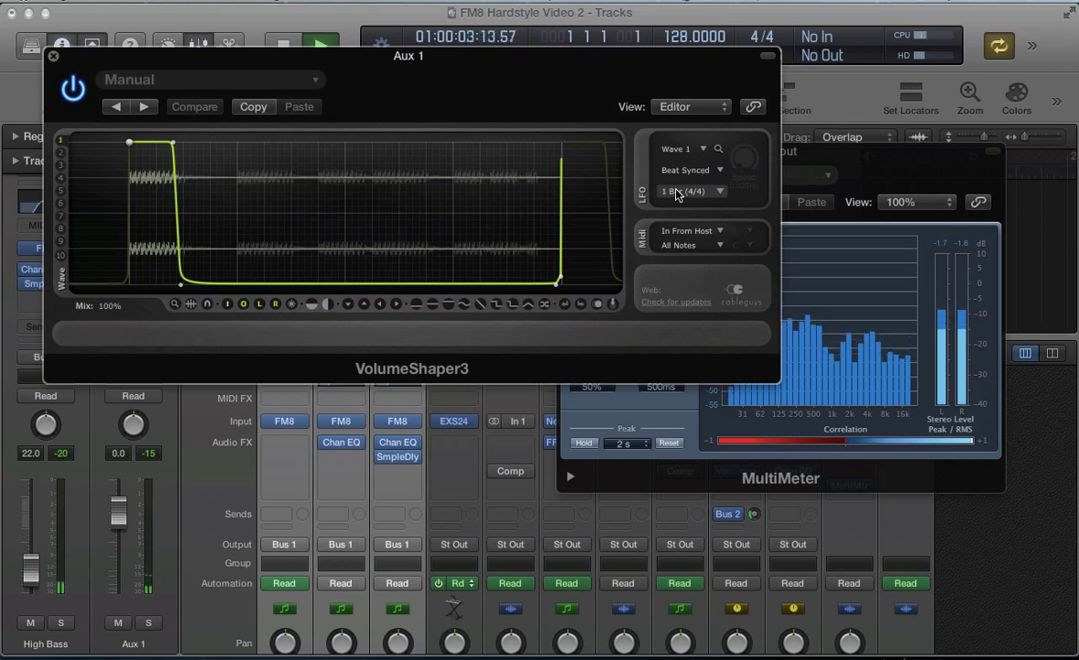
key("space")
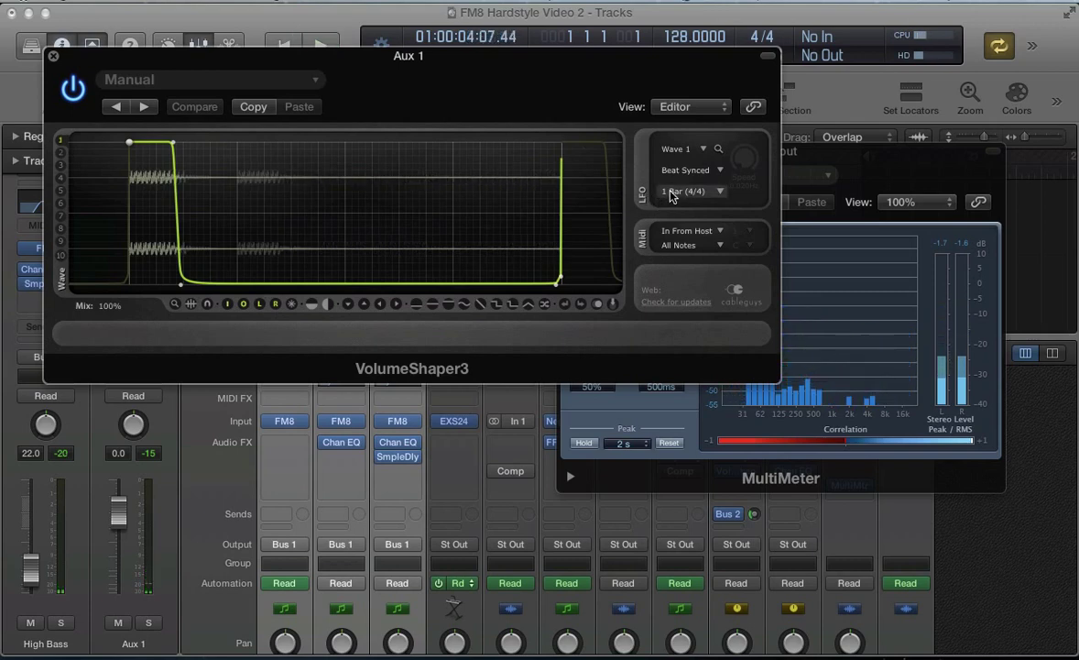
left_click(671, 193)
left_click(677, 300)
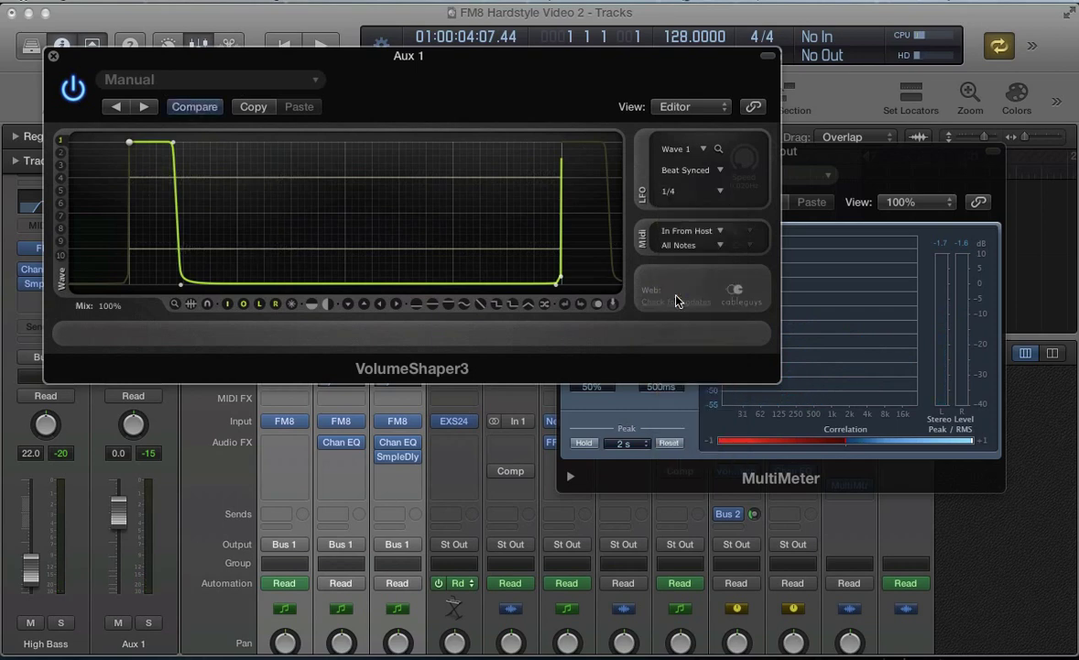
key("space")
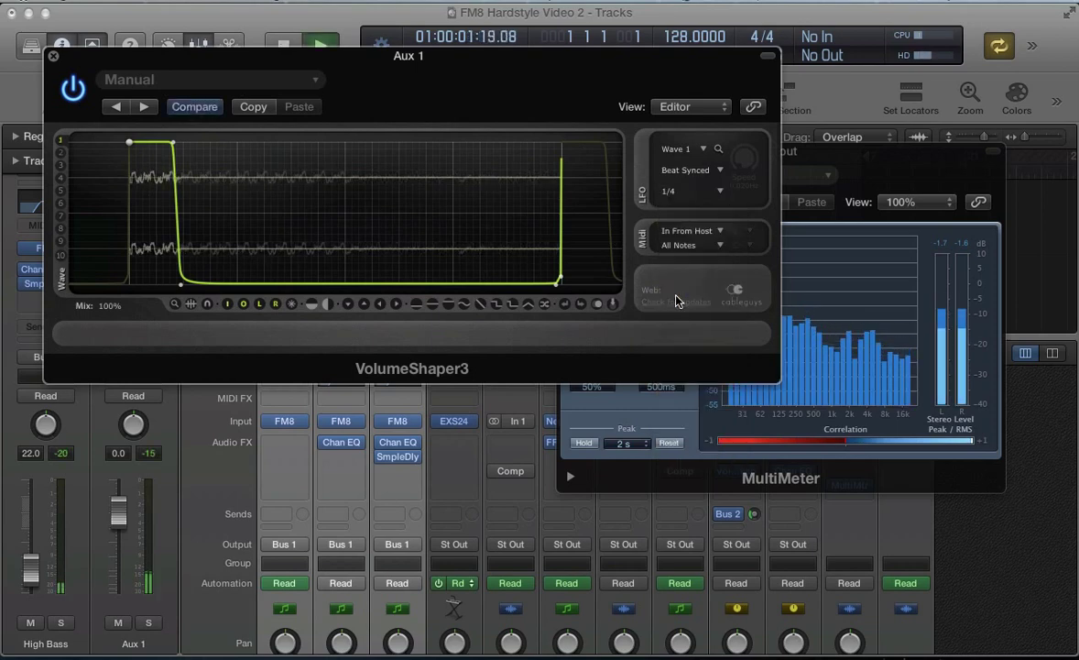
- Reset VolumeShaper3's curve to the flat waveform and raise it to full level, y 1.00
key("space")
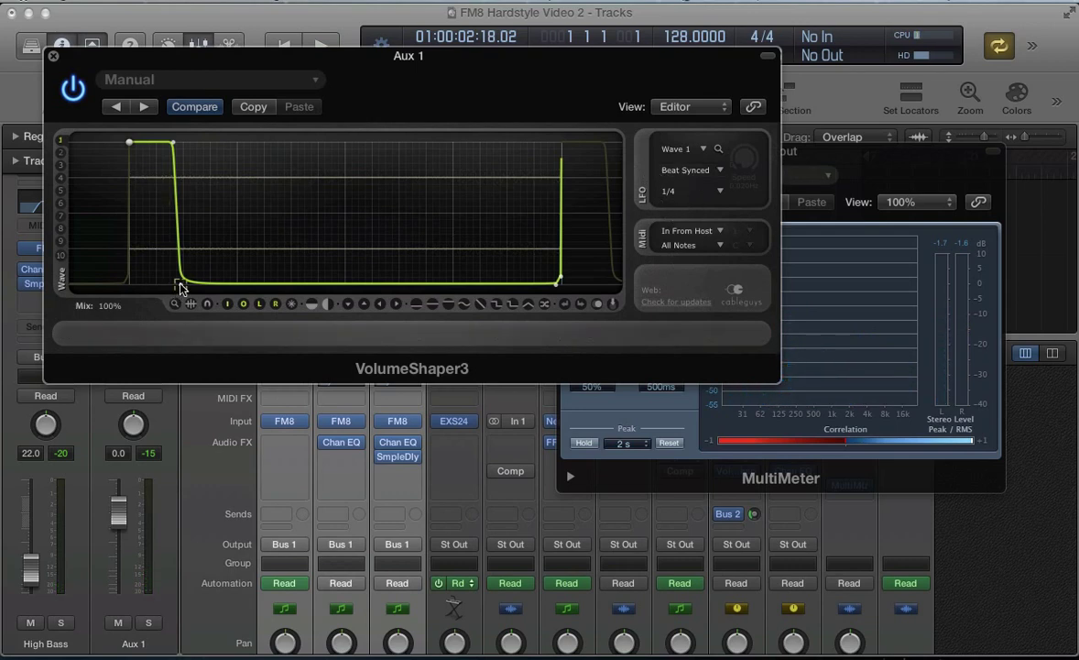
left_click(412, 305)
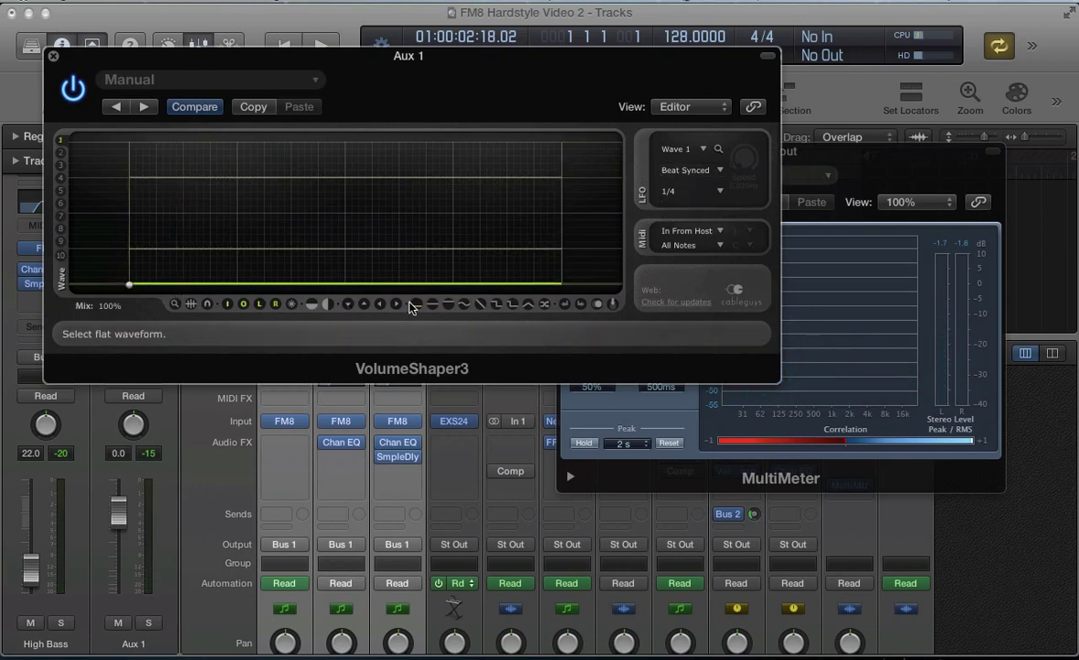
left_click_drag(129, 285, 130, 141)
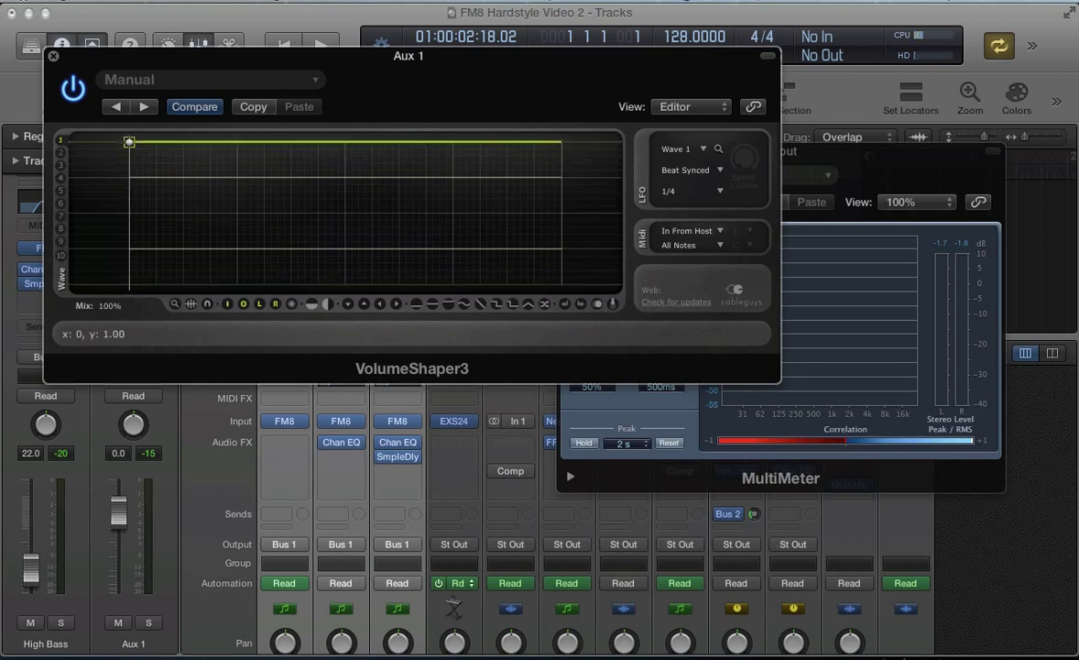
key("space")
key("space")
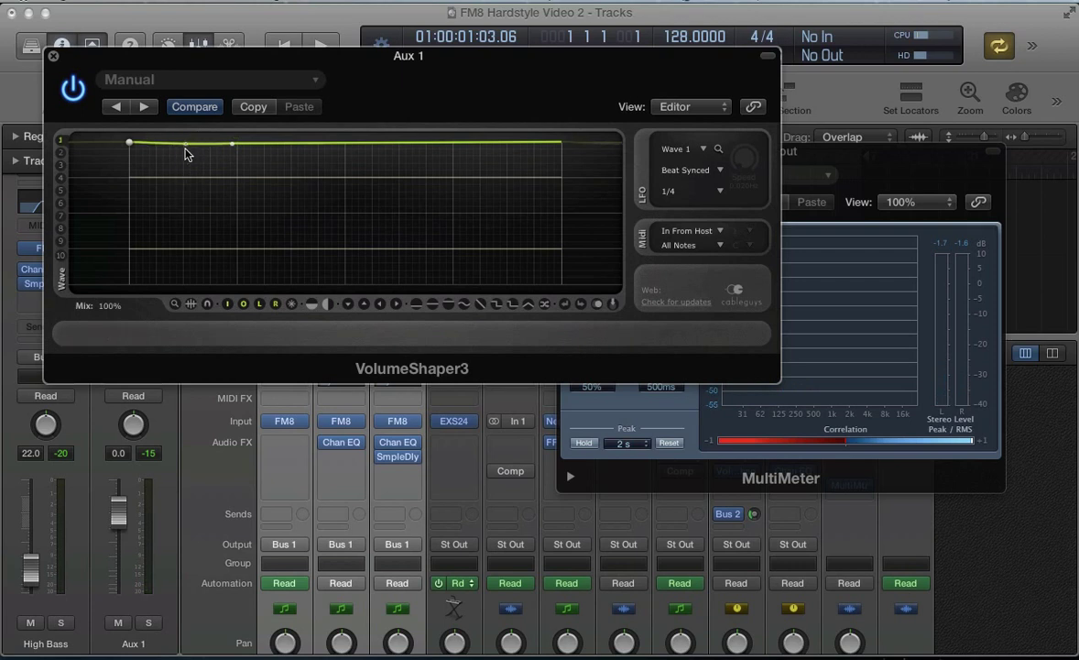
- Shape the start of the curve into a fade-in ramp rising from zero to full level, auditioning it while bending the ramp's midpoint
left_click_drag(184, 149, 129, 288)
key("space")
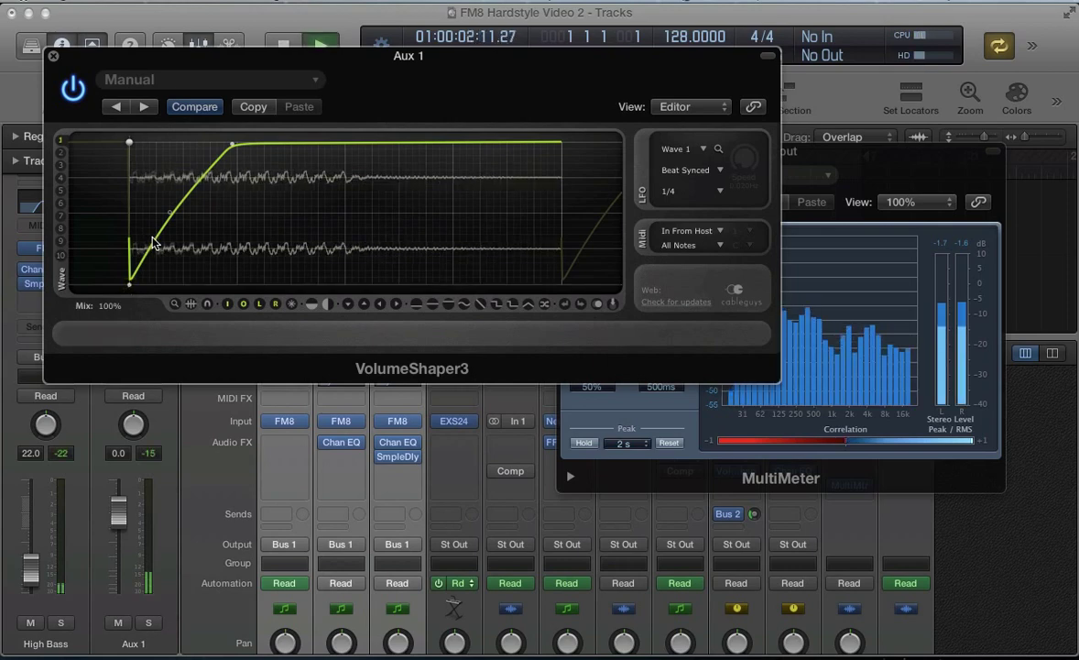
mouse_move(169, 213)
left_mouse_down()
mouse_move(188, 214)
mouse_move(217, 272)
mouse_move(177, 217)
mouse_move(169, 166)
mouse_move(175, 285)
mouse_move(204, 278)
mouse_move(167, 209)
left_mouse_up()
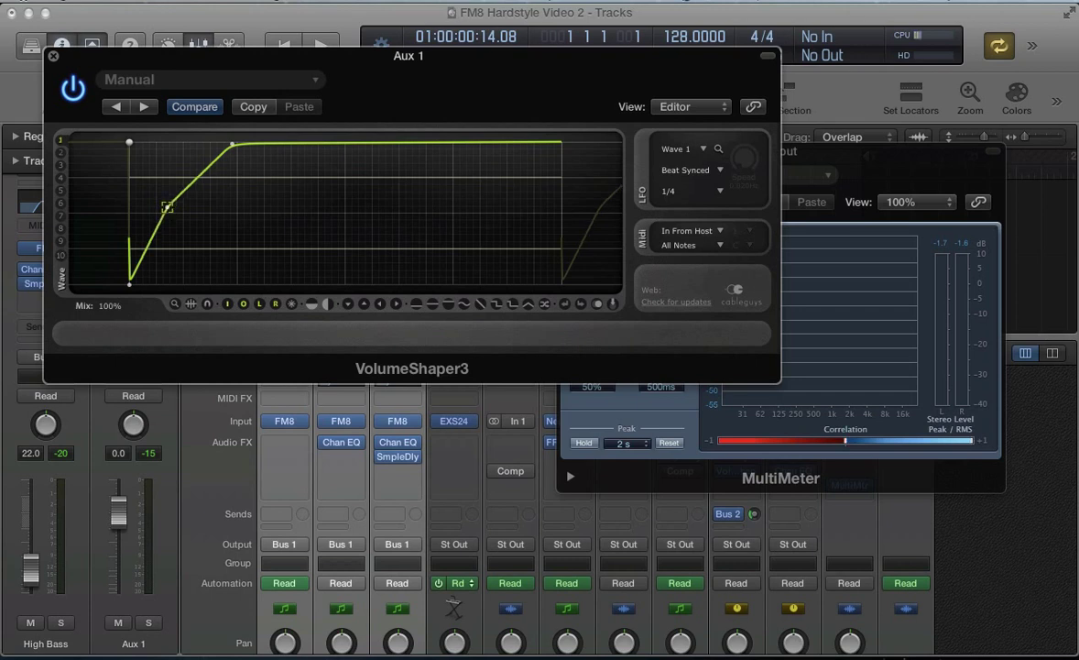
- Pull the ramp's lower point down to zero and bend its upper section with a new midpoint, then audition the bass
left_click_drag(167, 207, 163, 283)
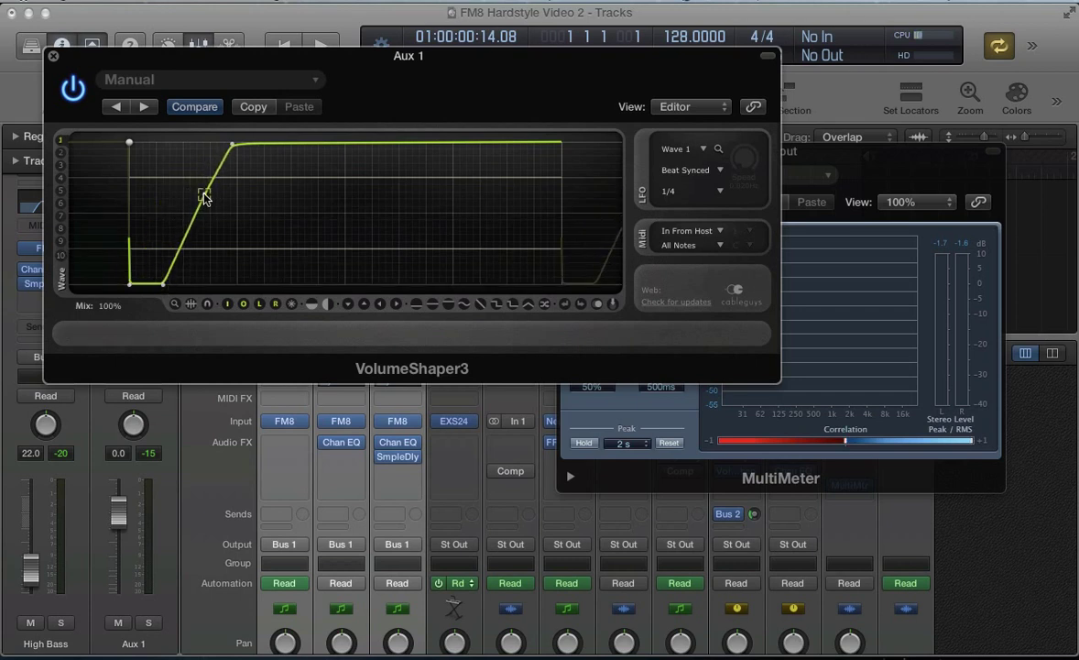
mouse_move(204, 197)
left_mouse_down()
mouse_move(217, 243)
mouse_move(203, 206)
mouse_move(202, 217)
left_mouse_up()
key("space")
- Raise the ramp's lower point to about y 0.20, move its middle point earlier and higher, and compare the bass with VolumeShaper3 bypassed and active
left_click(151, 287)
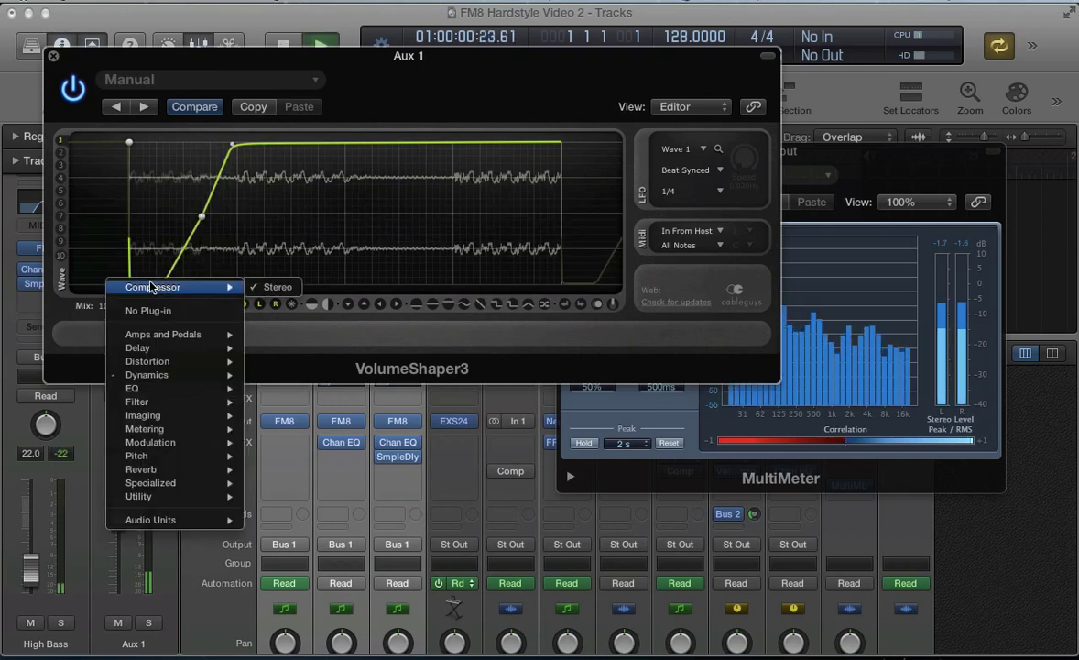
left_click(156, 275)
left_click(156, 276)
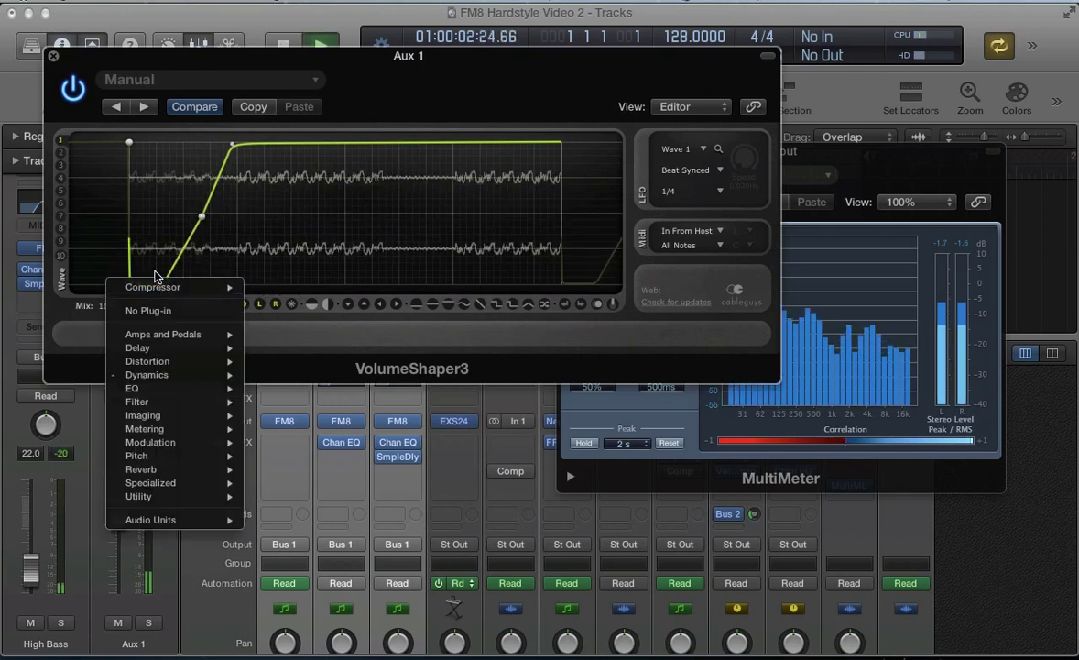
left_click(155, 276)
left_click(160, 254)
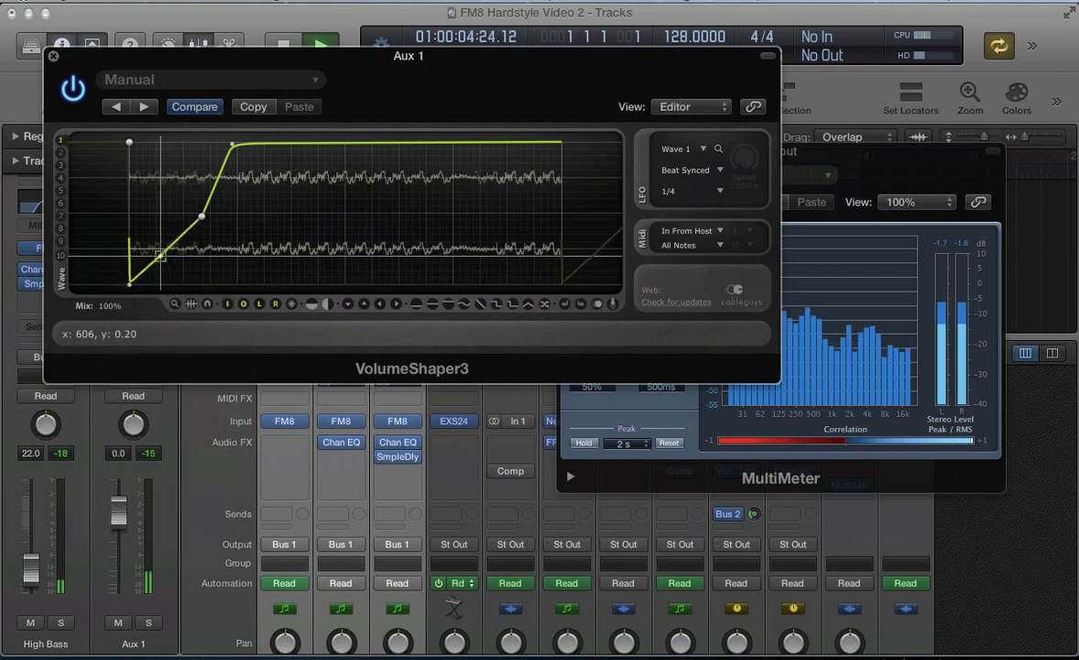
left_click_drag(200, 220, 187, 192)
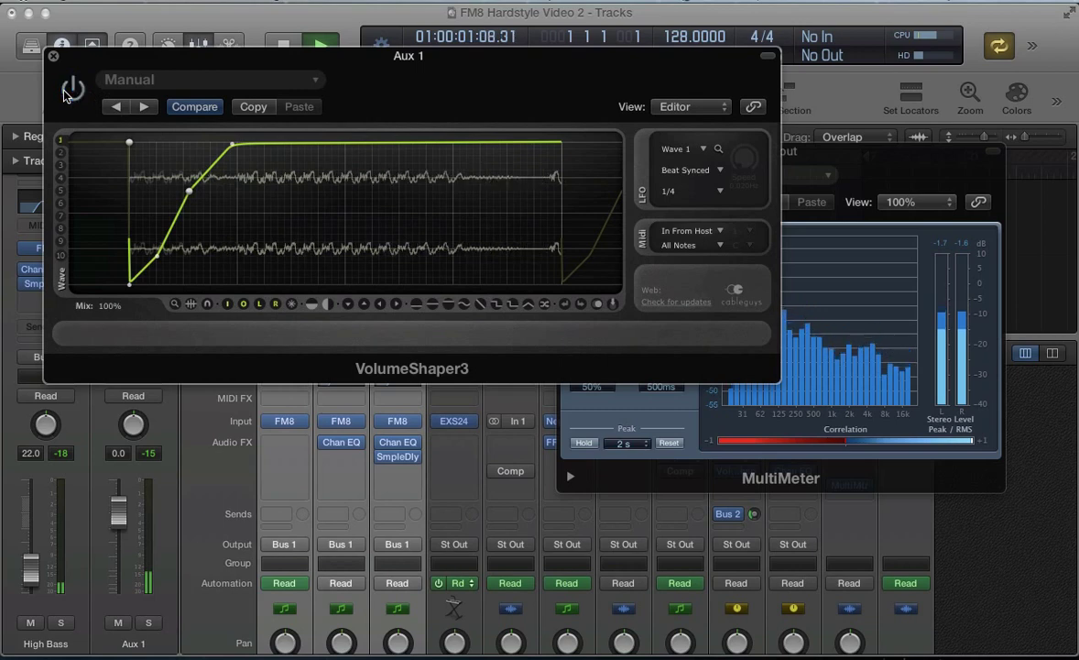
left_click(65, 94)
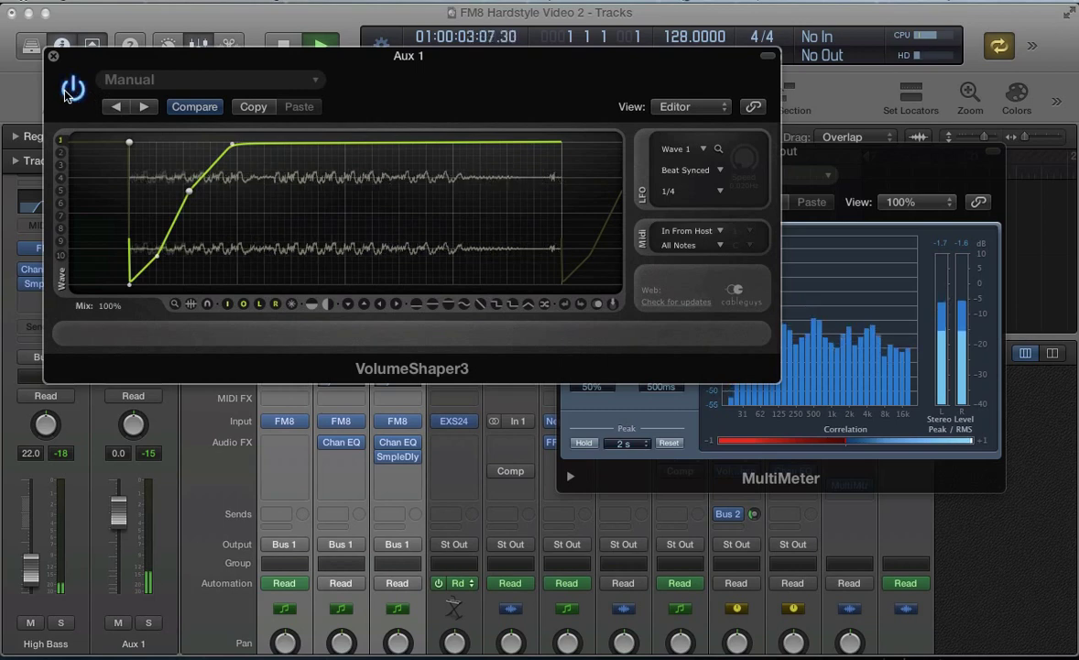
key("space")
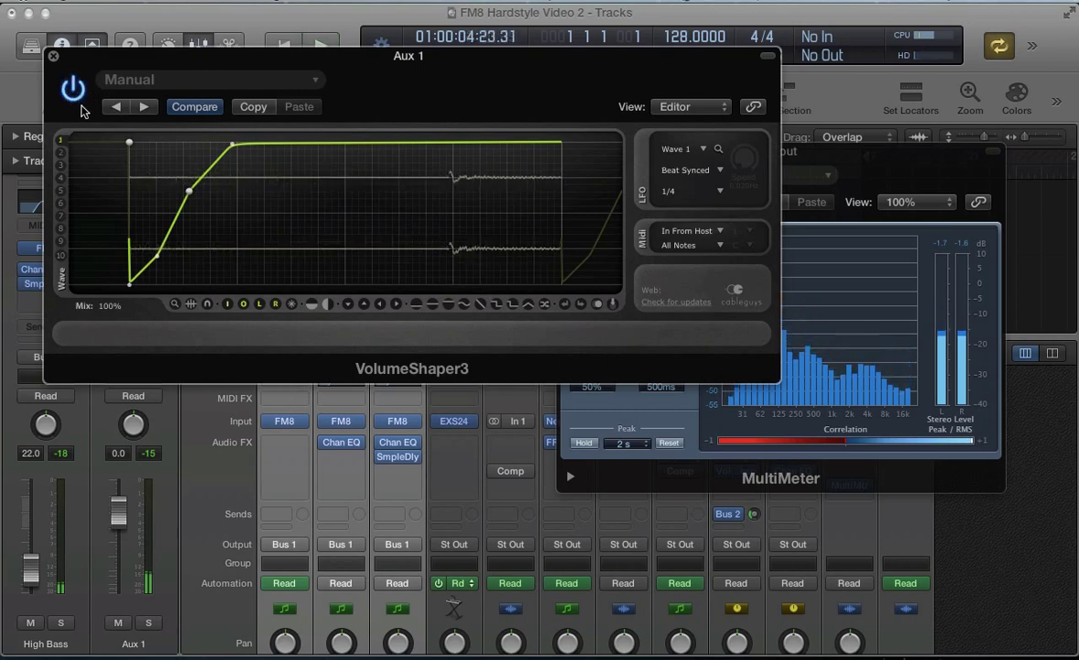
- Close the VolumeShaper3 and MultiMeter windows, hide the mixer and fit all eight tracks in the arrangement view
left_click(51, 58)
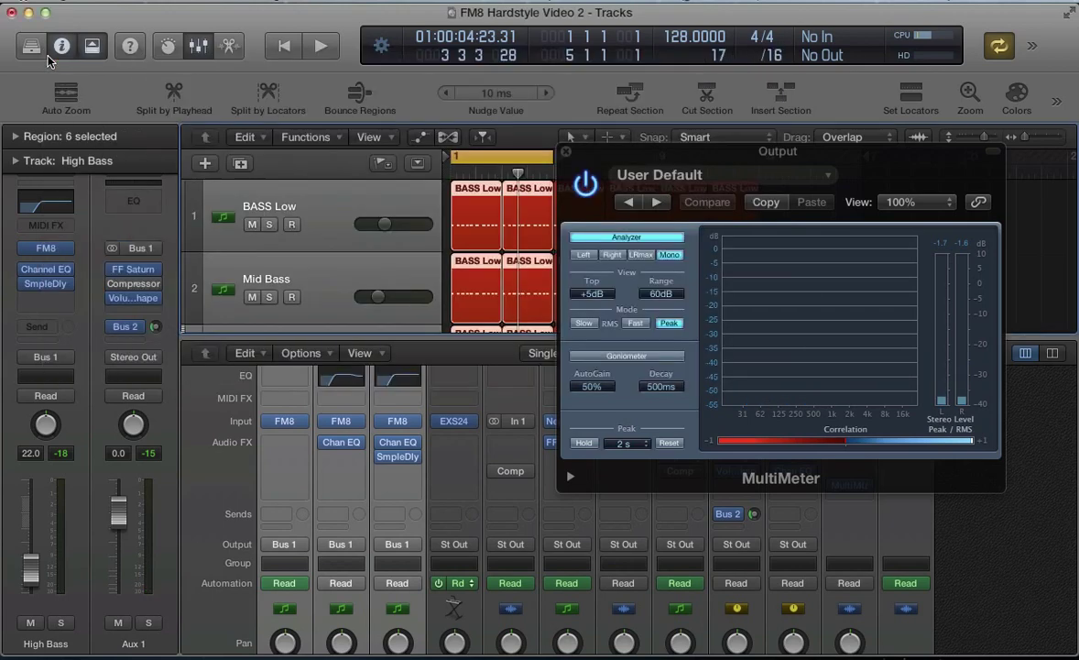
key("super+w")
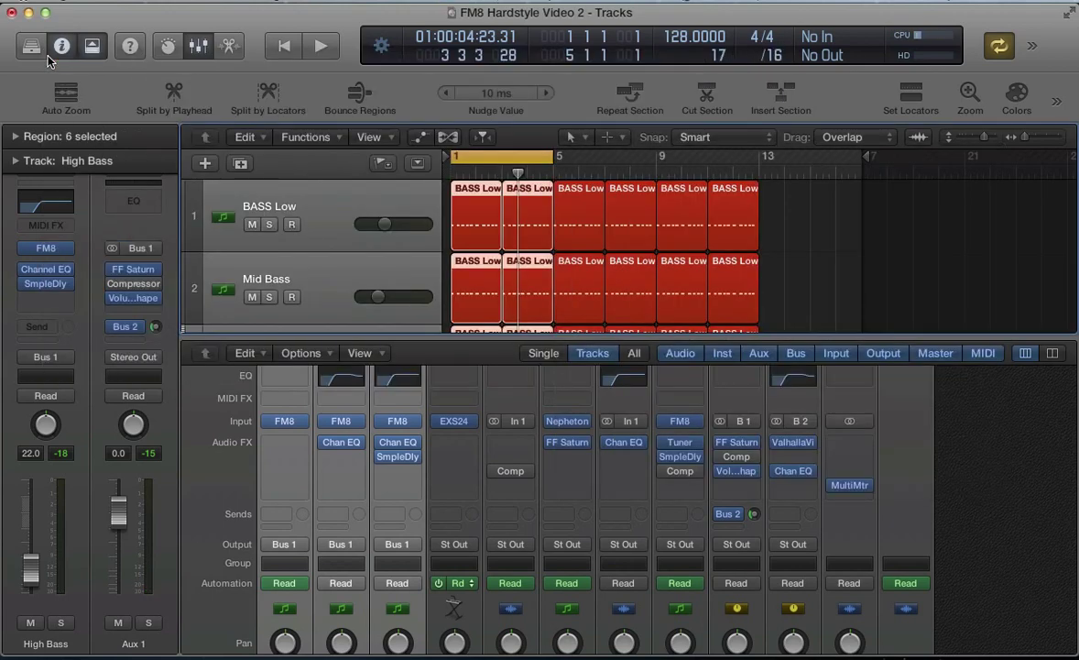
key("x")
left_click(516, 461)
key("super+Up")
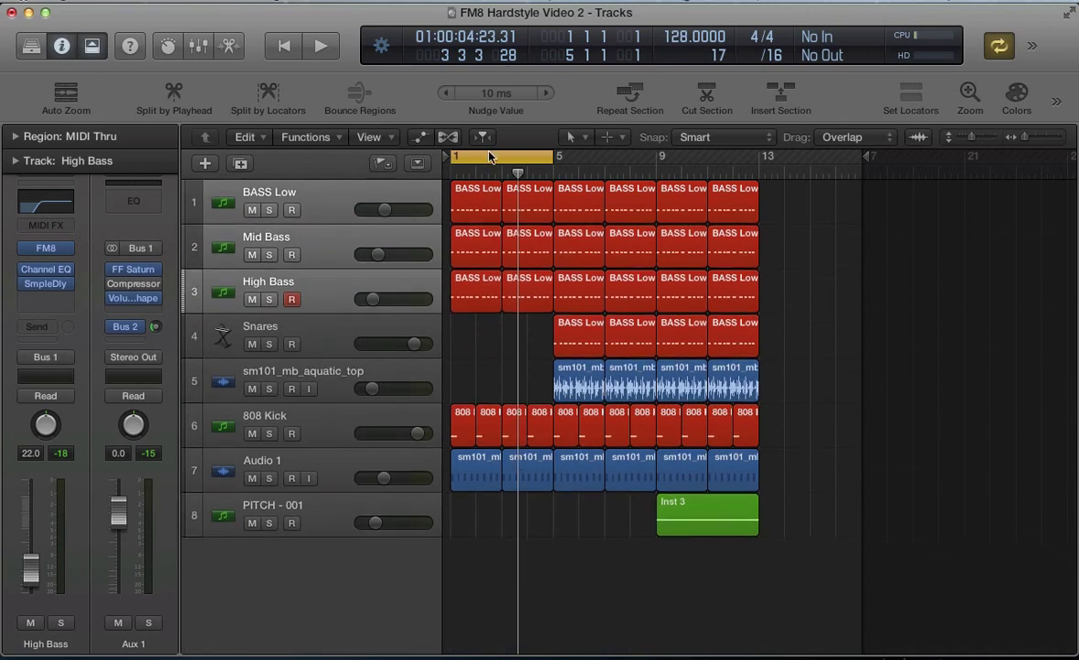
- Turn off cycle mode and play the full arrangement from near its beginning with no regions selected
left_click(468, 202)
key("space")
key("c")
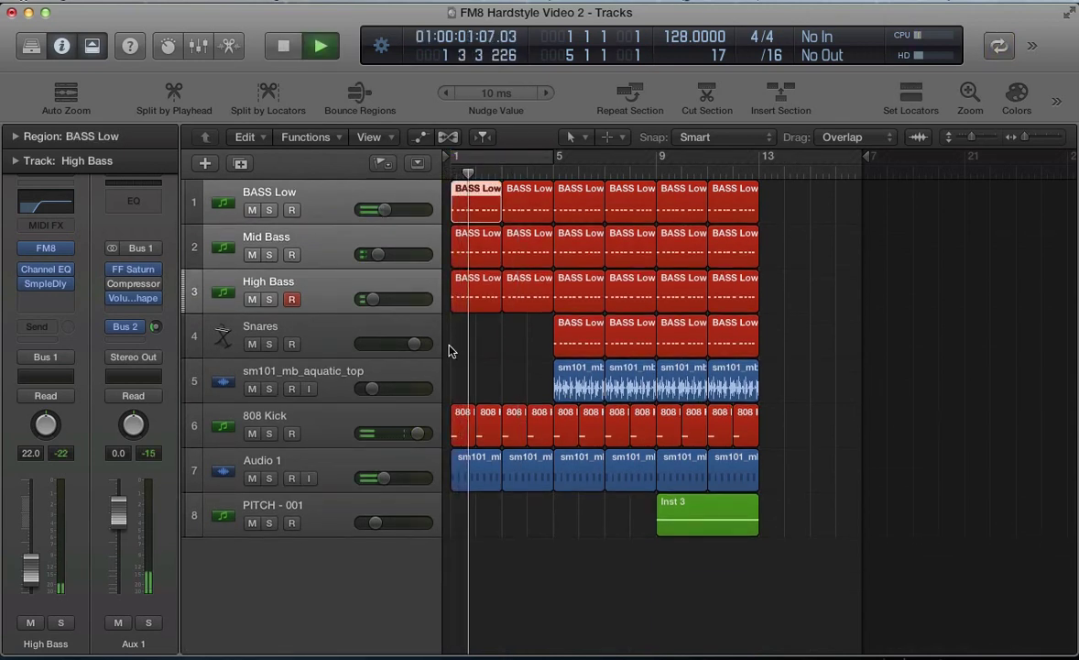
left_click(483, 365)
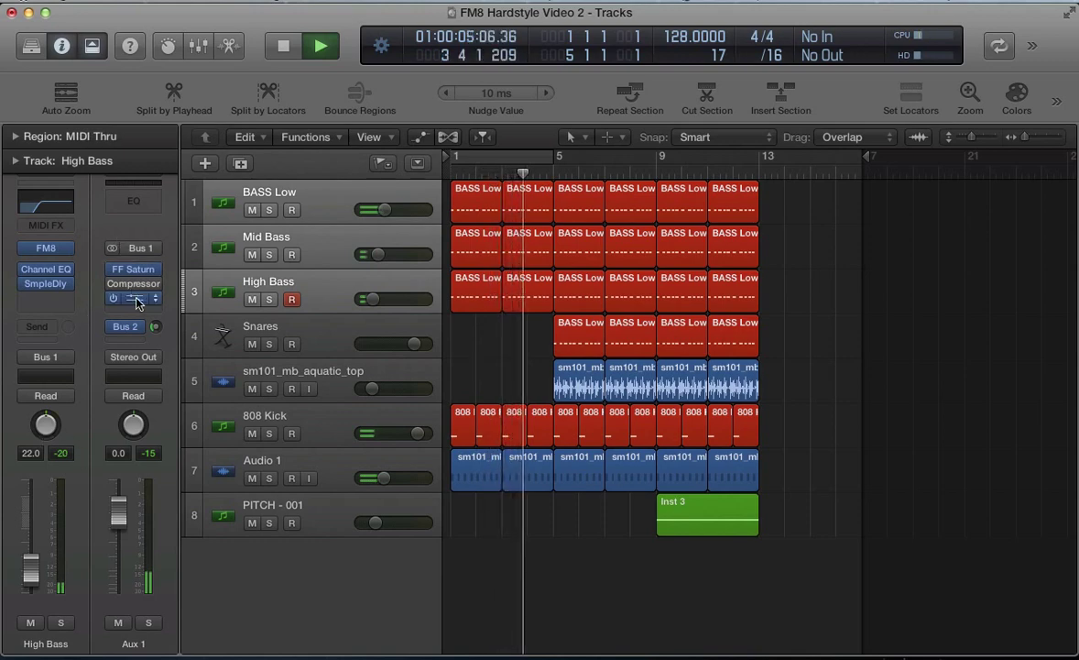
- Reopen VolumeShaper3 on Aux 1 and raise both intermediate ramp points for a faster fade-in during playback, then close the plug-in
left_click(120, 250)
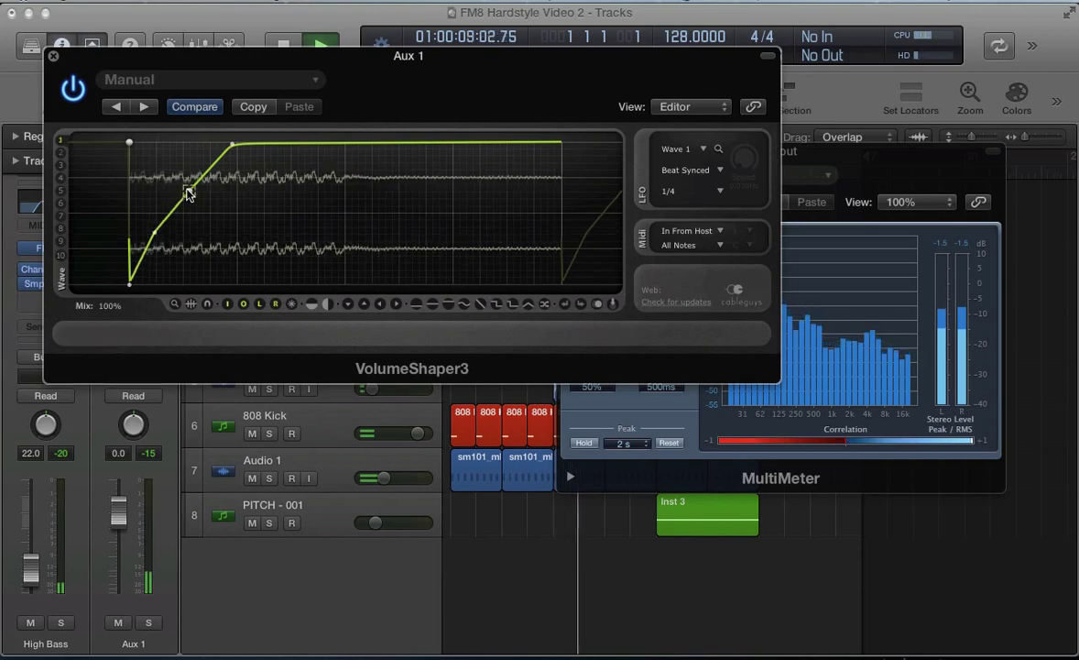
left_click_drag(187, 191, 189, 171)
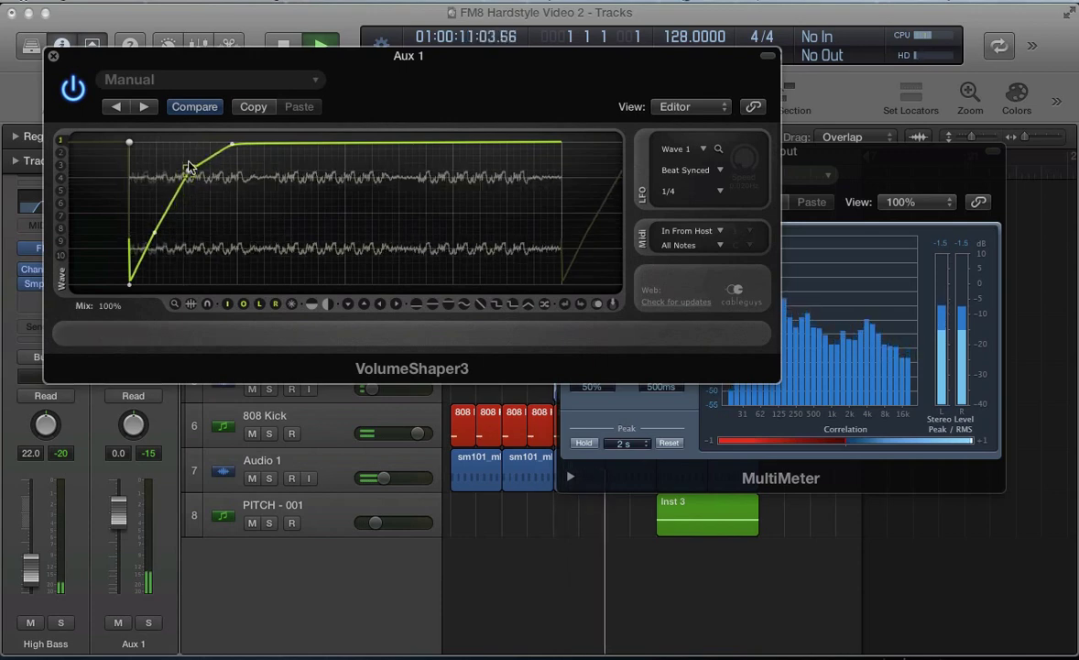
left_click(53, 56)
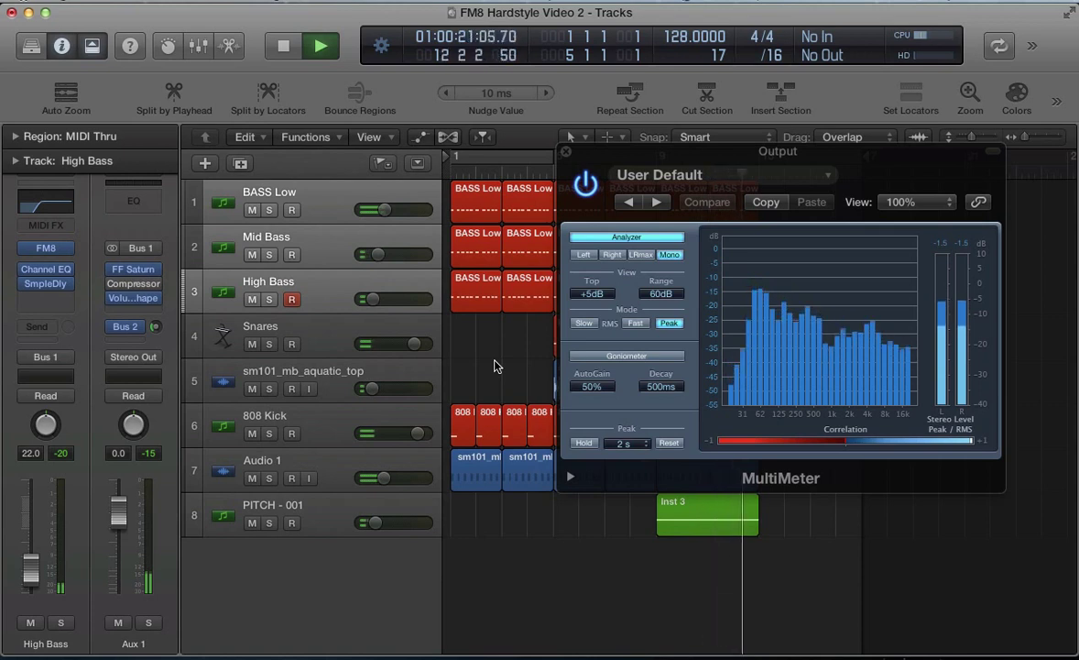
- Stop playback, close the MultiMeter, return the playhead to the project start and select the PITCH - 001 track
key("space")
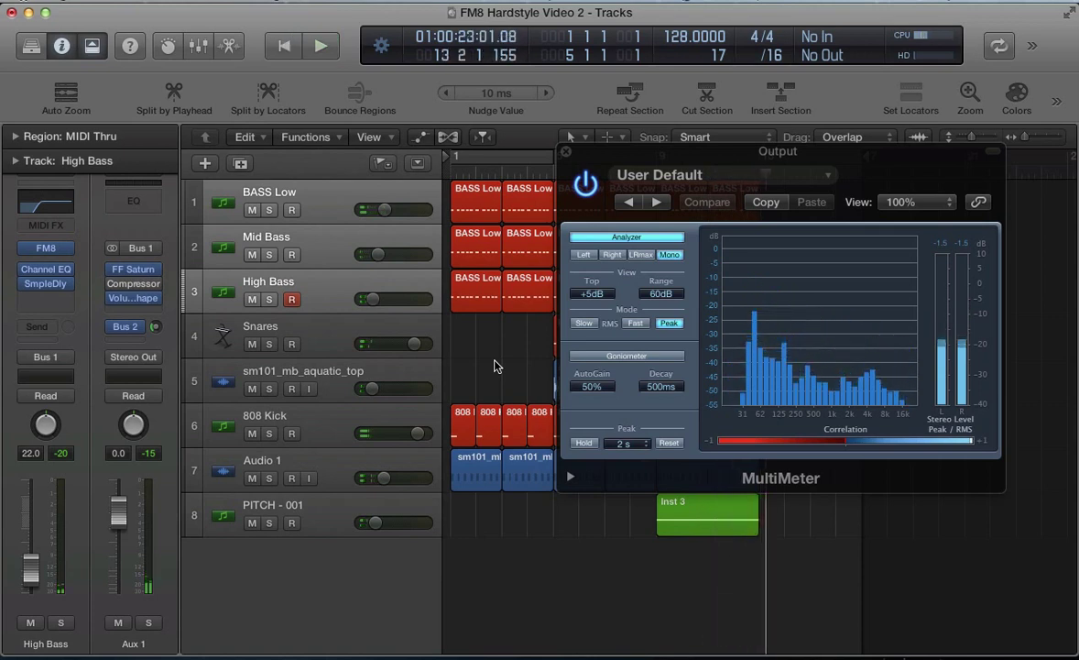
key("super+w")
key("Return")
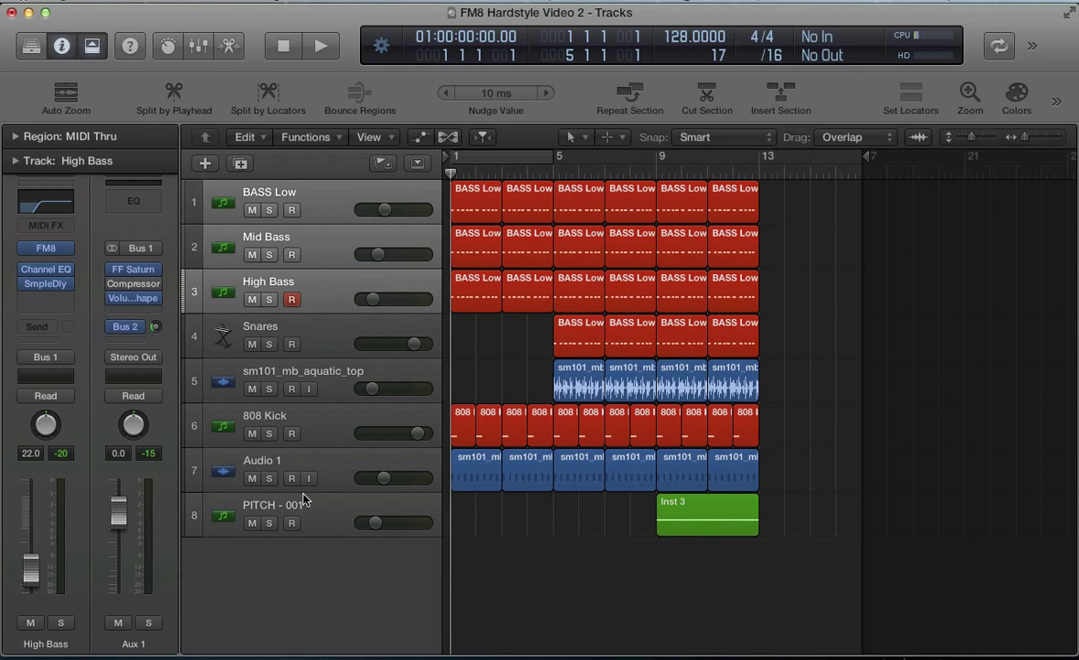
left_click(328, 519)
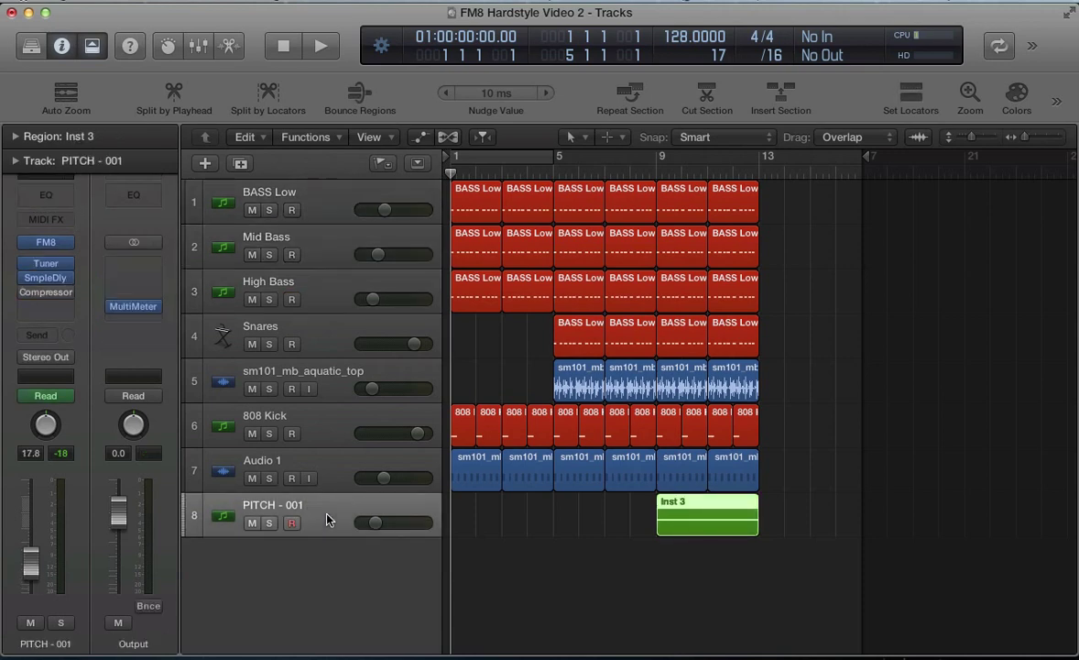